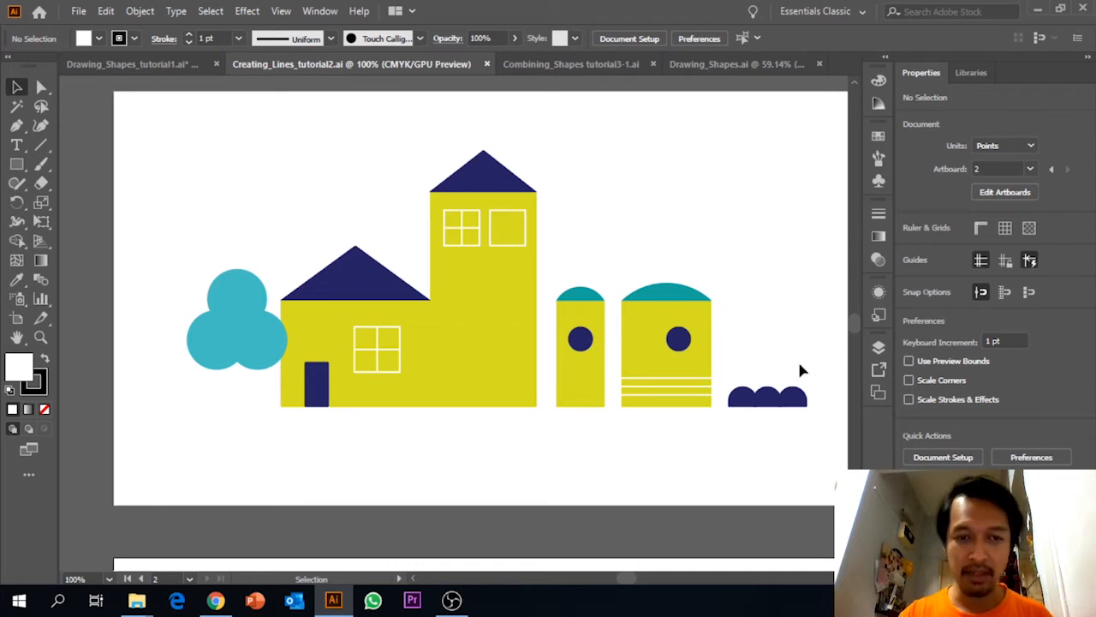
# Draw three overlapping circles about 40 pt wide with the Ellipse tool on the empty lower artboard.
pyautogui.click(480, 337)
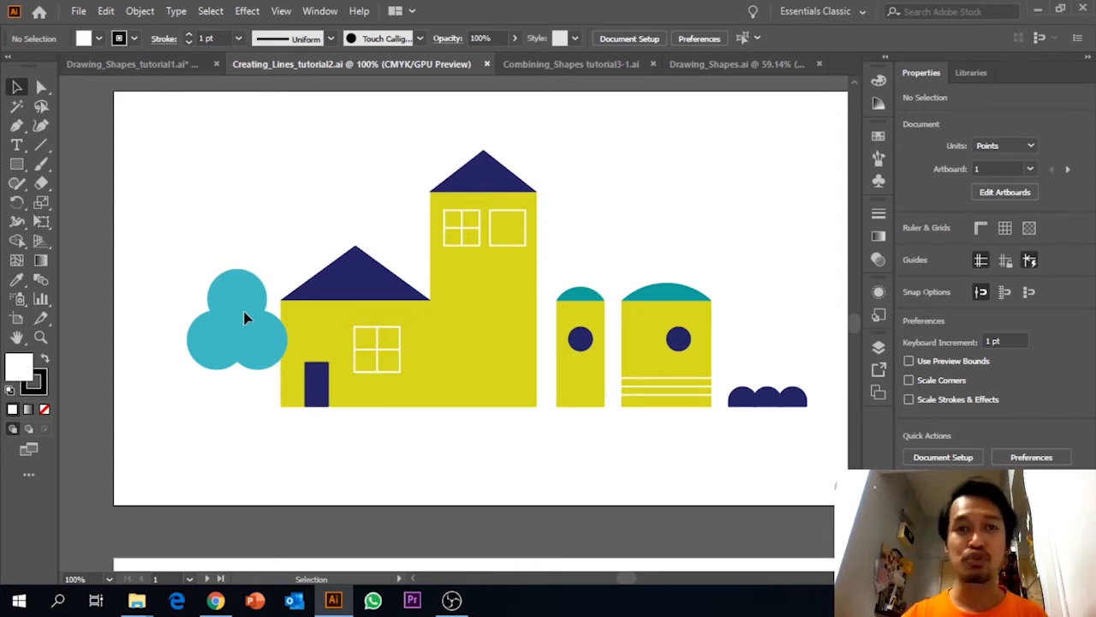
pyautogui.moveTo(367, 399); pyautogui.dragTo(350, 237)
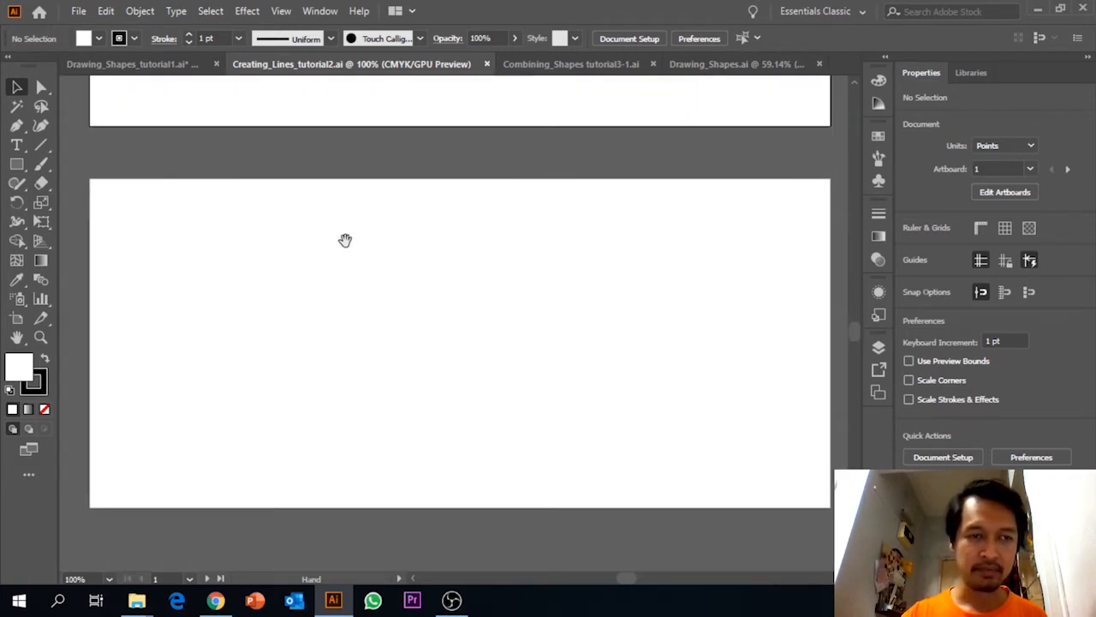
pyautogui.click(19, 168)
pyautogui.click(22, 175)
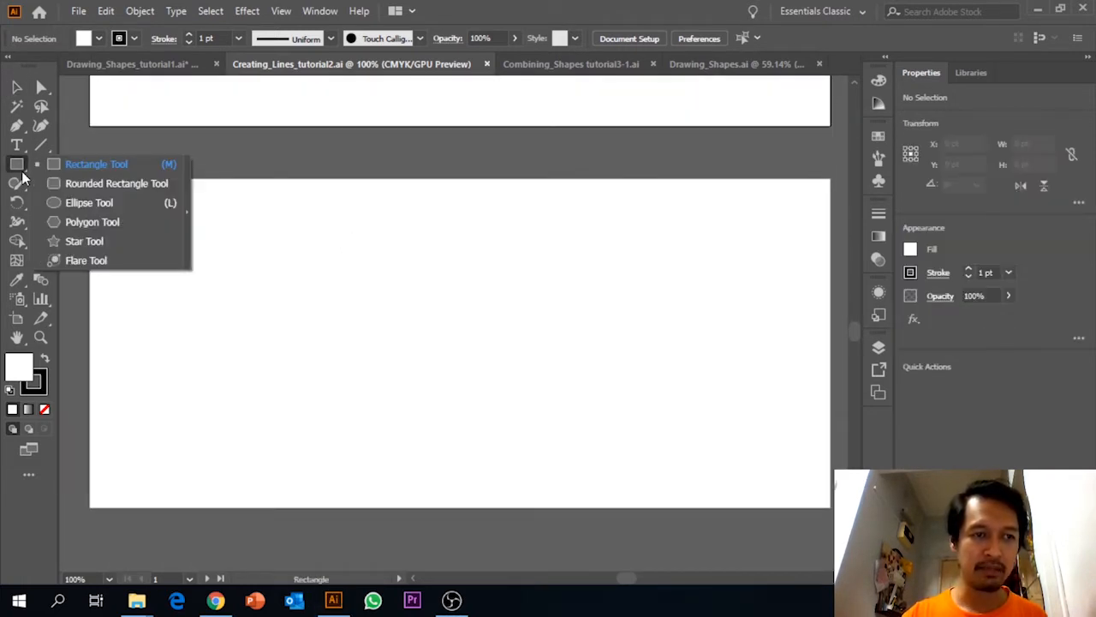
pyautogui.click(77, 203)
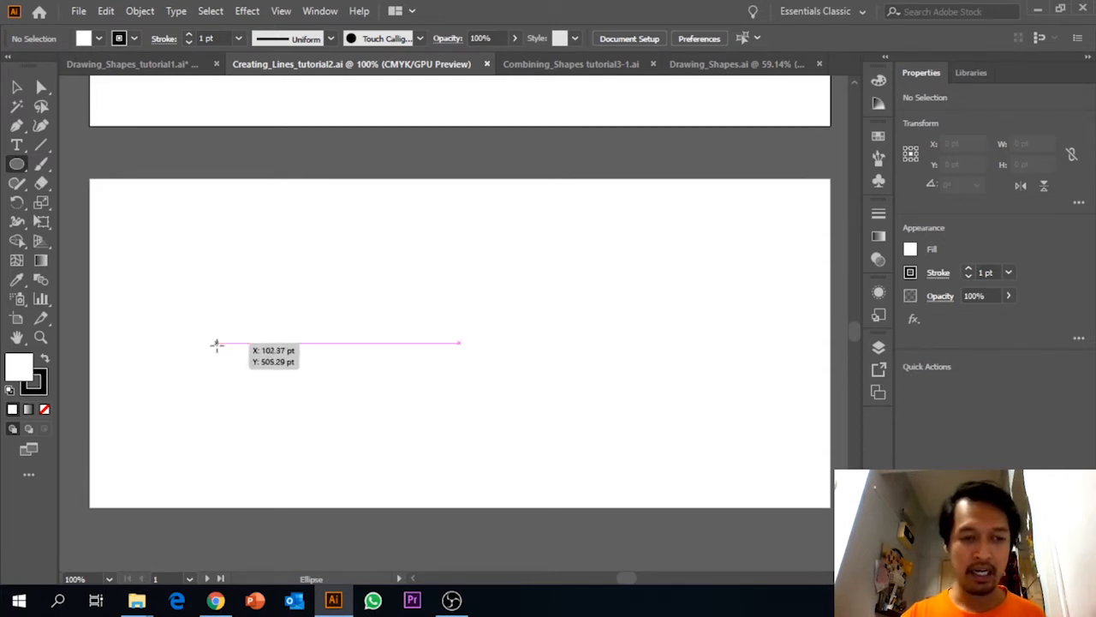
pyautogui.moveTo(169, 320)
pyautogui.mouseDown()
pyautogui.moveTo(210, 371)
pyautogui.moveTo(224, 348)
pyautogui.moveTo(201, 326)
pyautogui.moveTo(252, 347)
pyautogui.moveTo(250, 337)
pyautogui.mouseUp()
pyautogui.click(18, 86)
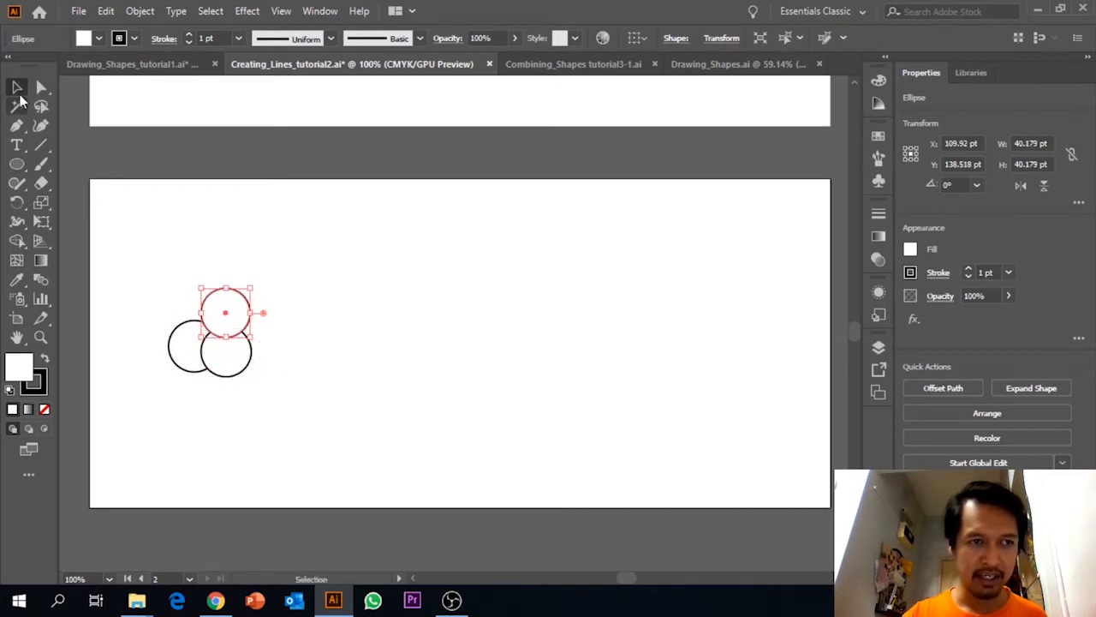
pyautogui.click(211, 220)
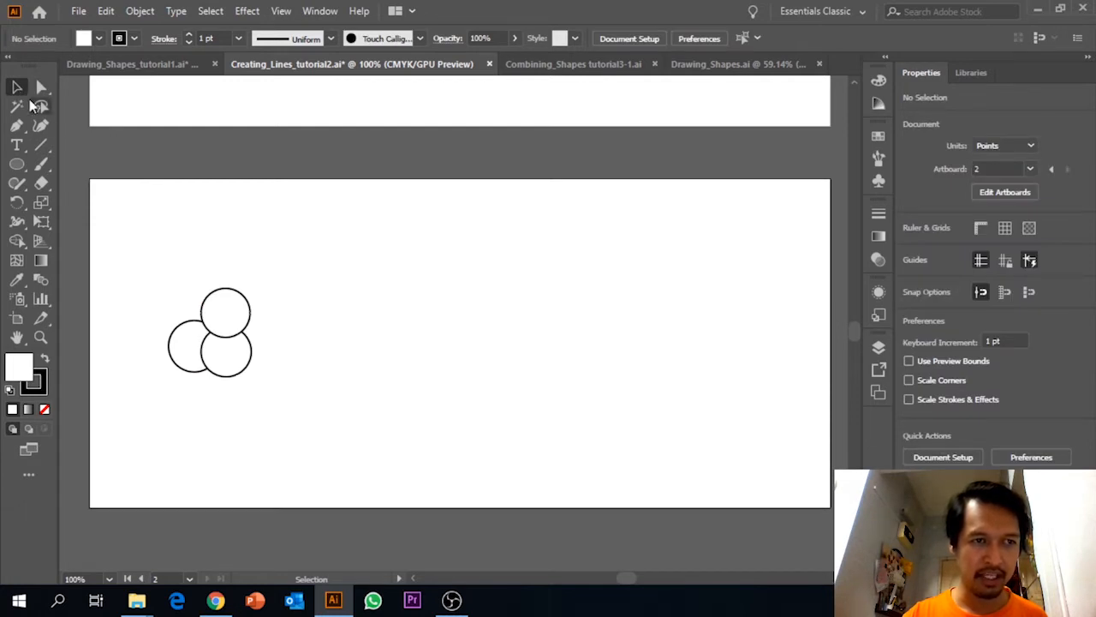
# Move the upper circle so it sits centred above and overlapping the two lower circles.
pyautogui.moveTo(241, 297); pyautogui.dragTo(226, 299)
pyautogui.press('Left')
pyautogui.press('Left')
pyautogui.press('Left')
pyautogui.press('Down')
pyautogui.press('Down')
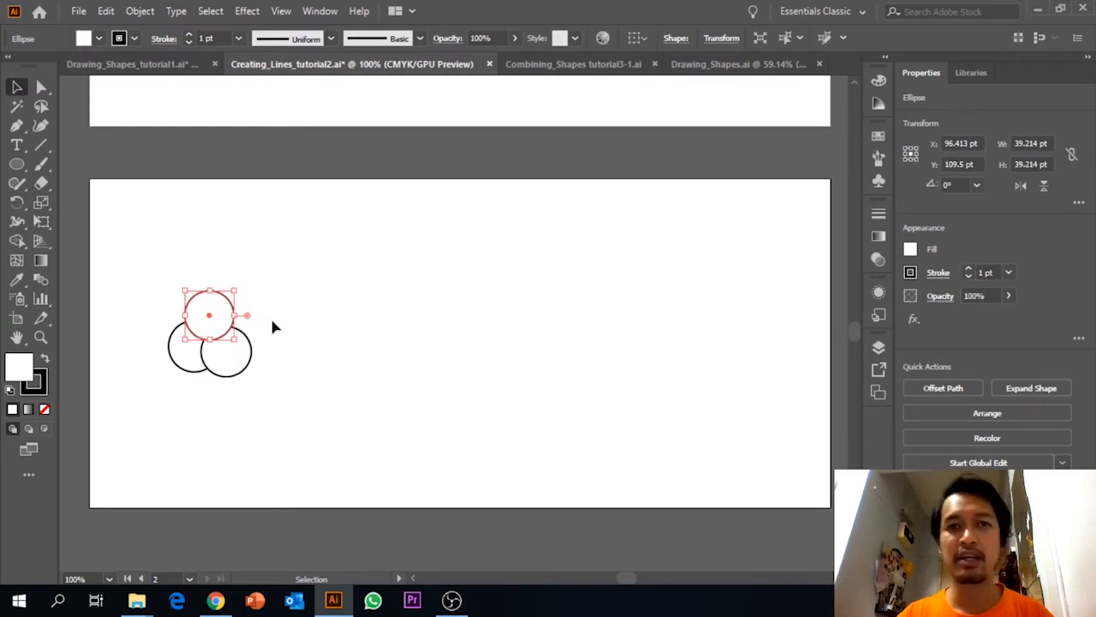
# Fill all three overlapping circles with blue.
pyautogui.moveTo(165, 286); pyautogui.dragTo(257, 379)
pyautogui.click(124, 249)
pyautogui.moveTo(124, 249); pyautogui.dragTo(265, 315)
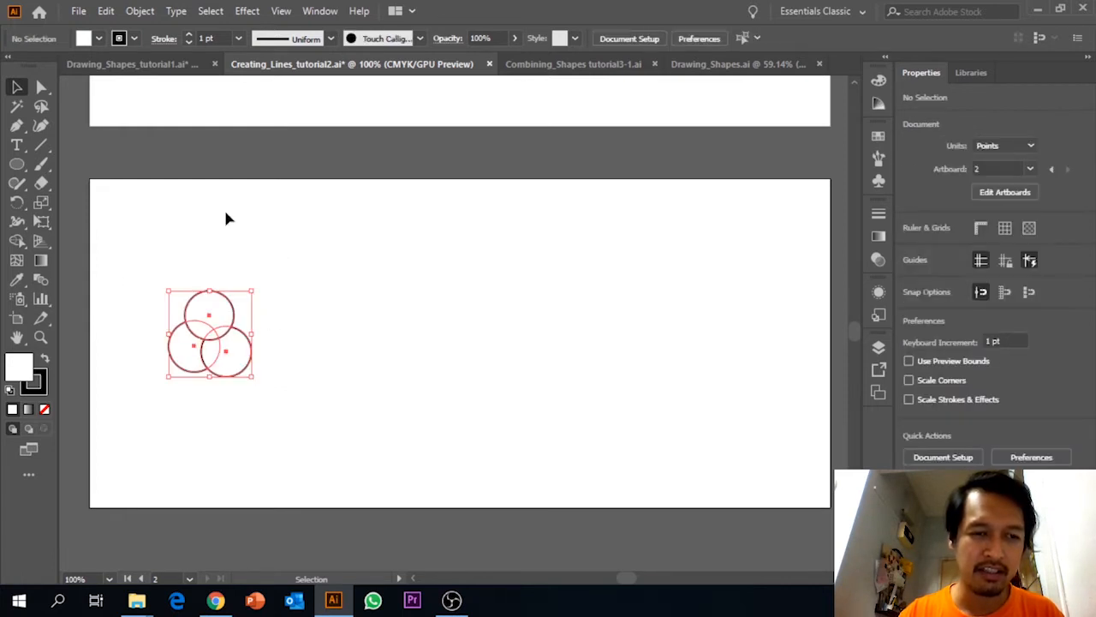
pyautogui.click(99, 38)
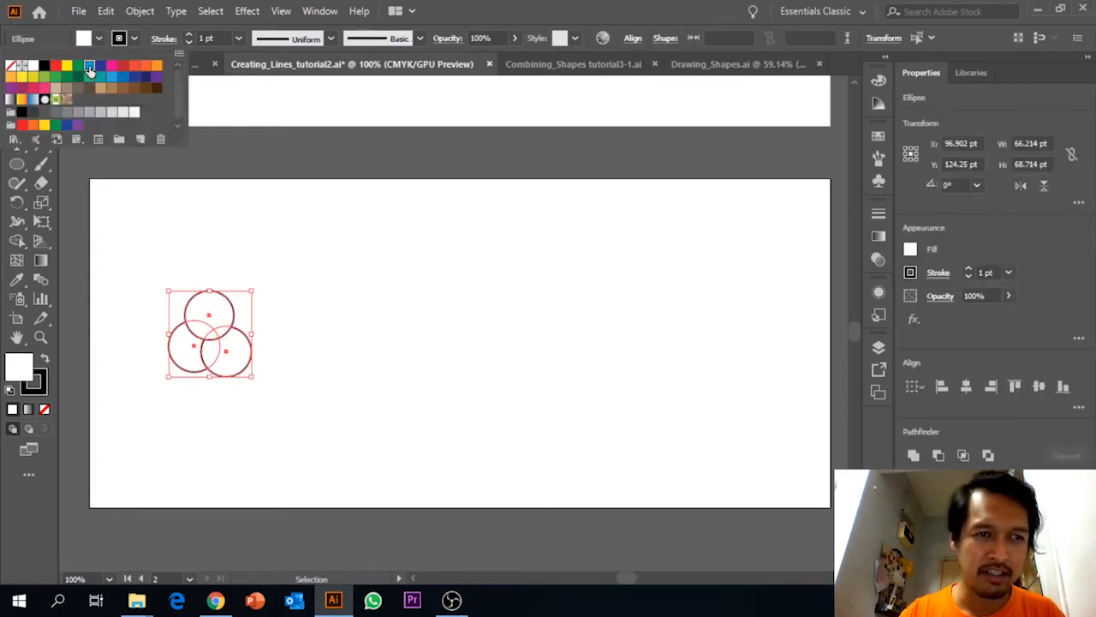
pyautogui.click(89, 65)
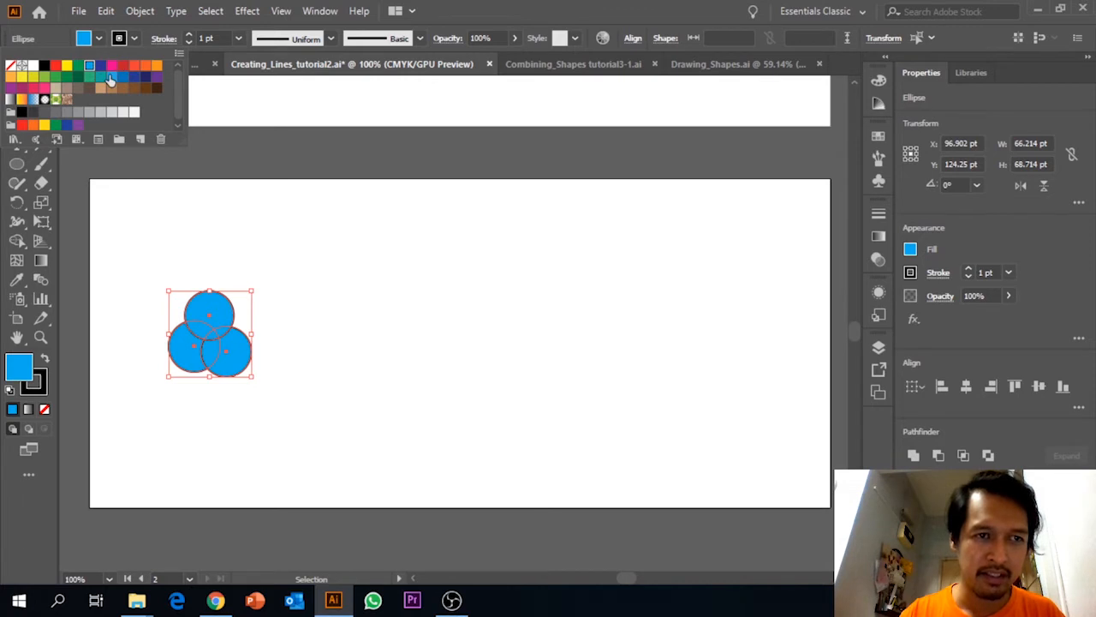
pyautogui.click(251, 194)
pyautogui.click(246, 194)
# Set the stroke of the three blue circles to None.
pyautogui.moveTo(140, 257); pyautogui.dragTo(252, 387)
pyautogui.click(131, 39)
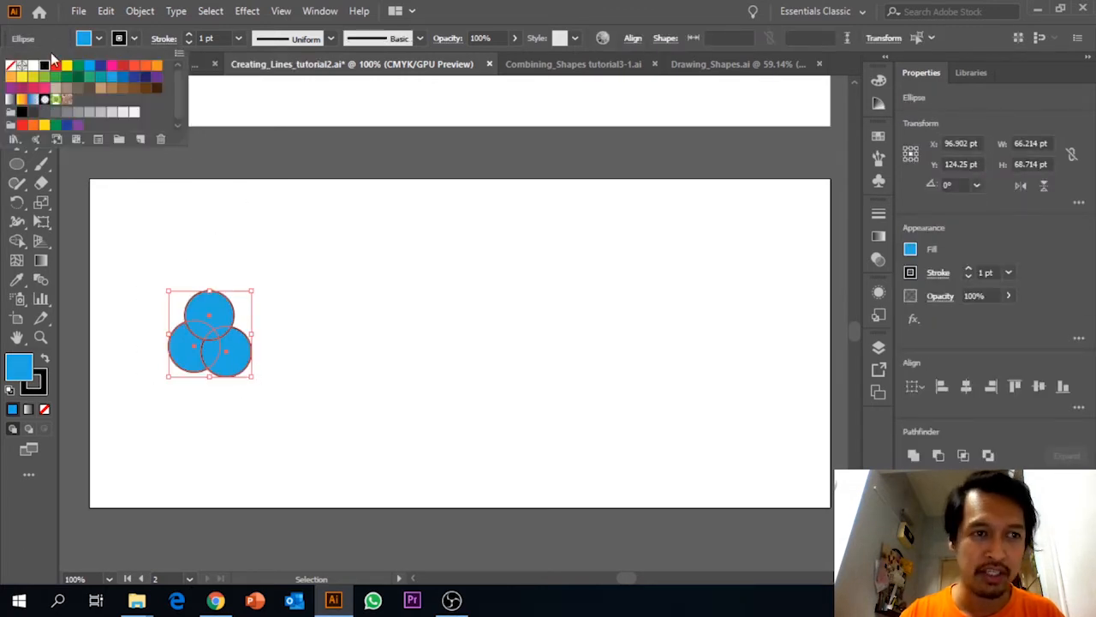
pyautogui.click(128, 41)
pyautogui.click(131, 40)
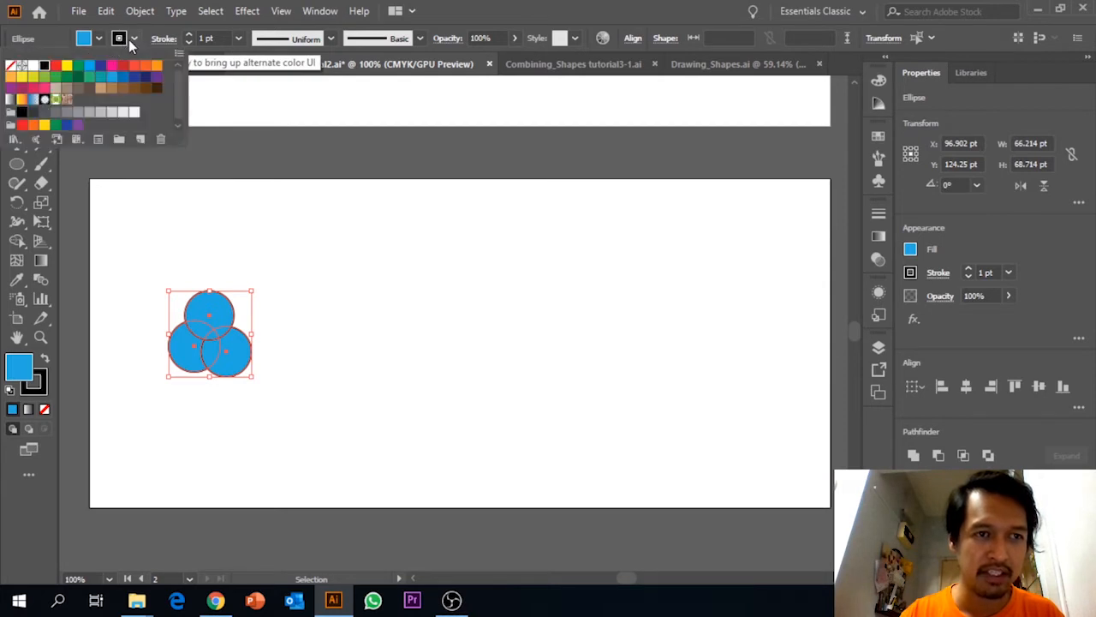
pyautogui.click(9, 65)
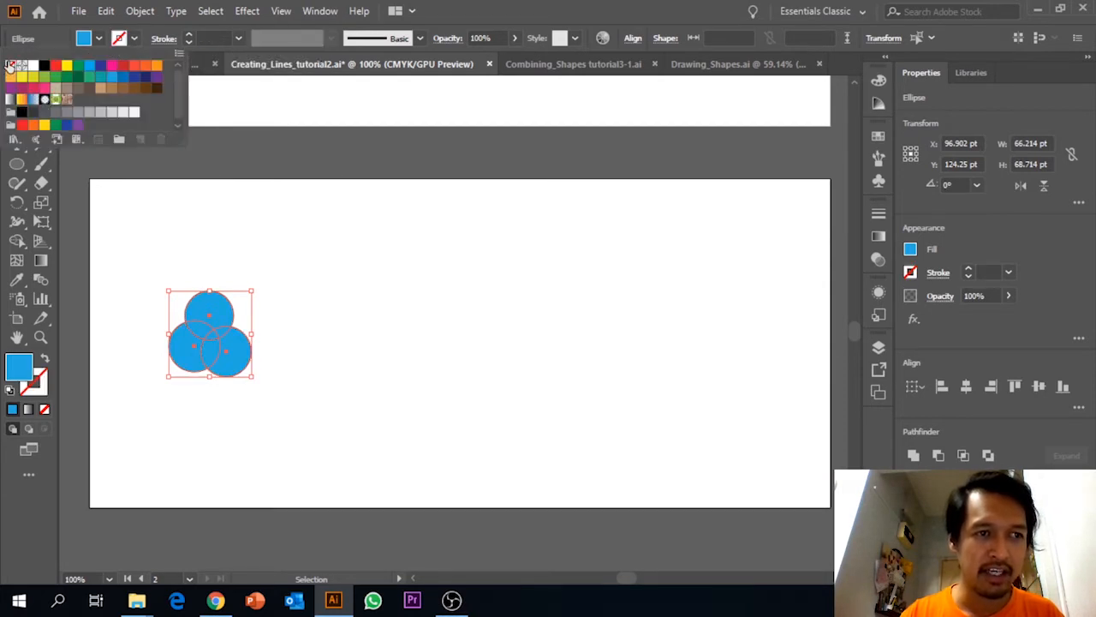
pyautogui.click(422, 314)
pyautogui.click(422, 315)
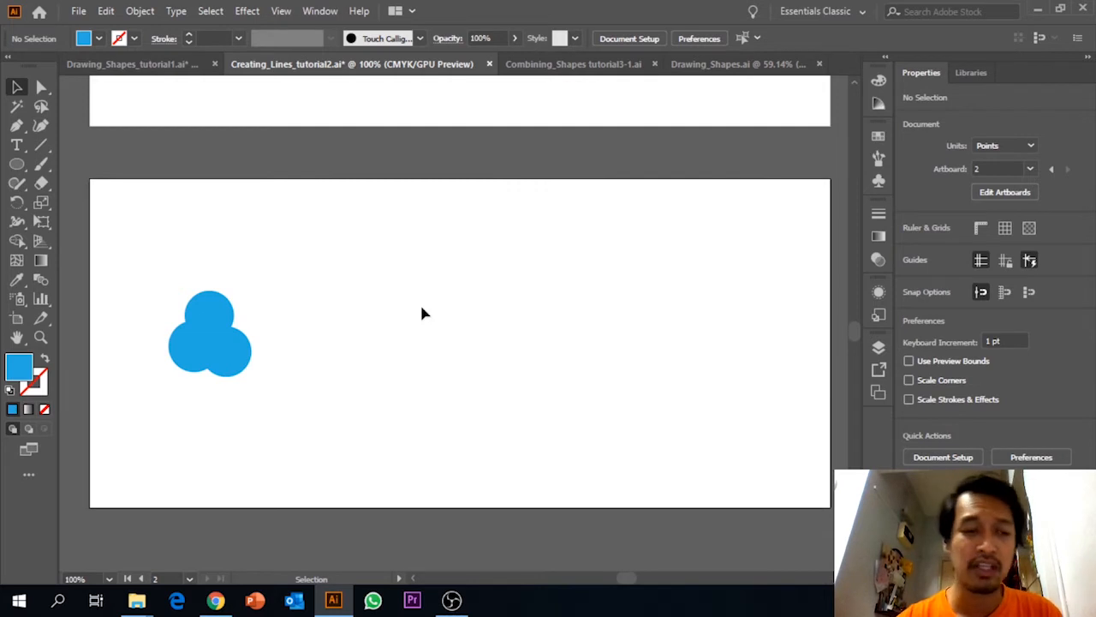
# Bring up the Pathfinder options and move them away from the middle of the artwork.
pyautogui.click(246, 339)
pyautogui.click(211, 312)
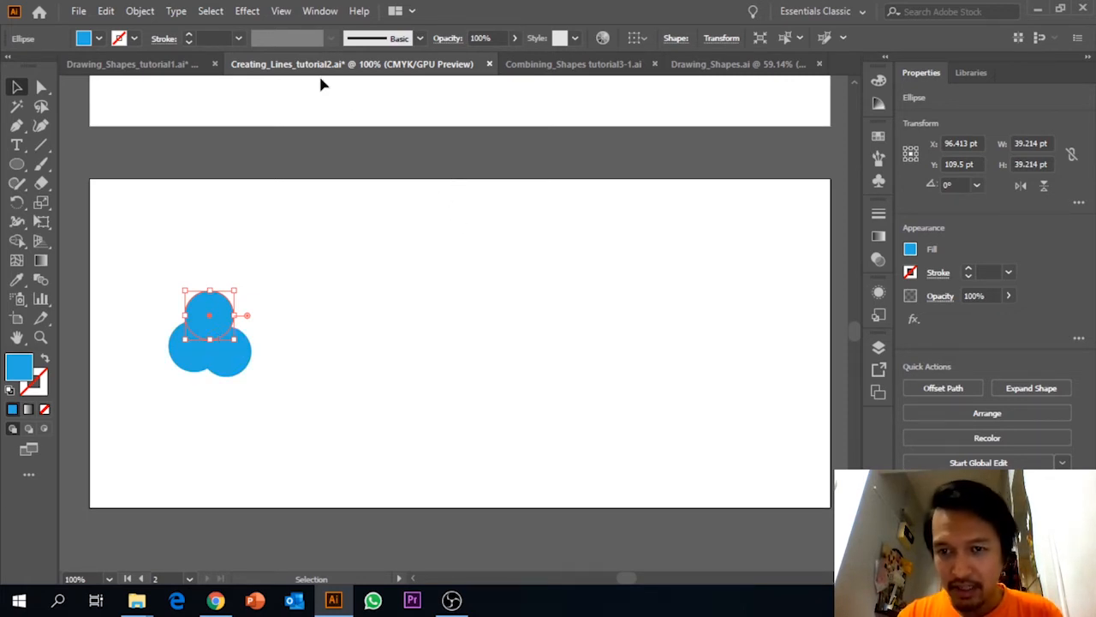
pyautogui.click(316, 14)
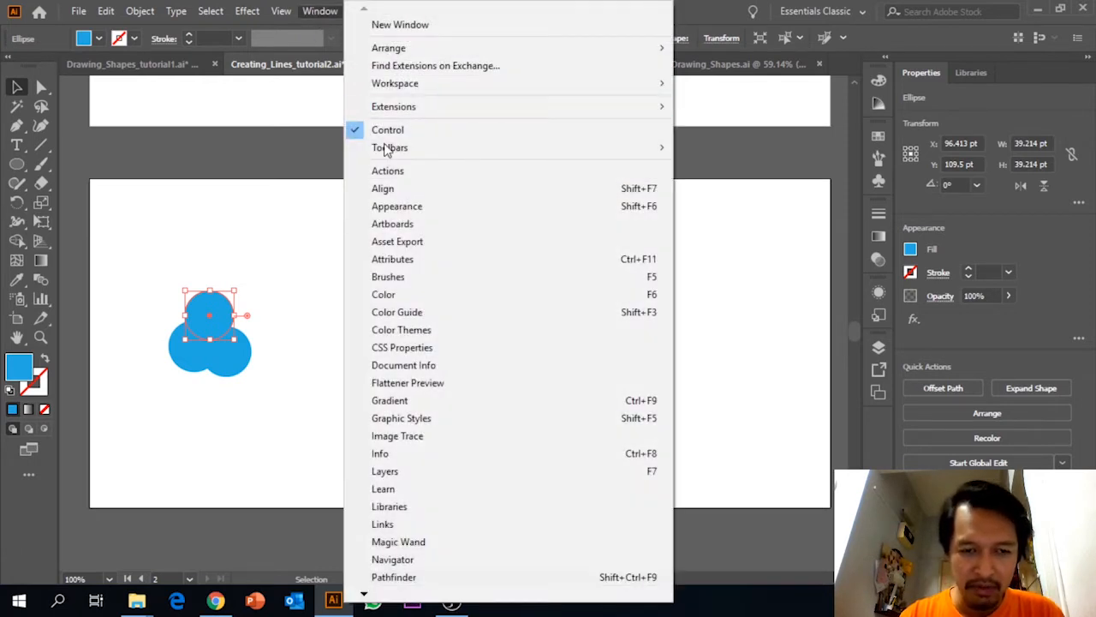
pyautogui.click(381, 577)
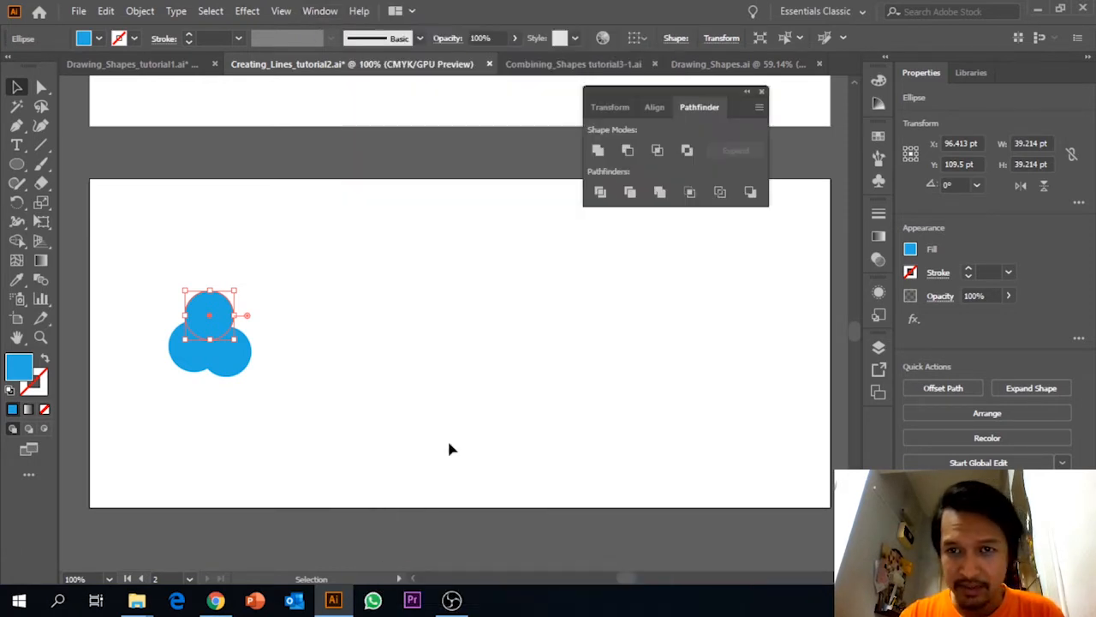
pyautogui.moveTo(676, 92); pyautogui.dragTo(773, 134)
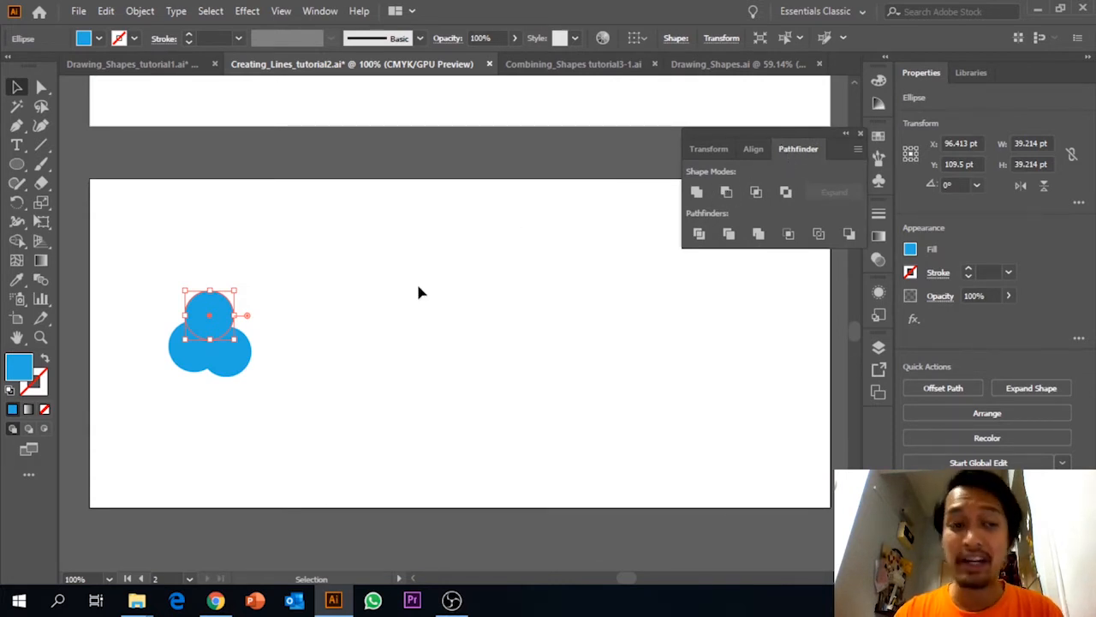
# Unite the three blue circles into one tree-crown shape with Pathfinder.
pyautogui.click(282, 293)
pyautogui.moveTo(125, 266); pyautogui.dragTo(279, 385)
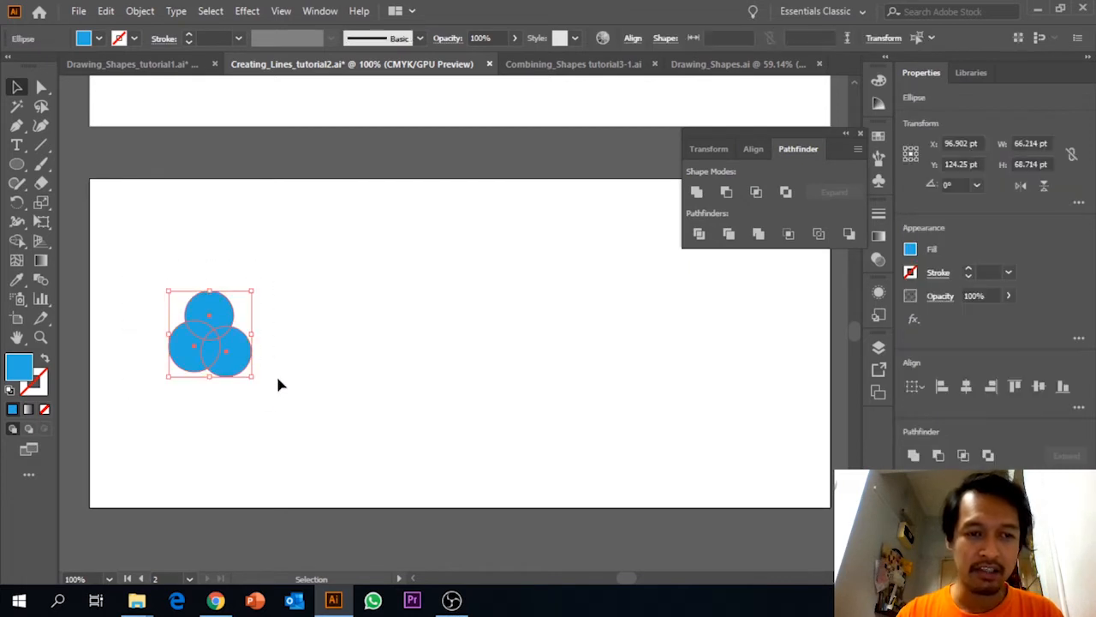
pyautogui.click(697, 193)
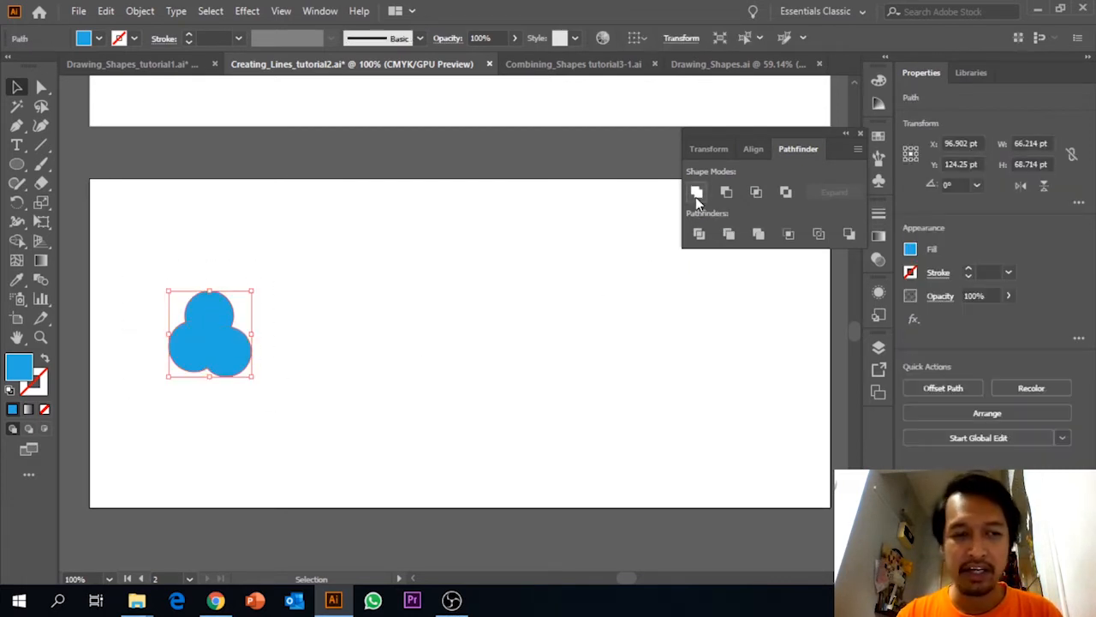
pyautogui.click(319, 326)
pyautogui.click(229, 359)
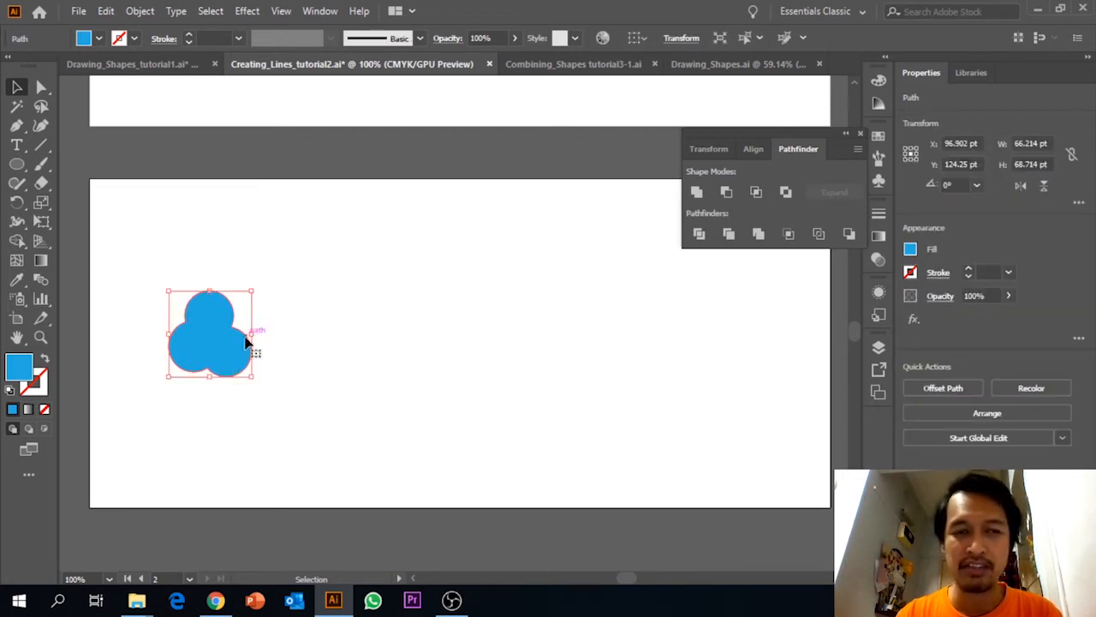
pyautogui.click(343, 332)
pyautogui.click(225, 323)
# Examine the finished house illustration on the upper artboard and choose the Rectangle tool for building the house.
pyautogui.scroll(1, 347, 346)
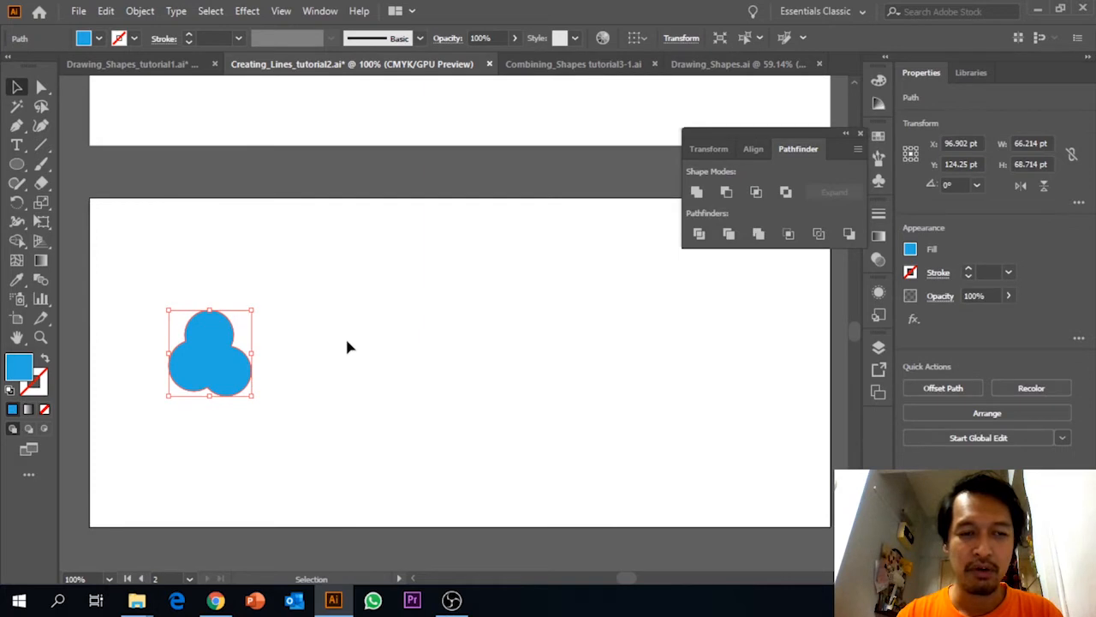
pyautogui.scroll(5, 347, 346)
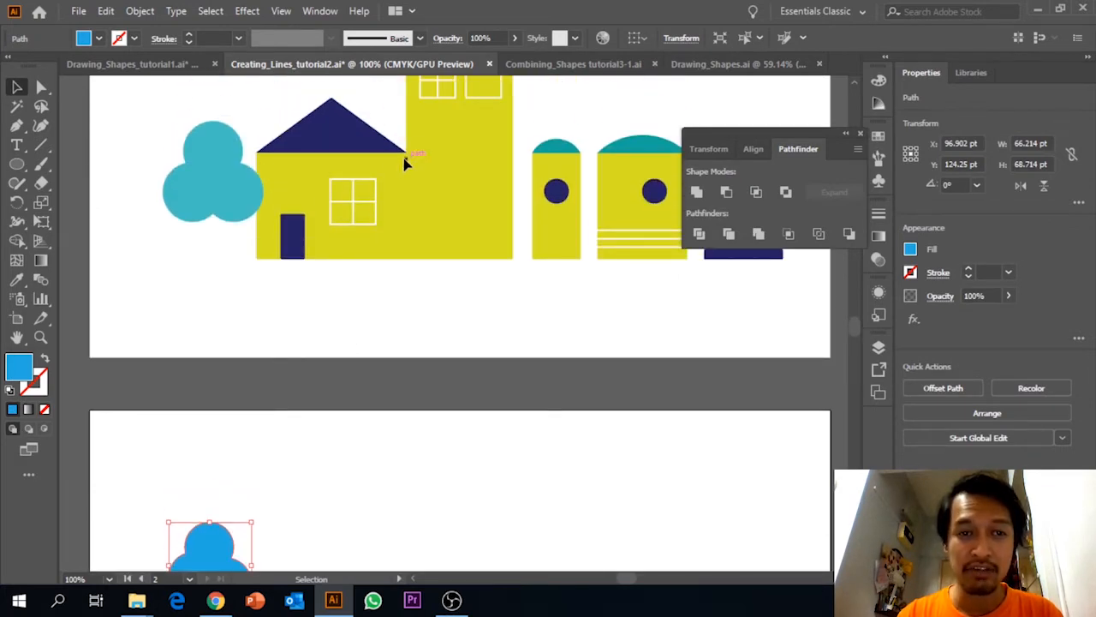
pyautogui.scroll(1, 330, 181)
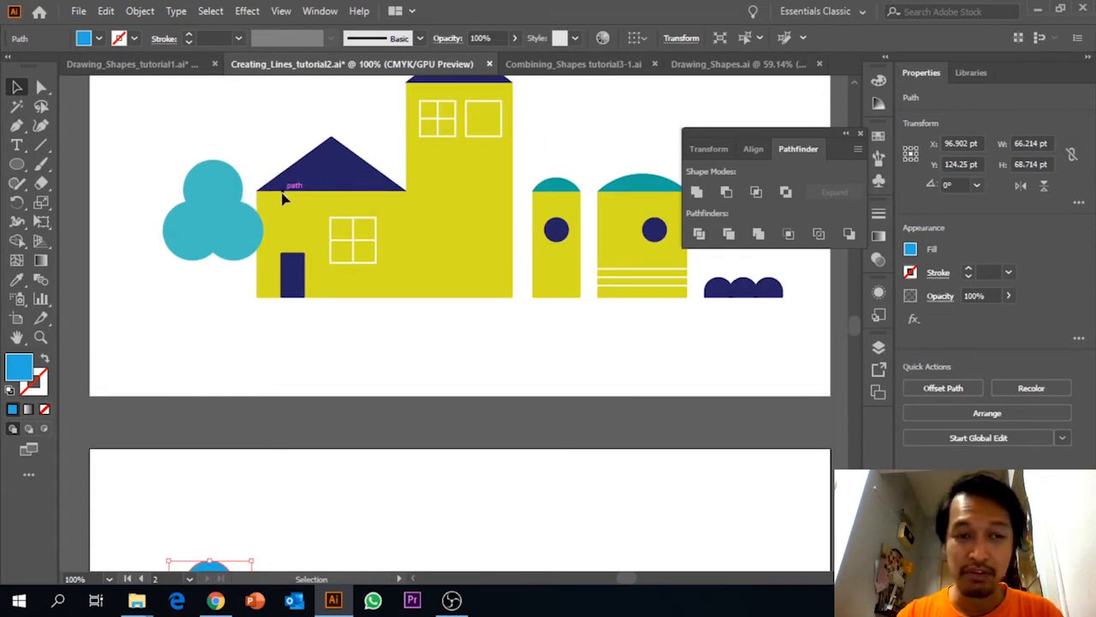
pyautogui.click(16, 163)
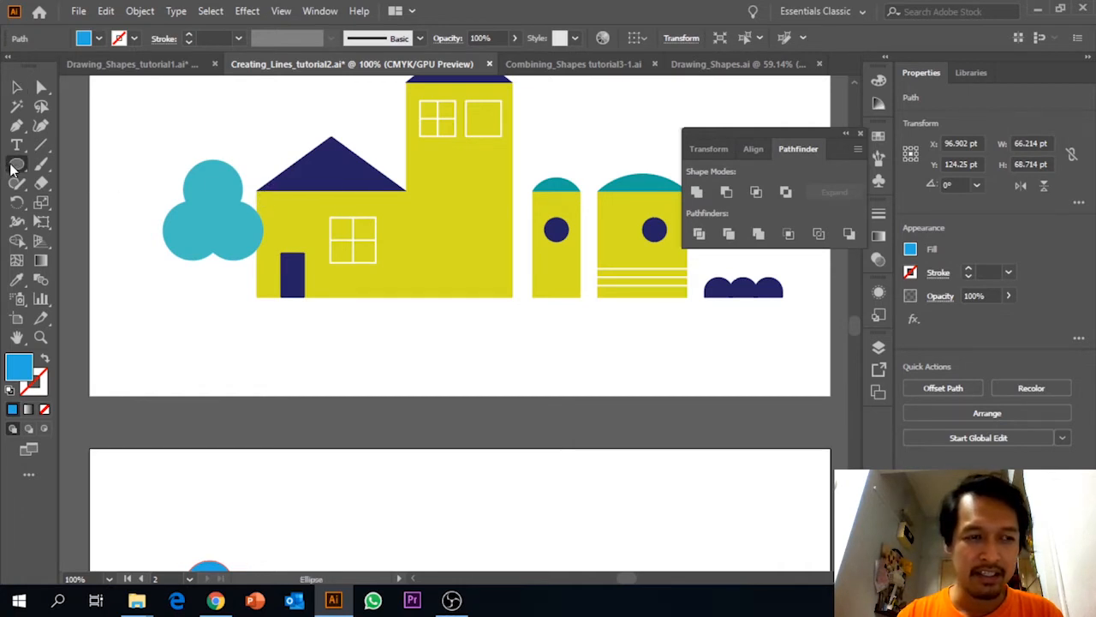
pyautogui.click(64, 164)
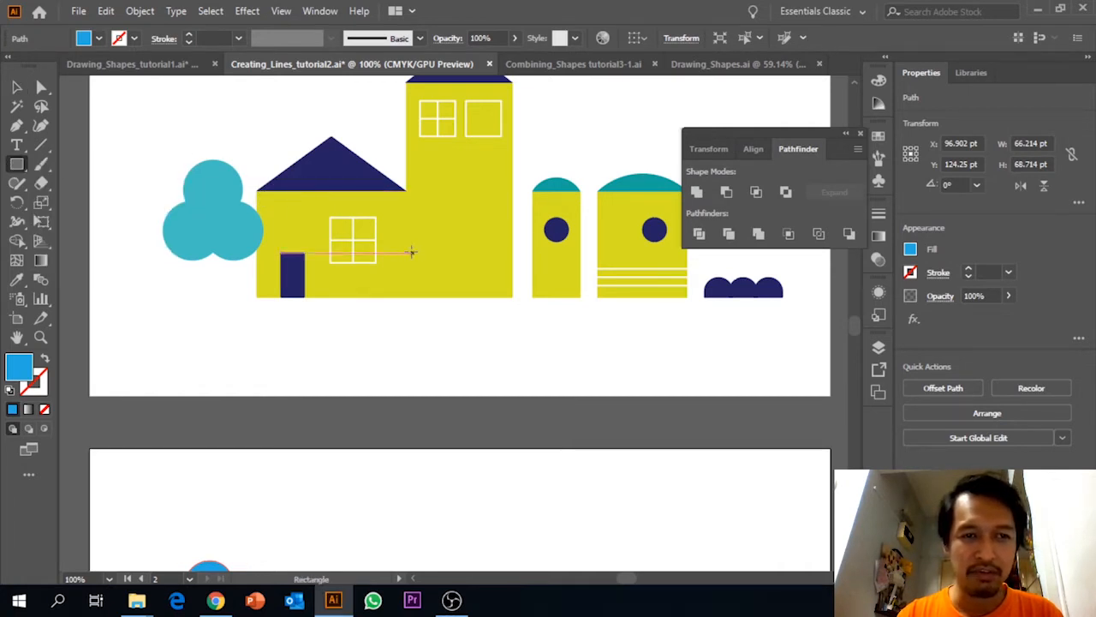
pyautogui.click(19, 168)
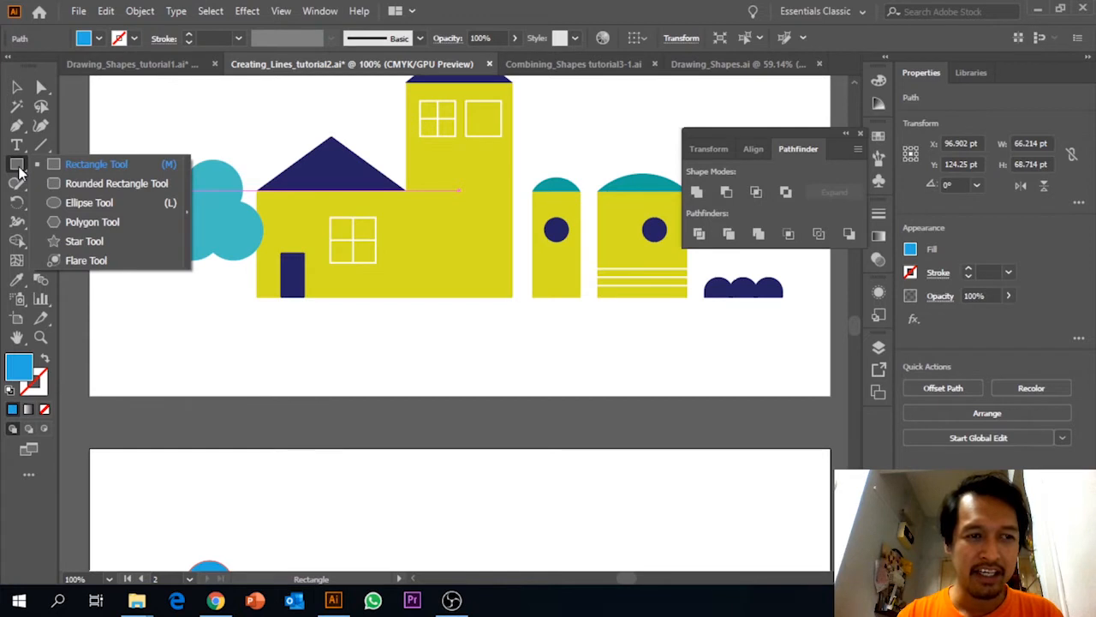
pyautogui.click(531, 5)
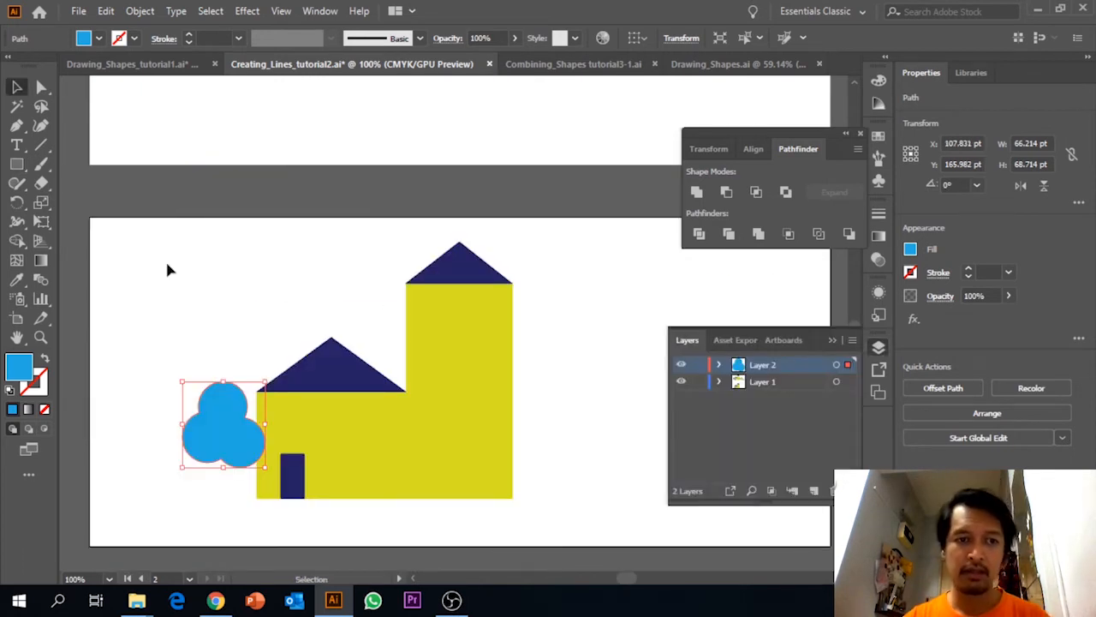
pyautogui.click(168, 270)
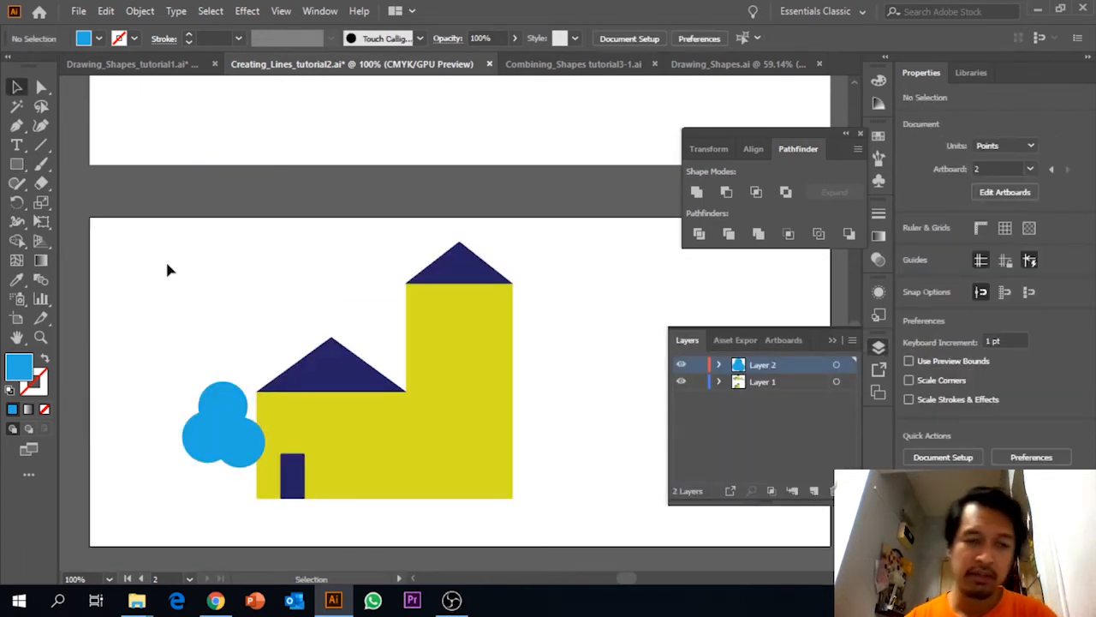
# Inspect the house wall, roof and door on the second artboard and compare them with the finished illustration on the upper artboard.
pyautogui.click(365, 459)
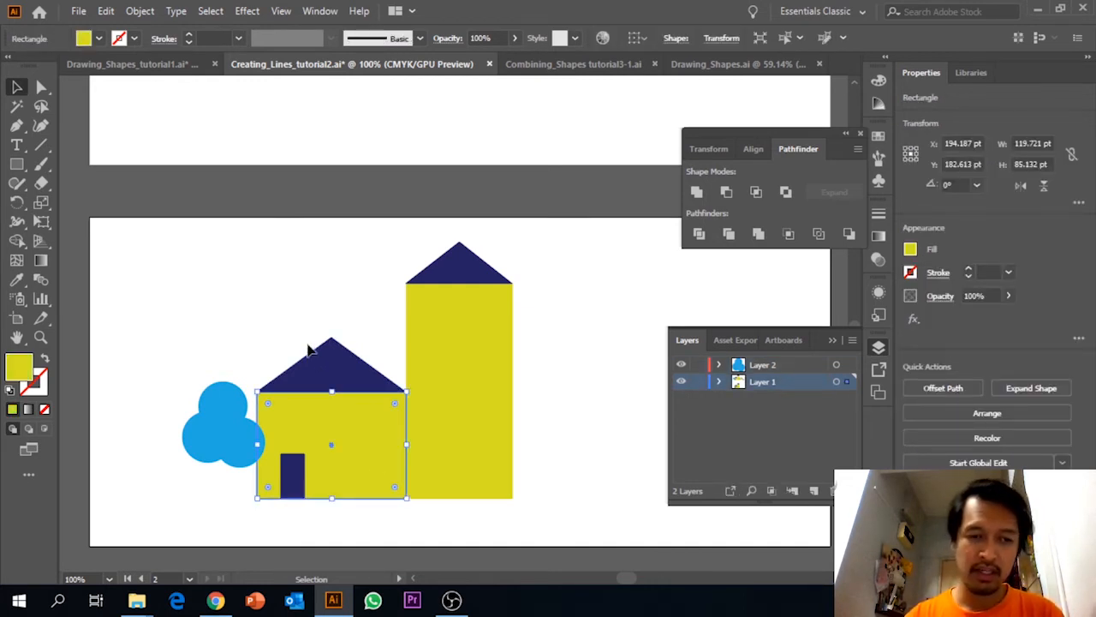
pyautogui.click(340, 376)
pyautogui.click(295, 469)
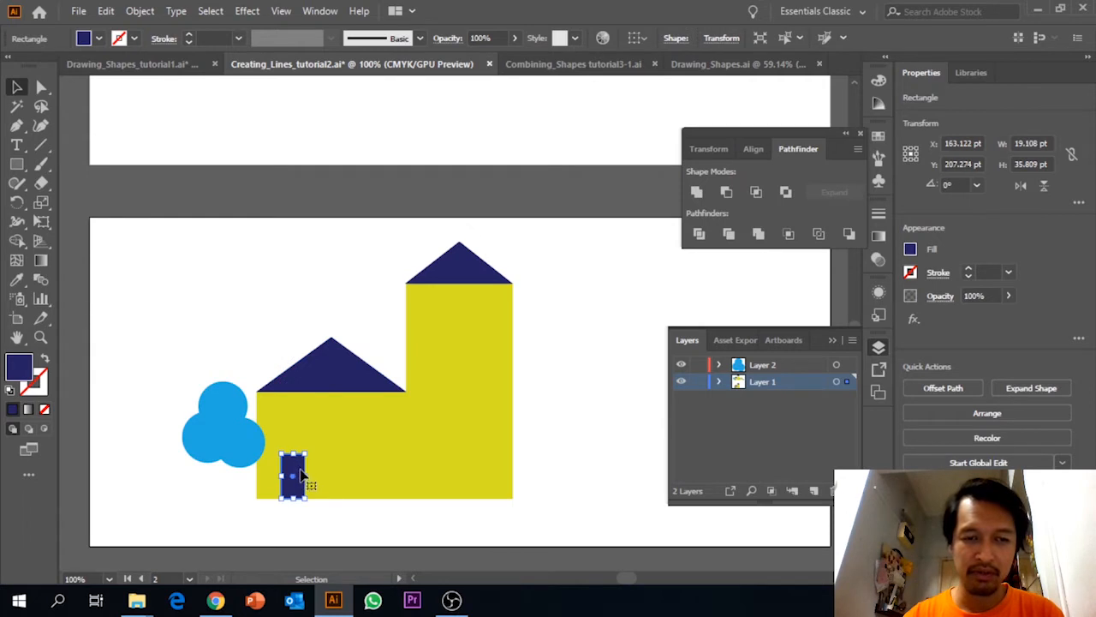
pyautogui.scroll(5, 309, 462)
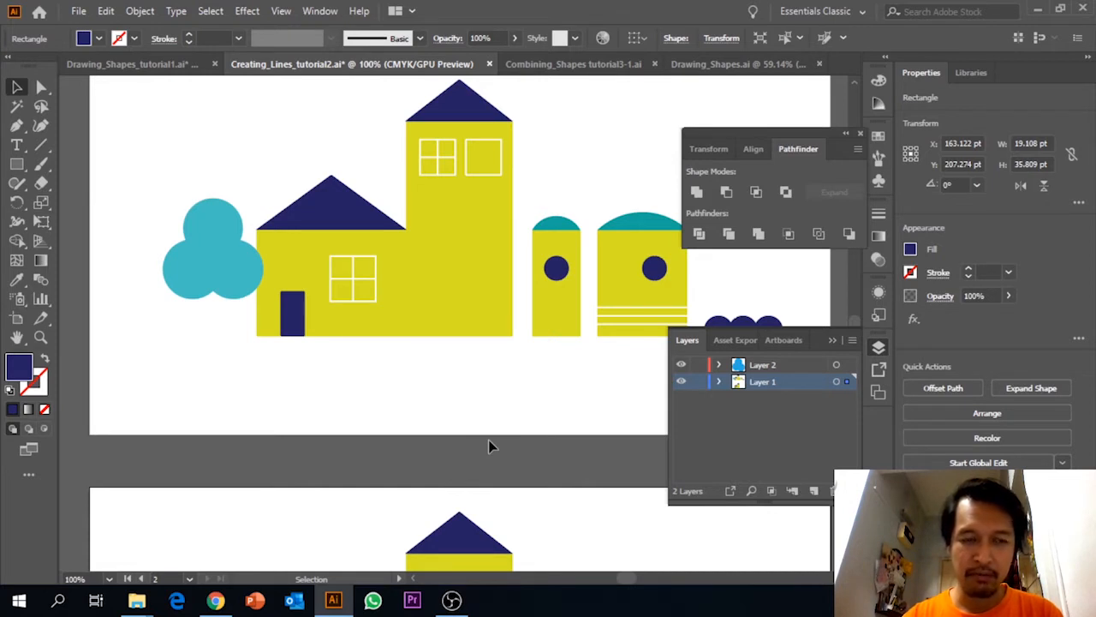
pyautogui.scroll(-5, 488, 441)
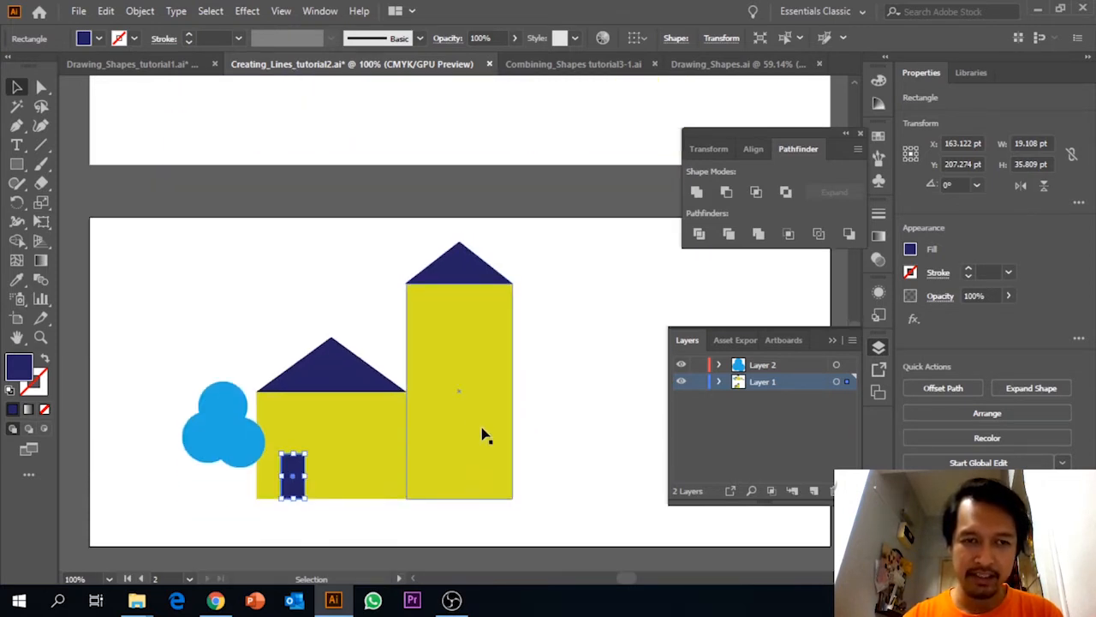
pyautogui.scroll(-2, 482, 436)
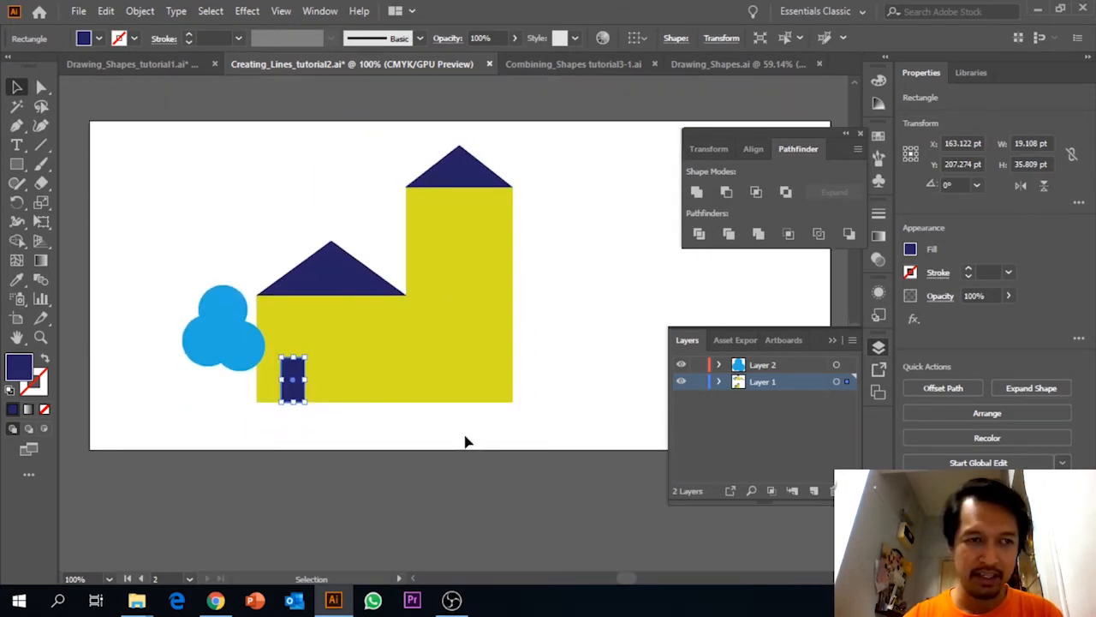
pyautogui.click(18, 165)
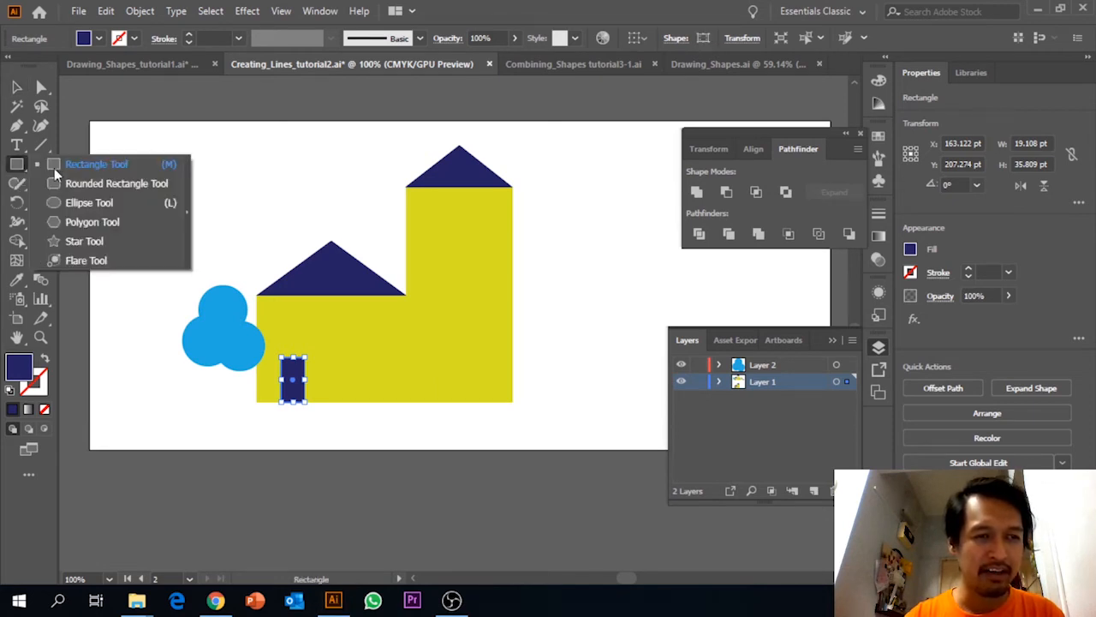
pyautogui.click(84, 170)
pyautogui.click(133, 39)
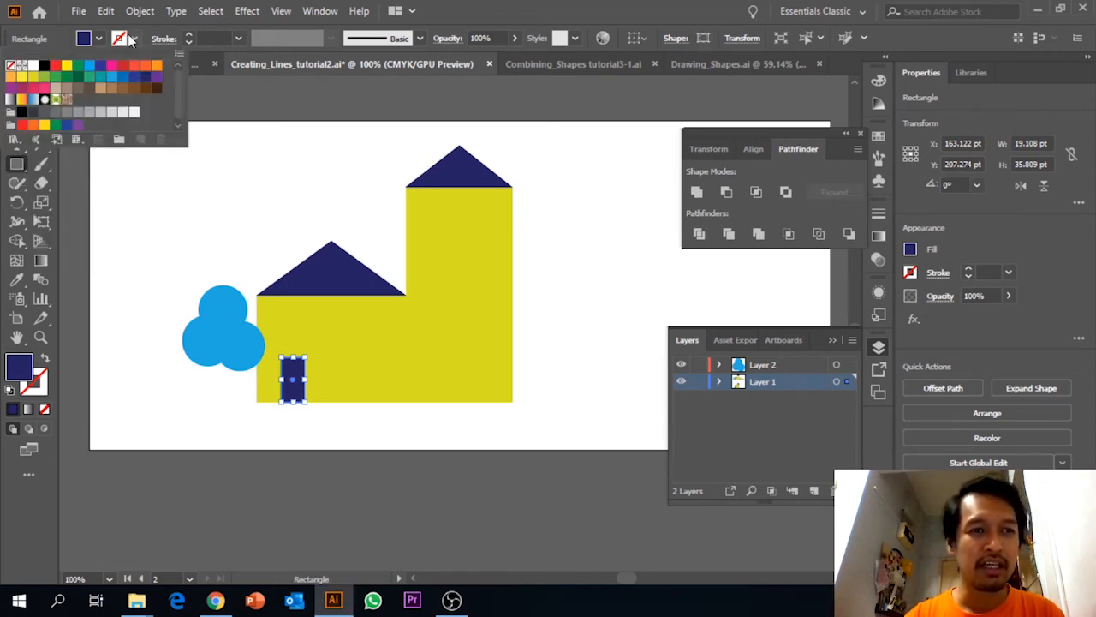
pyautogui.click(33, 66)
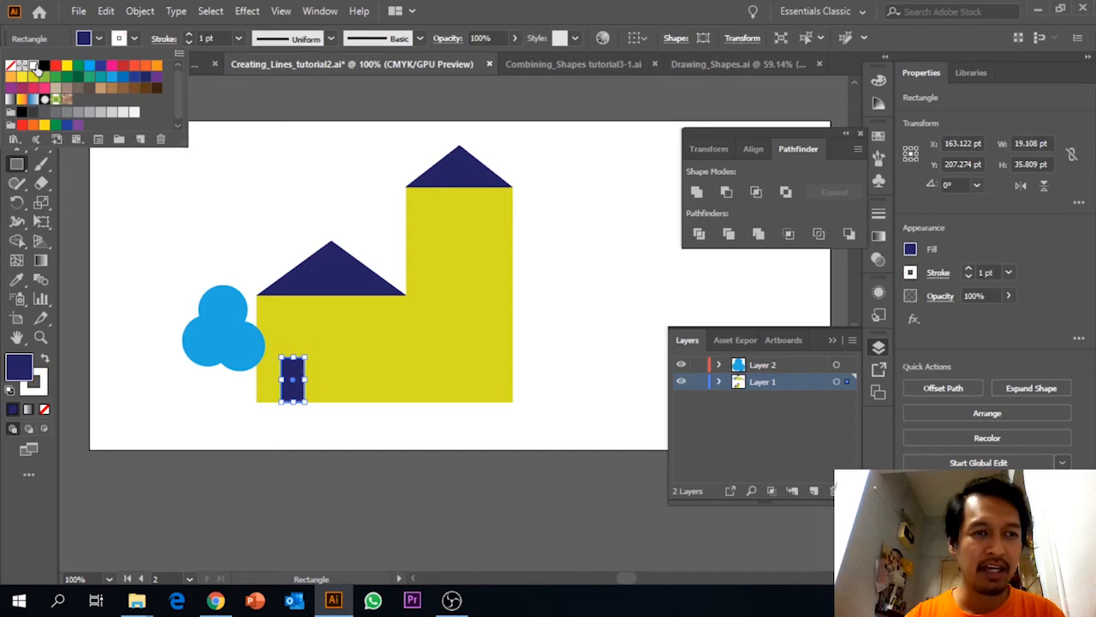
pyautogui.click(92, 43)
pyautogui.click(97, 40)
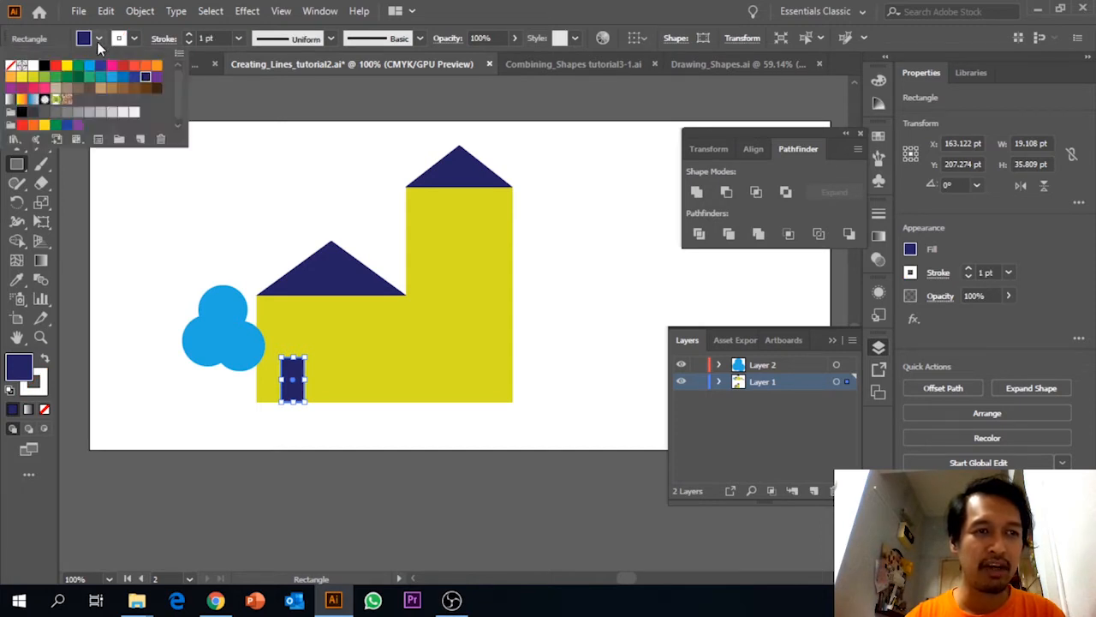
pyautogui.click(11, 65)
pyautogui.click(12, 66)
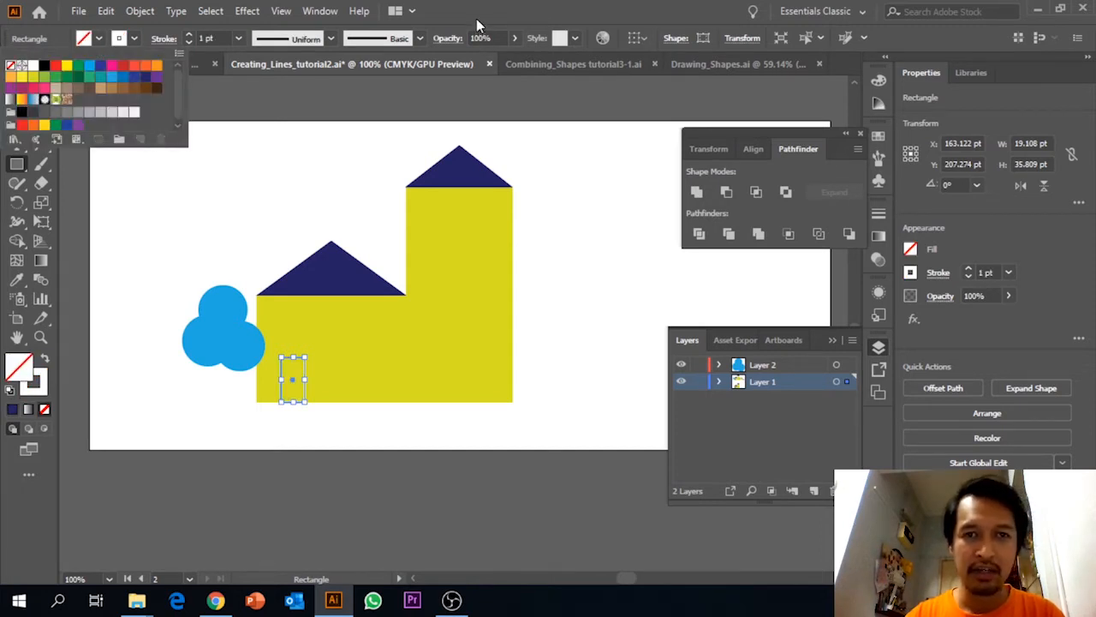
pyautogui.click(477, 20)
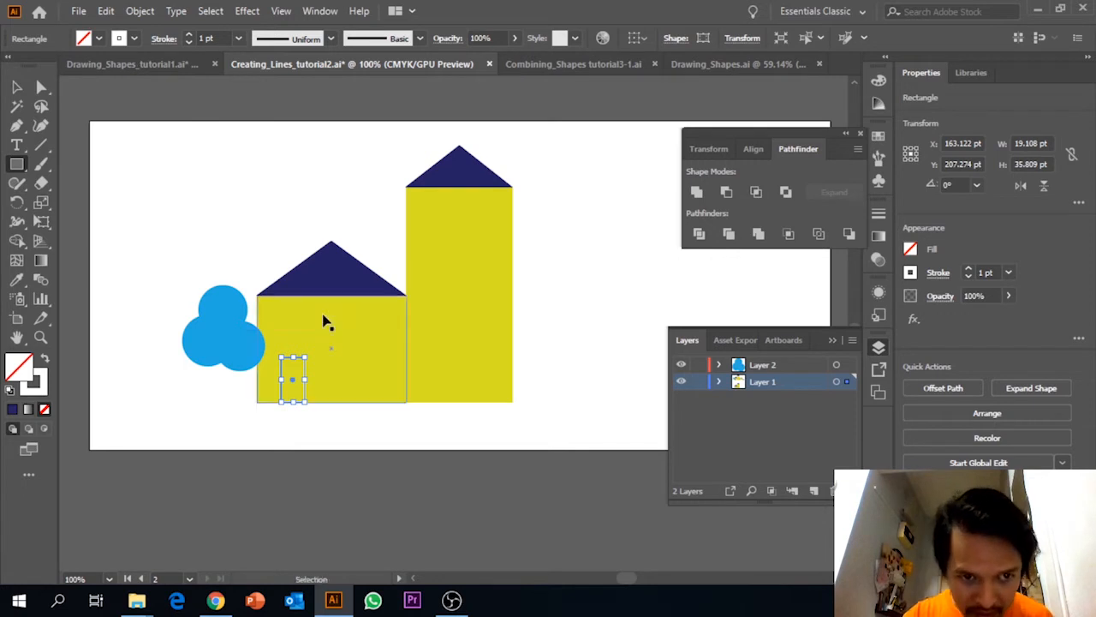
pyautogui.hotkey('ctrl', 'z')
pyautogui.click(16, 87)
pyautogui.click(156, 187)
pyautogui.click(290, 377)
pyautogui.click(134, 37)
pyautogui.click(12, 67)
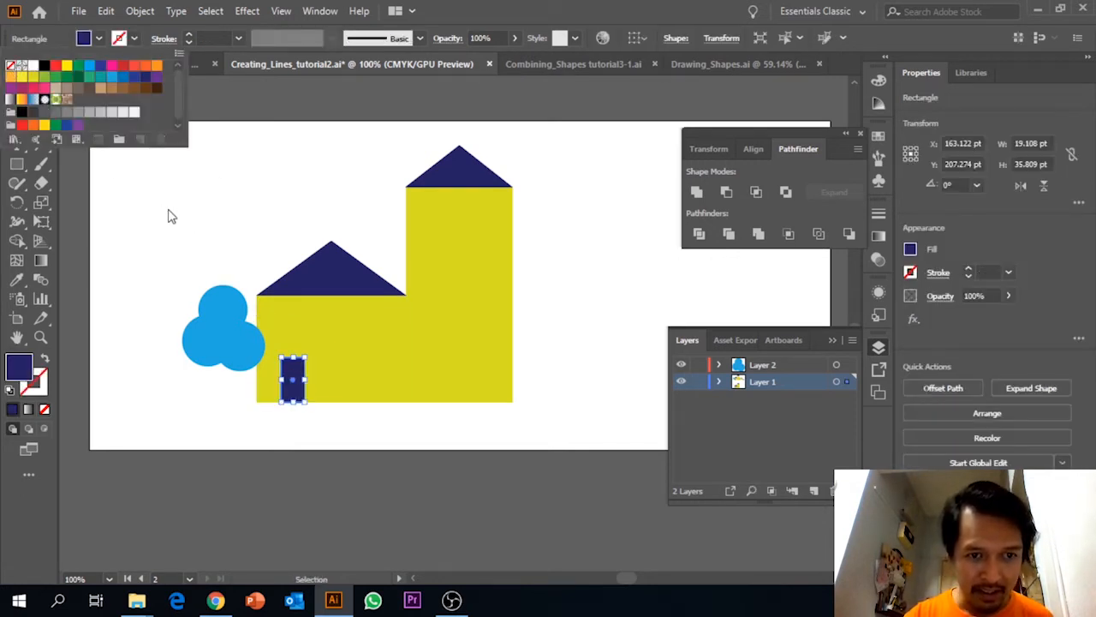
# Draw a square window about 41 pt wide on the lower house wall beside the door, with no fill and a white stroke.
pyautogui.click(172, 214)
pyautogui.click(177, 213)
pyautogui.click(15, 167)
pyautogui.click(14, 171)
pyautogui.click(120, 41)
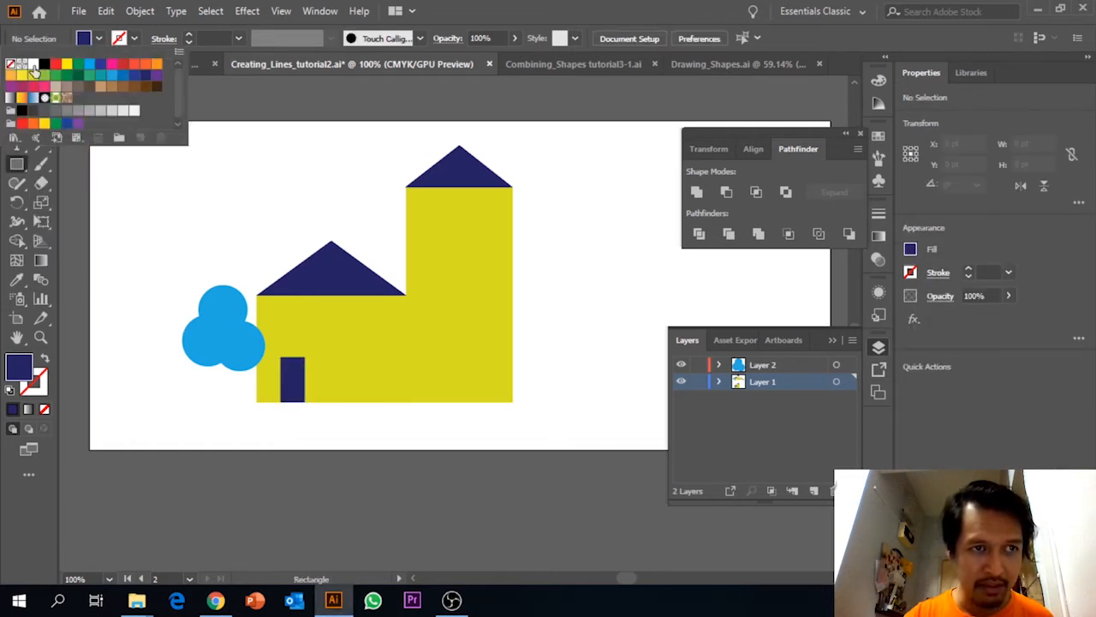
pyautogui.click(35, 67)
pyautogui.click(99, 38)
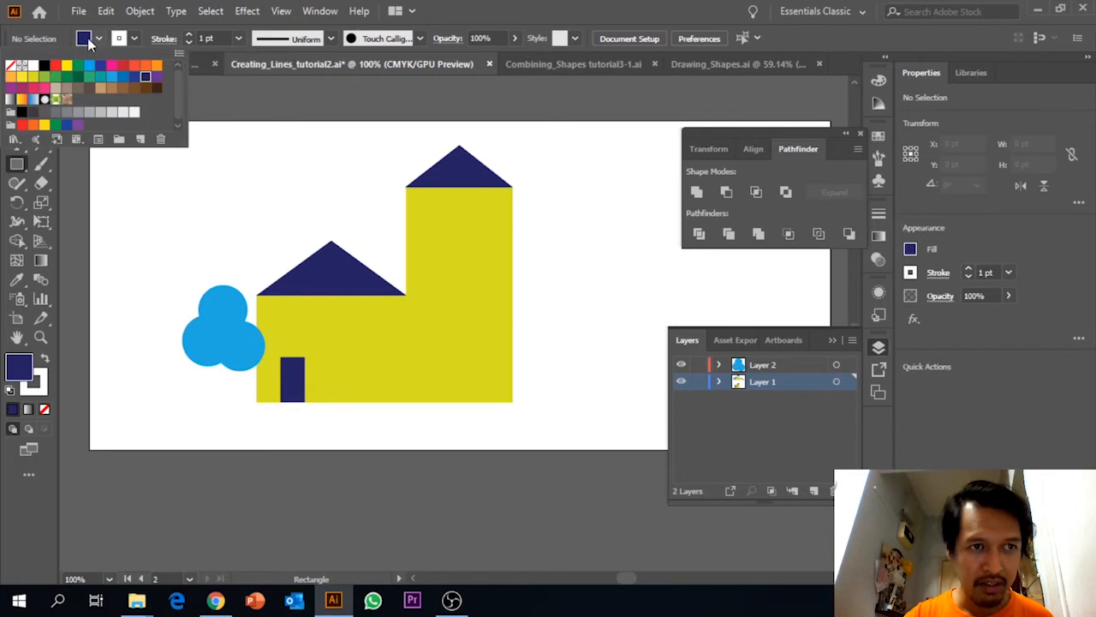
pyautogui.click(12, 69)
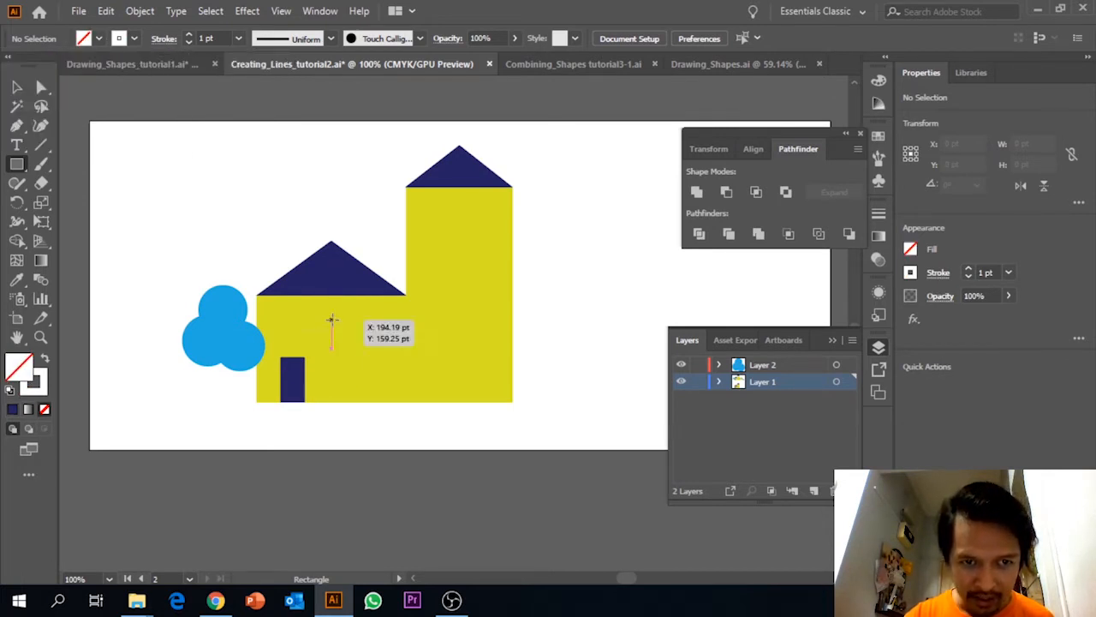
pyautogui.moveTo(332, 318); pyautogui.dragTo(385, 370)
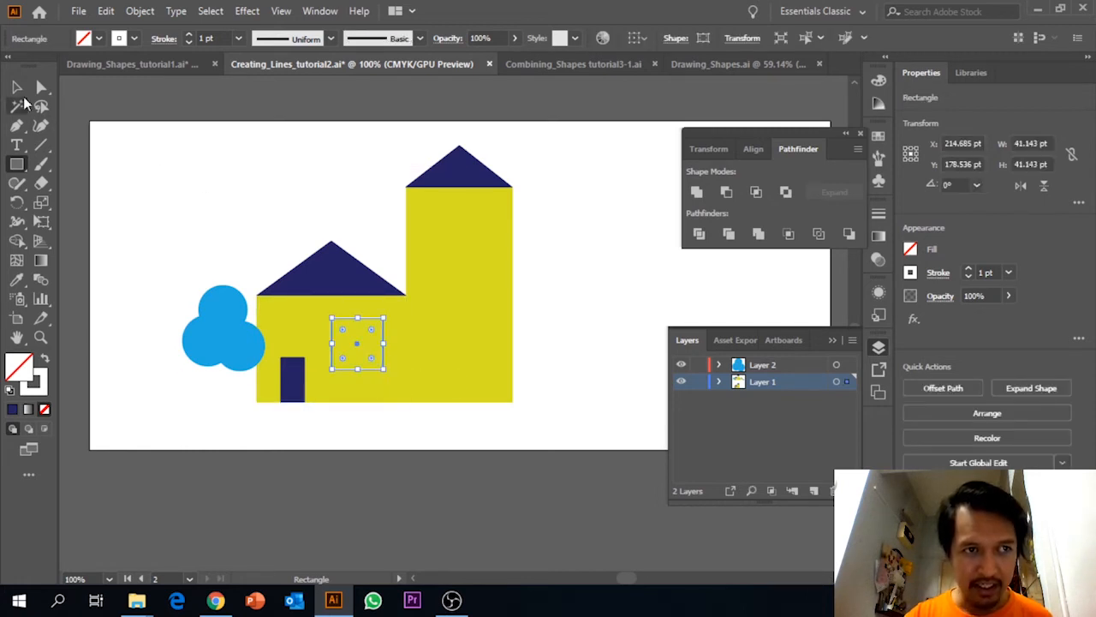
pyautogui.press('v')
pyautogui.click(159, 199)
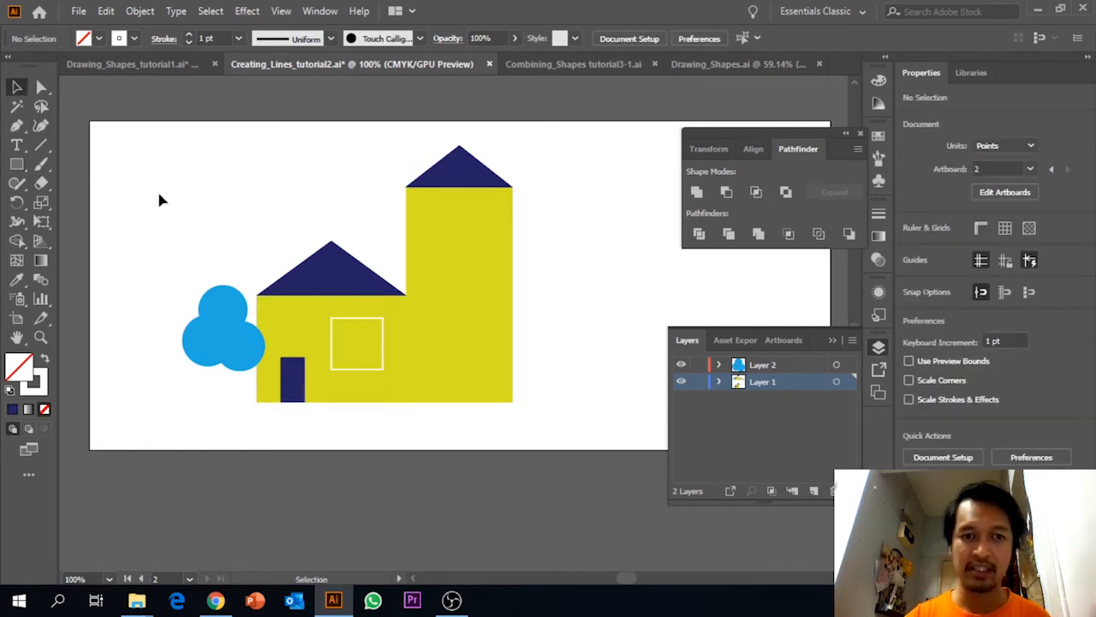
# Divide the square window into four panes with one vertical and one horizontal white line through its middle.
pyautogui.click(46, 154)
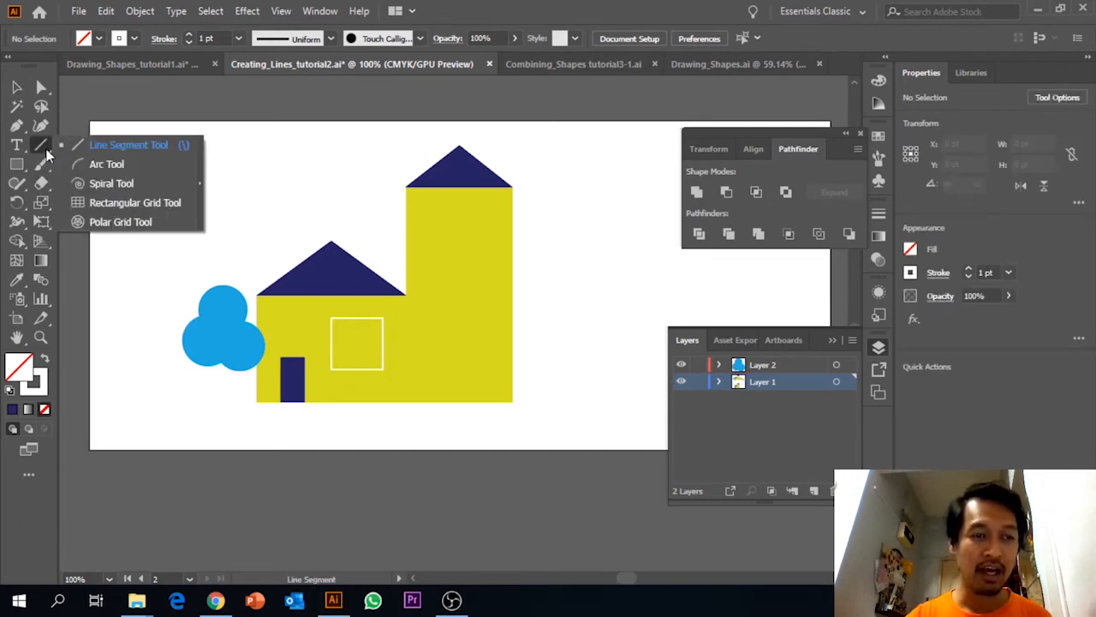
pyautogui.click(109, 154)
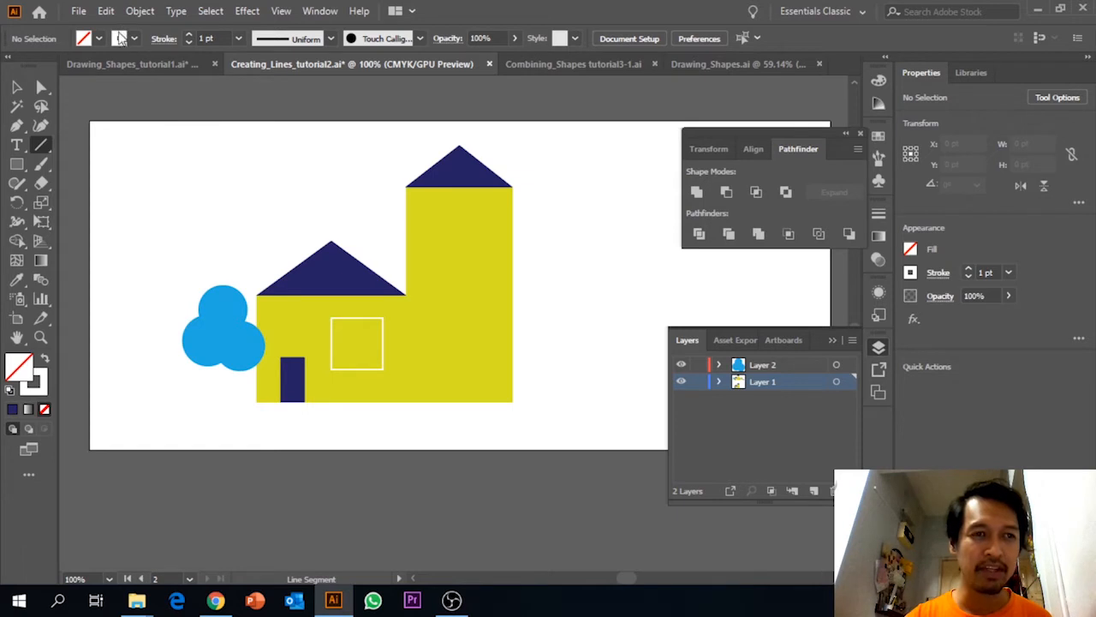
pyautogui.click(120, 39)
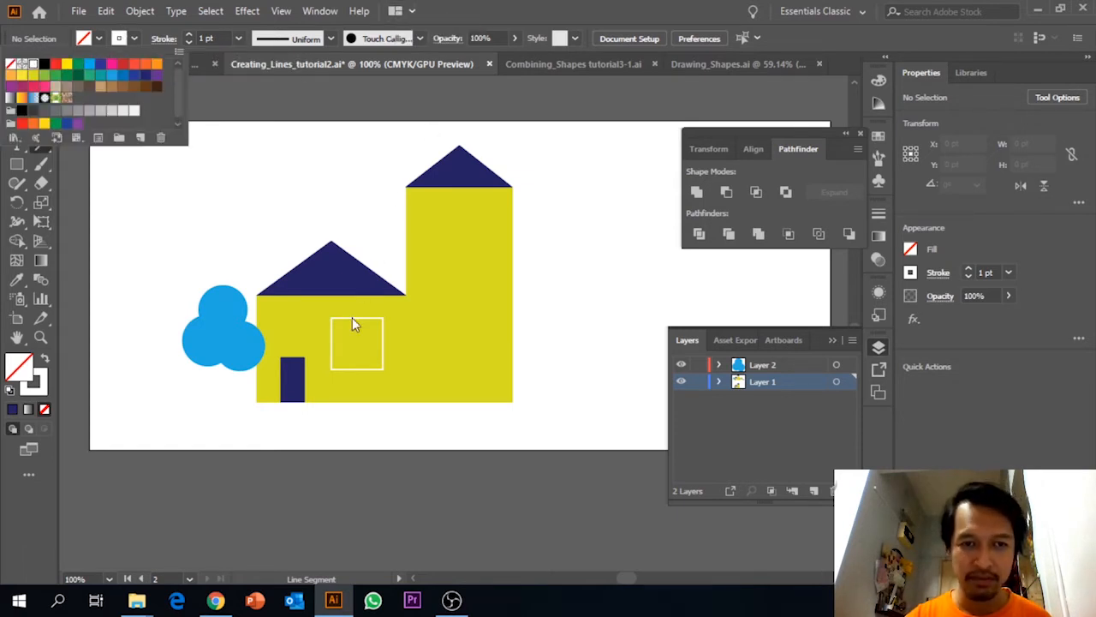
pyautogui.click(357, 370)
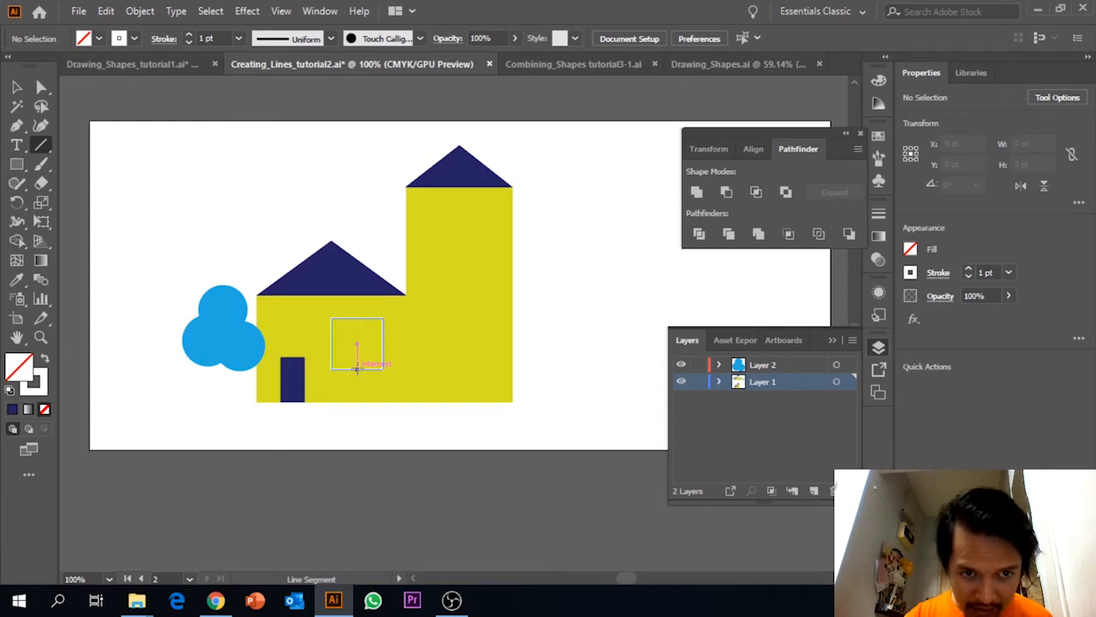
pyautogui.moveTo(357, 370); pyautogui.dragTo(357, 319)
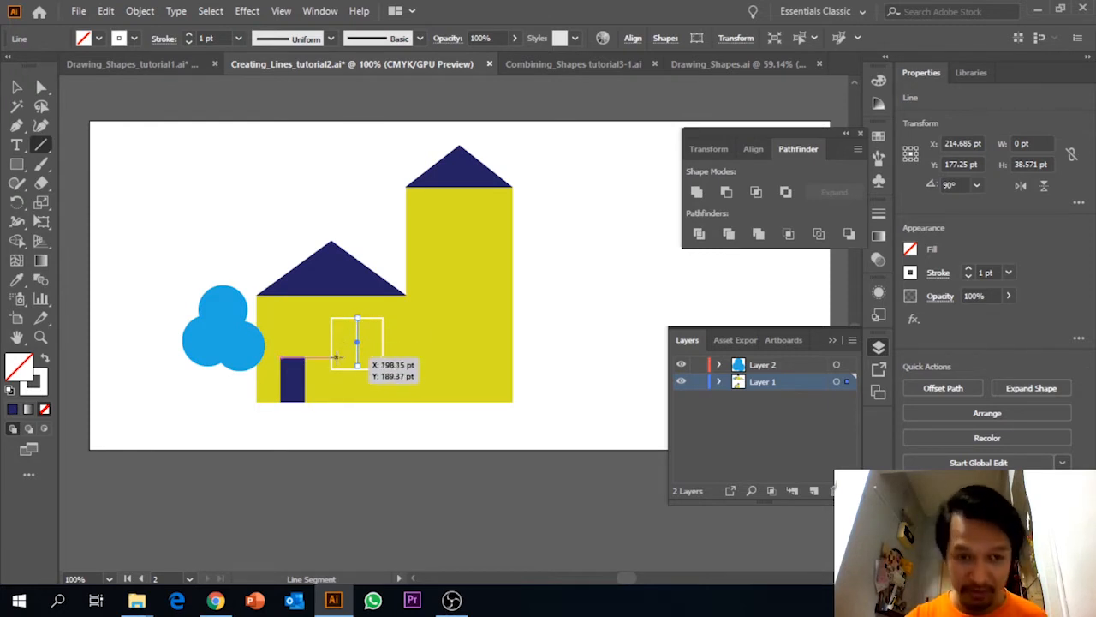
pyautogui.moveTo(332, 341); pyautogui.dragTo(383, 340)
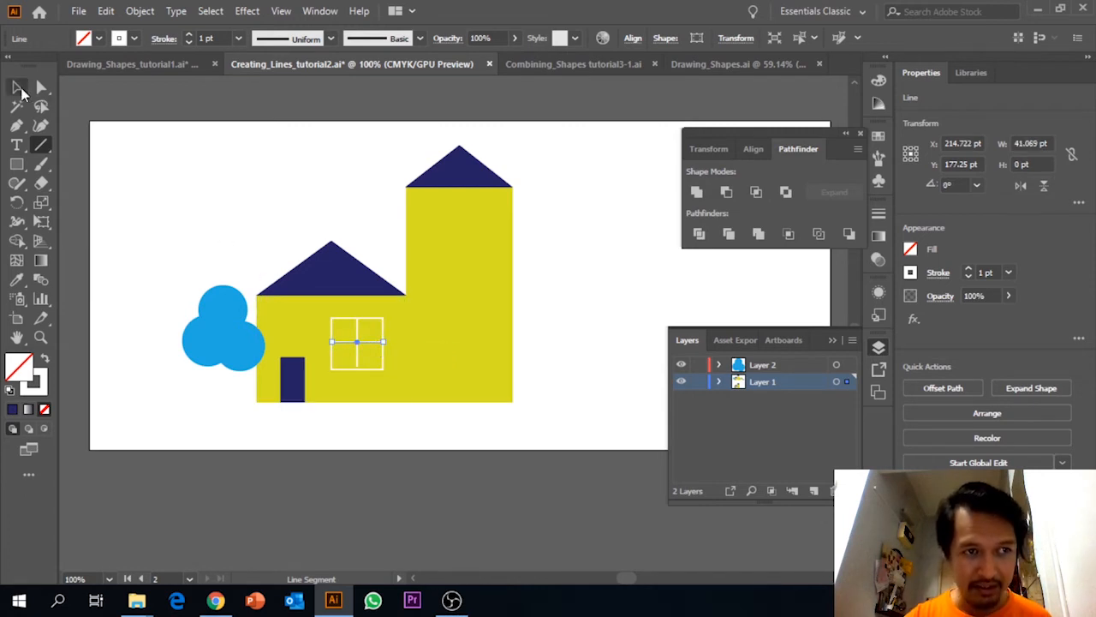
pyautogui.click(17, 87)
pyautogui.click(192, 165)
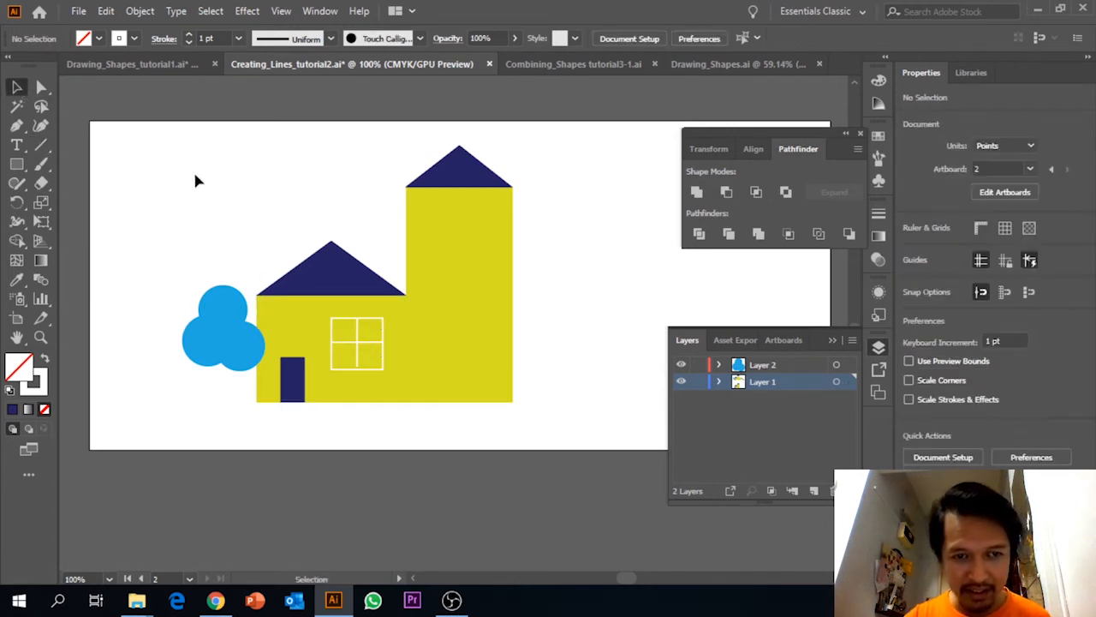
pyautogui.click(359, 345)
pyautogui.click(132, 230)
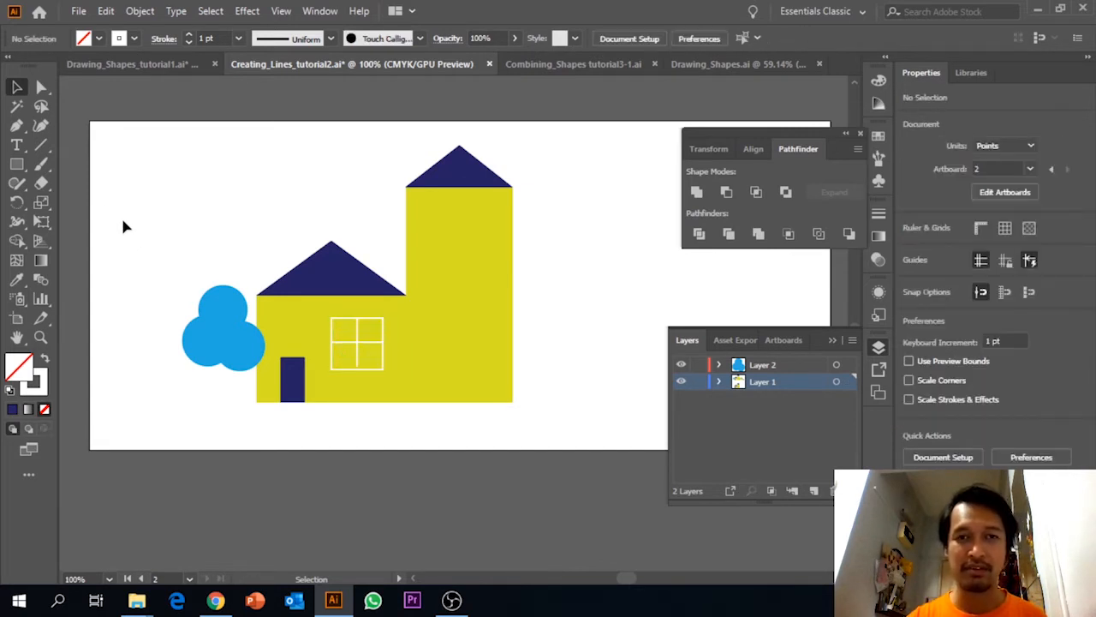
# Compare the two small yellow buildings and their round windows with the finished ones on the upper artboard, including the curved roofs.
pyautogui.scroll(10, 123, 227)
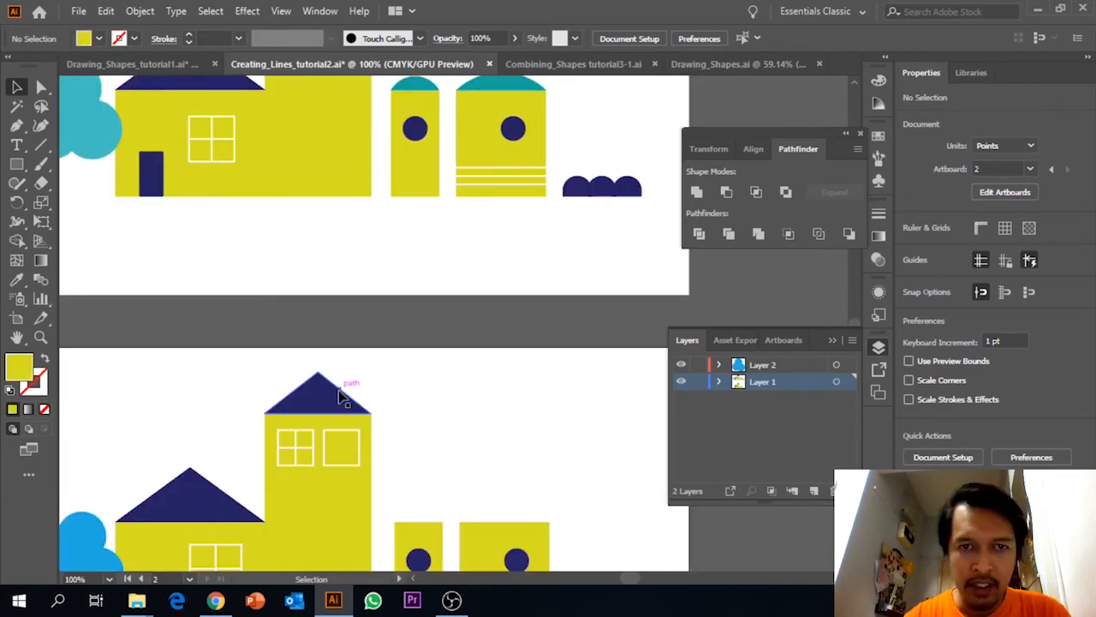
pyautogui.scroll(-10, 344, 386)
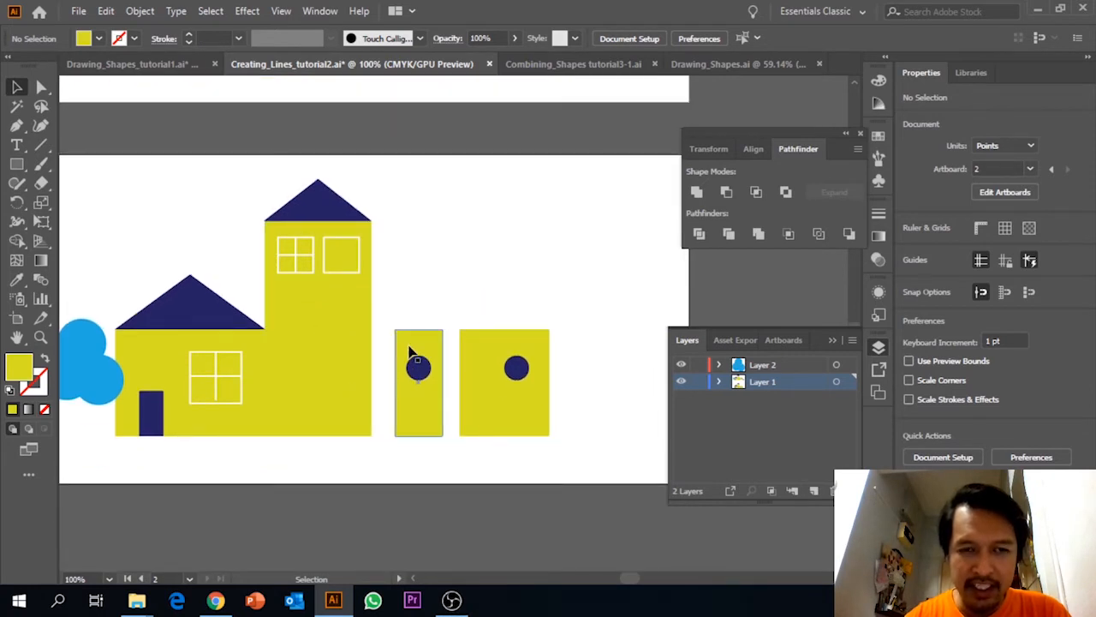
pyautogui.click(412, 353)
pyautogui.click(473, 353)
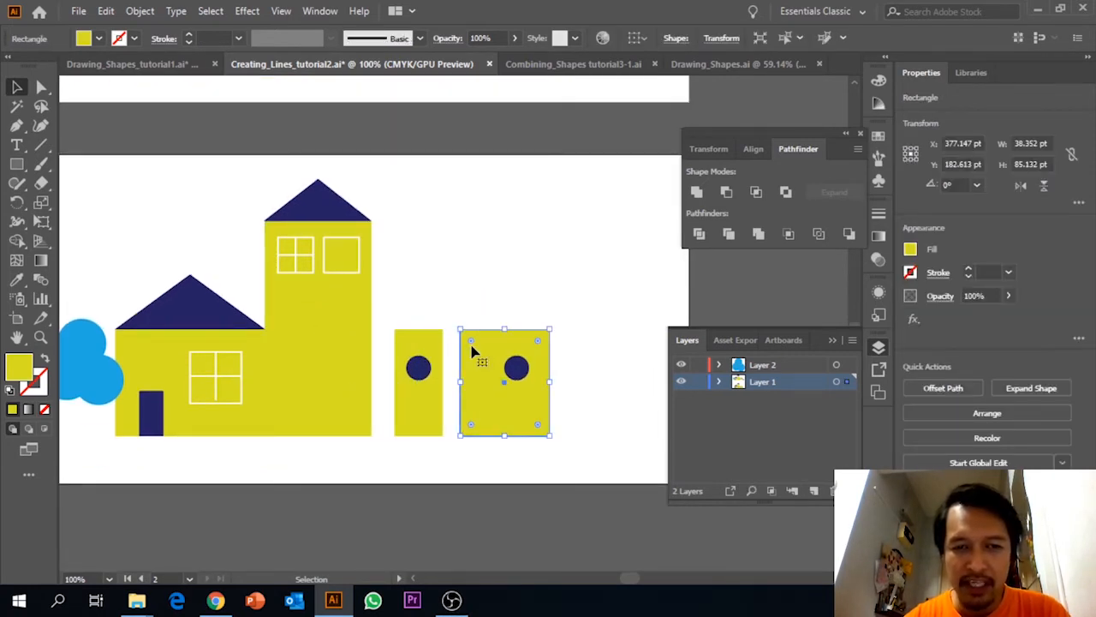
pyautogui.click(420, 368)
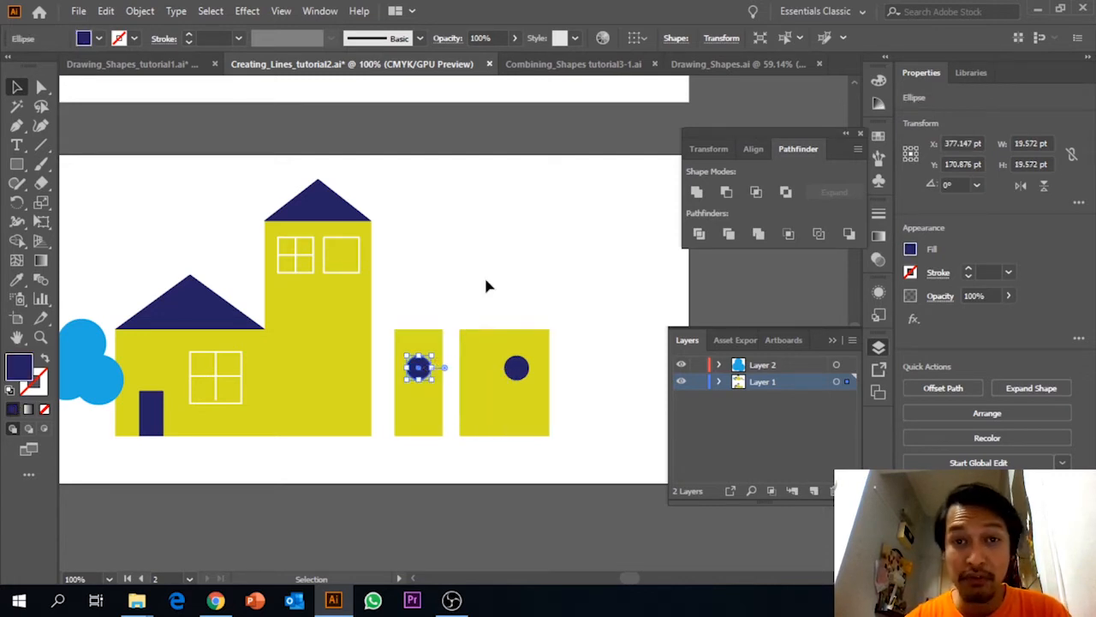
pyautogui.scroll(6, 485, 285)
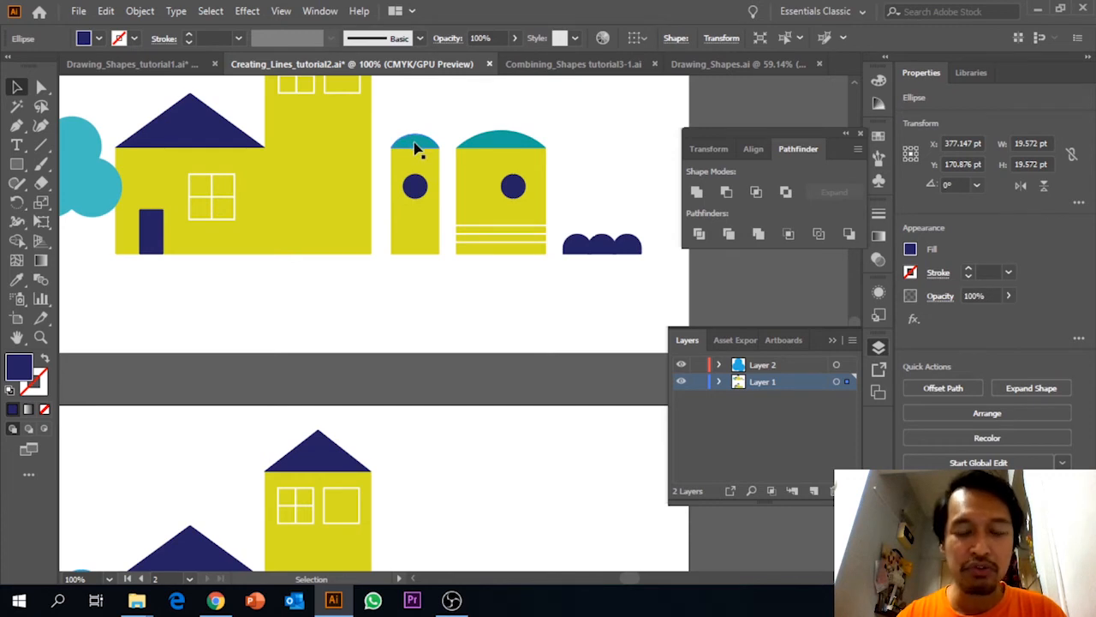
pyautogui.scroll(-5, 429, 358)
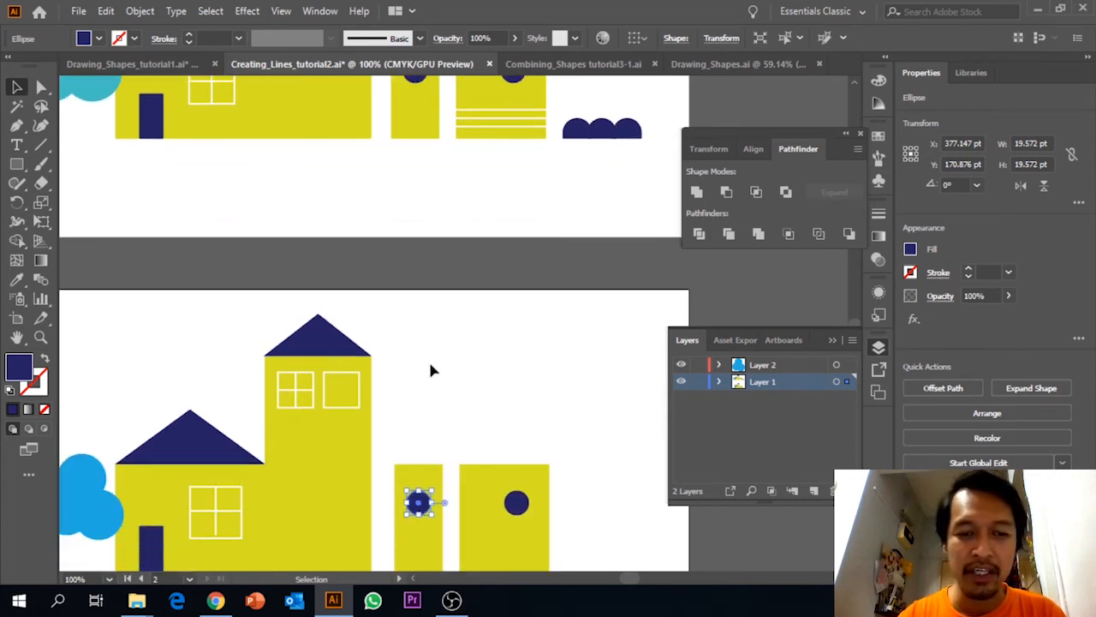
pyautogui.click(16, 163)
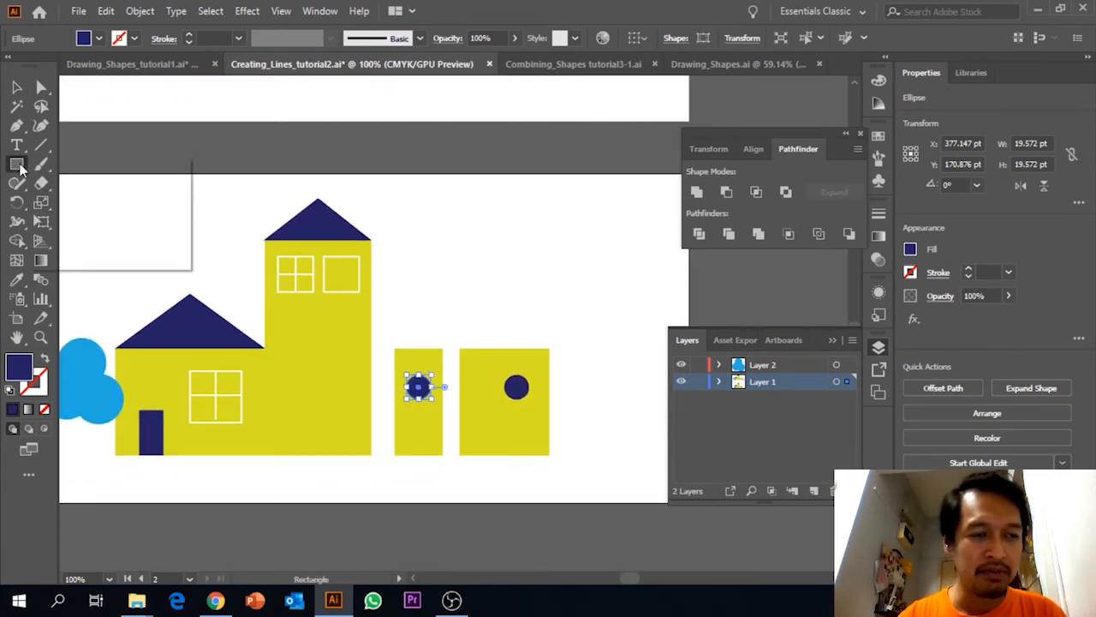
pyautogui.click(49, 200)
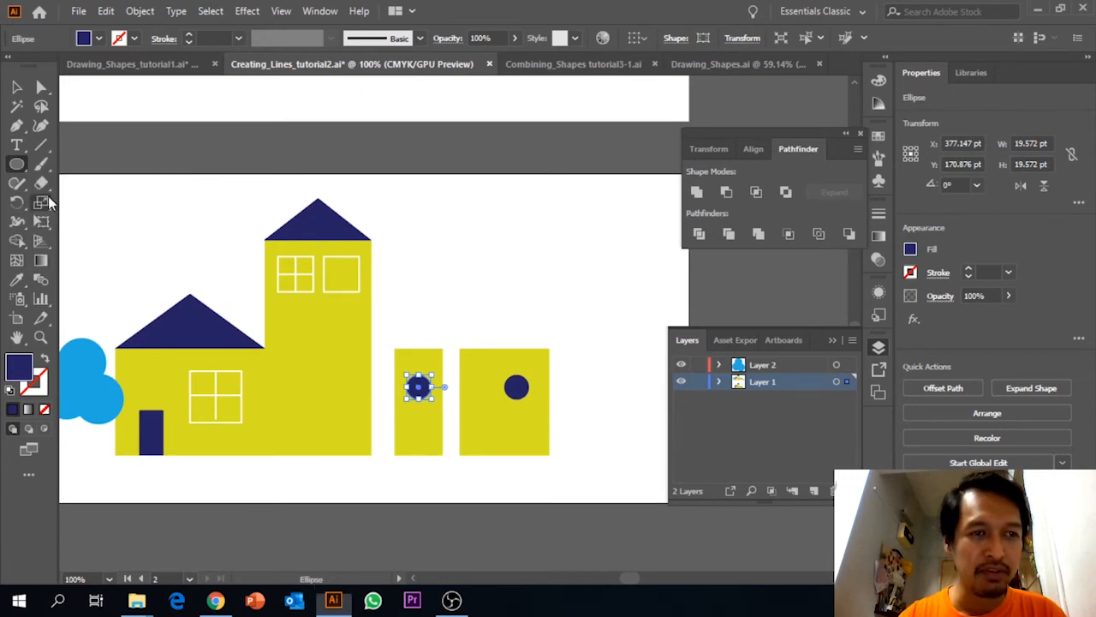
pyautogui.click(97, 39)
pyautogui.click(89, 65)
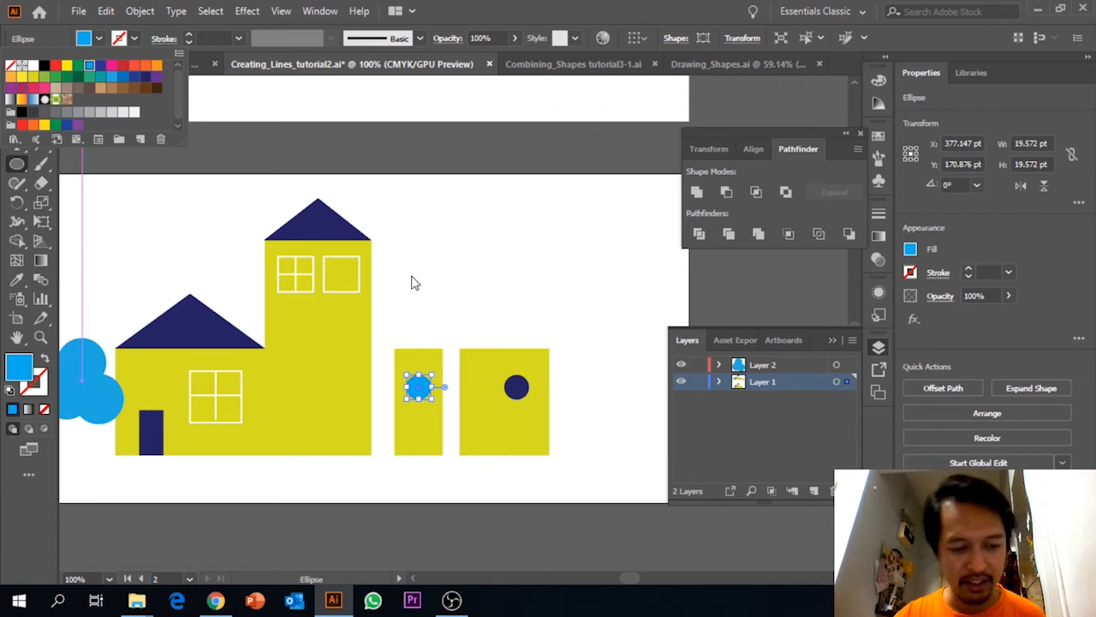
pyautogui.click(412, 276)
pyautogui.hotkey('ctrl', 'z')
# Draw a circle with light blue fill and no stroke above the narrow yellow building, matching the building's width.
pyautogui.click(17, 87)
pyautogui.click(467, 259)
pyautogui.moveTo(16, 163); pyautogui.dragTo(73, 196)
pyautogui.click(98, 38)
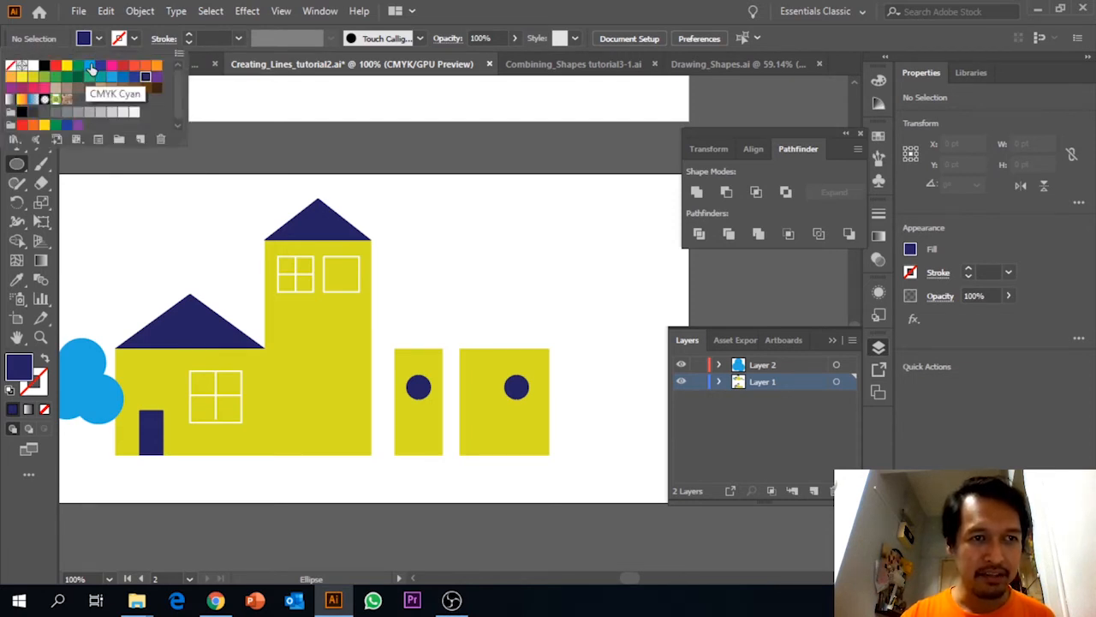
pyautogui.click(92, 69)
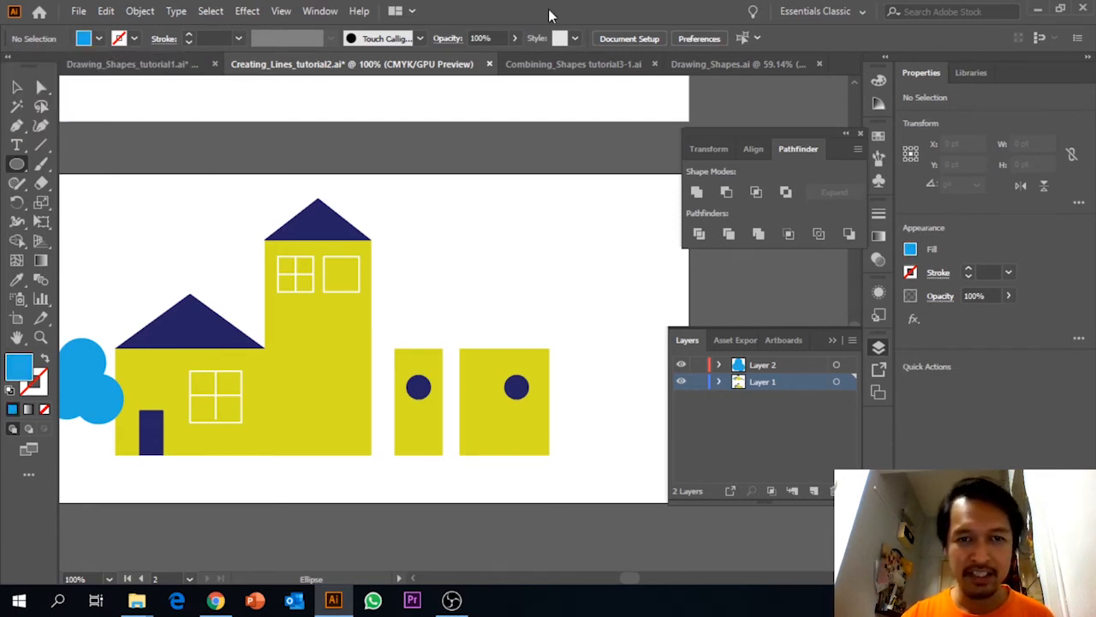
pyautogui.click(399, 288)
pyautogui.click(554, 328)
pyautogui.moveTo(395, 279); pyautogui.dragTo(443, 327)
pyautogui.press('v')
pyautogui.click(497, 283)
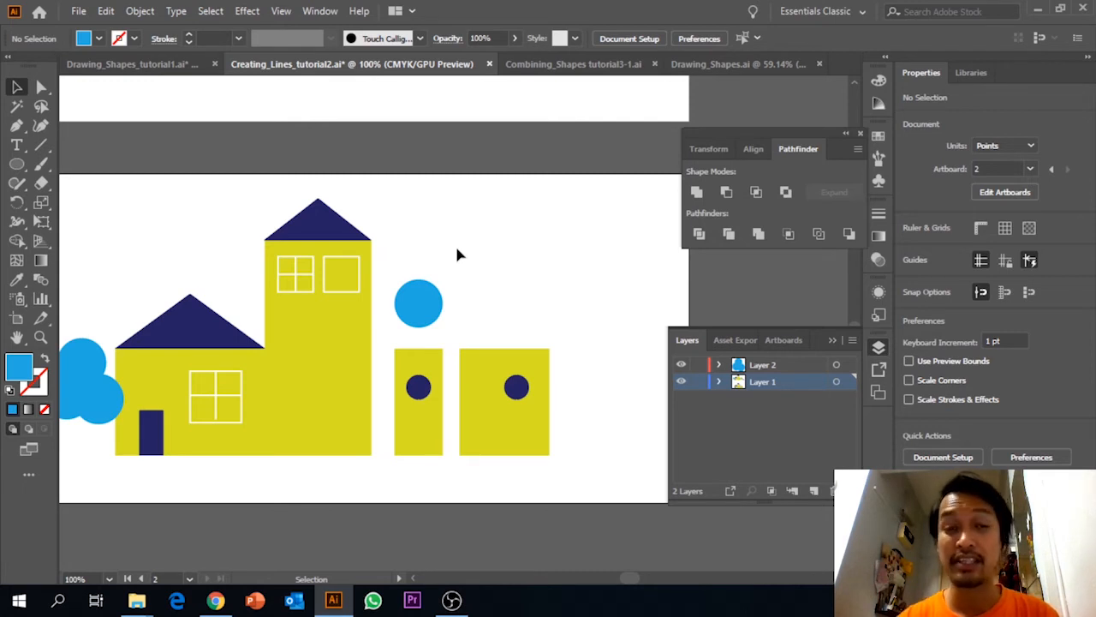
# Draw a red rectangle about 65 by 25 pt covering the lower half of the light blue circle above the narrow building.
pyautogui.click(17, 165)
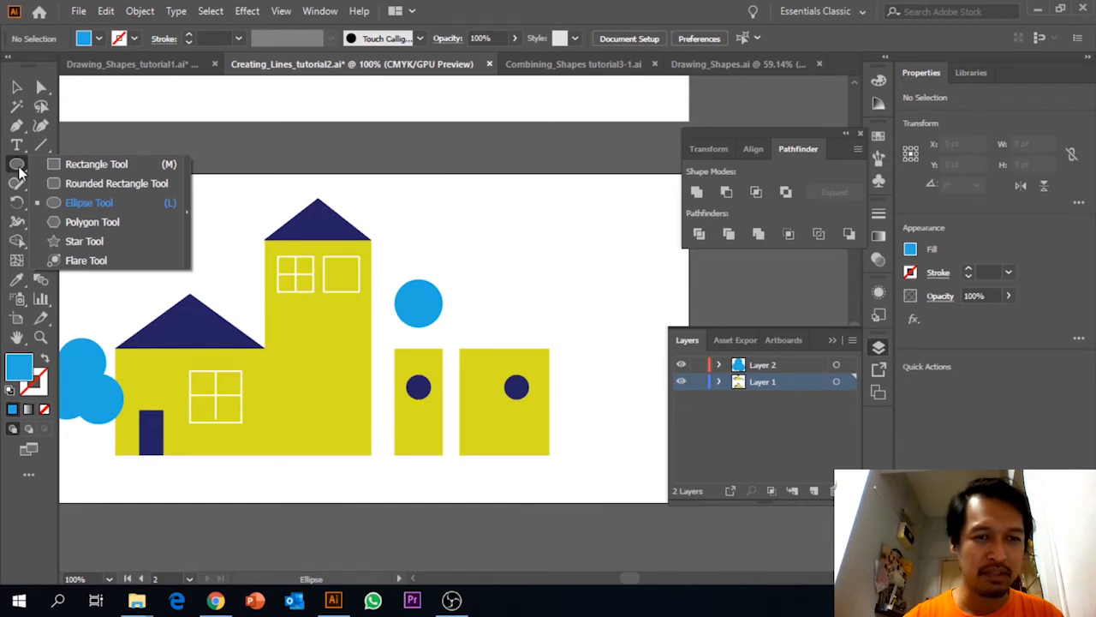
pyautogui.click(73, 166)
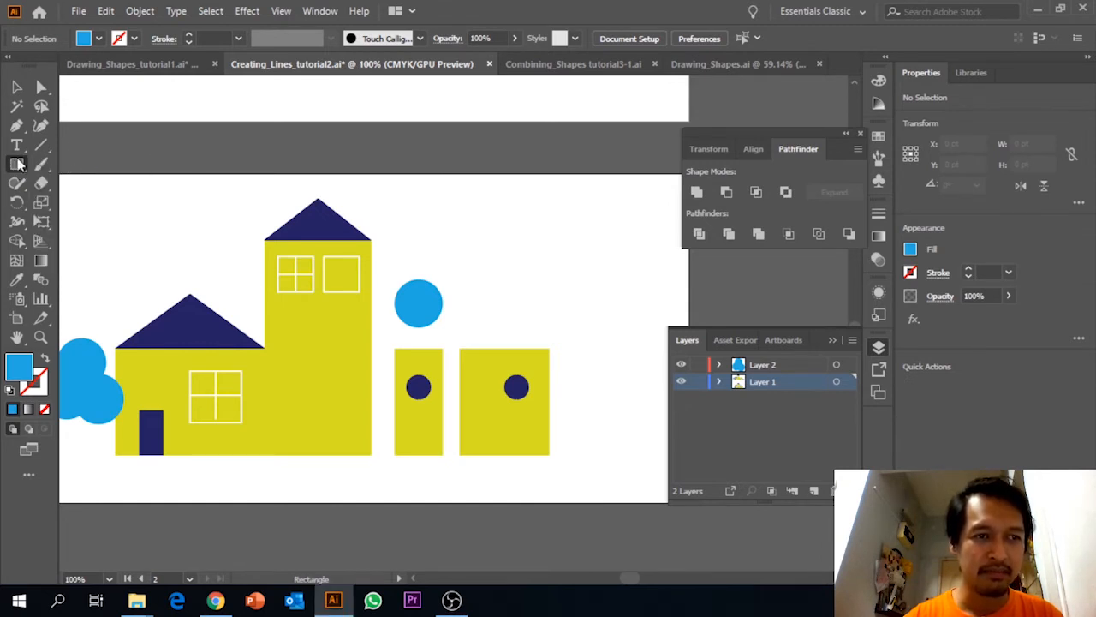
pyautogui.click(83, 39)
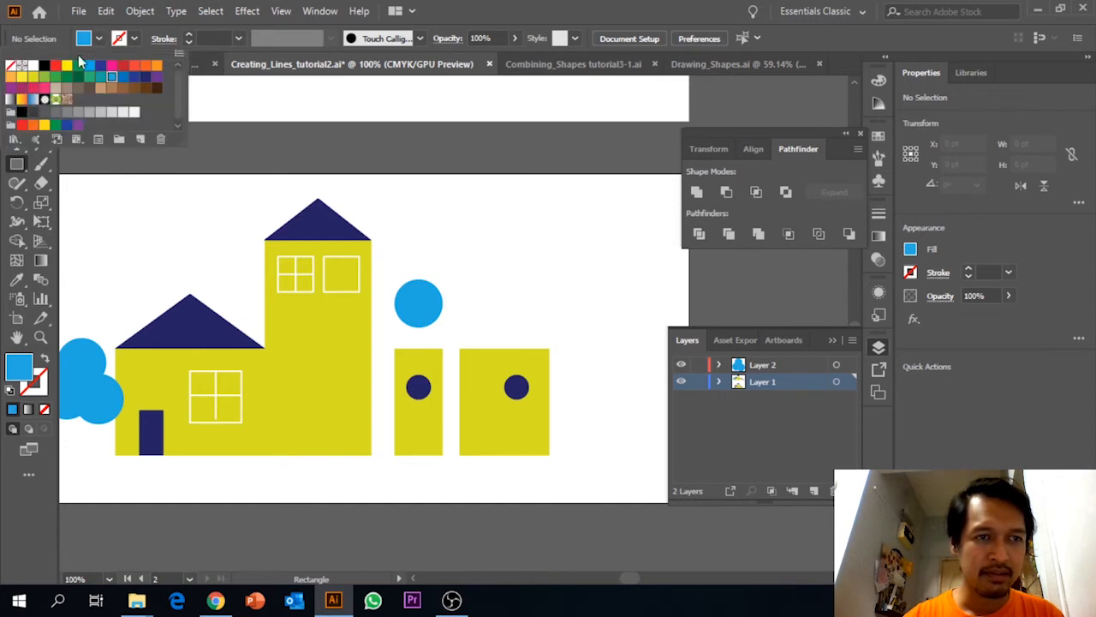
pyautogui.click(122, 66)
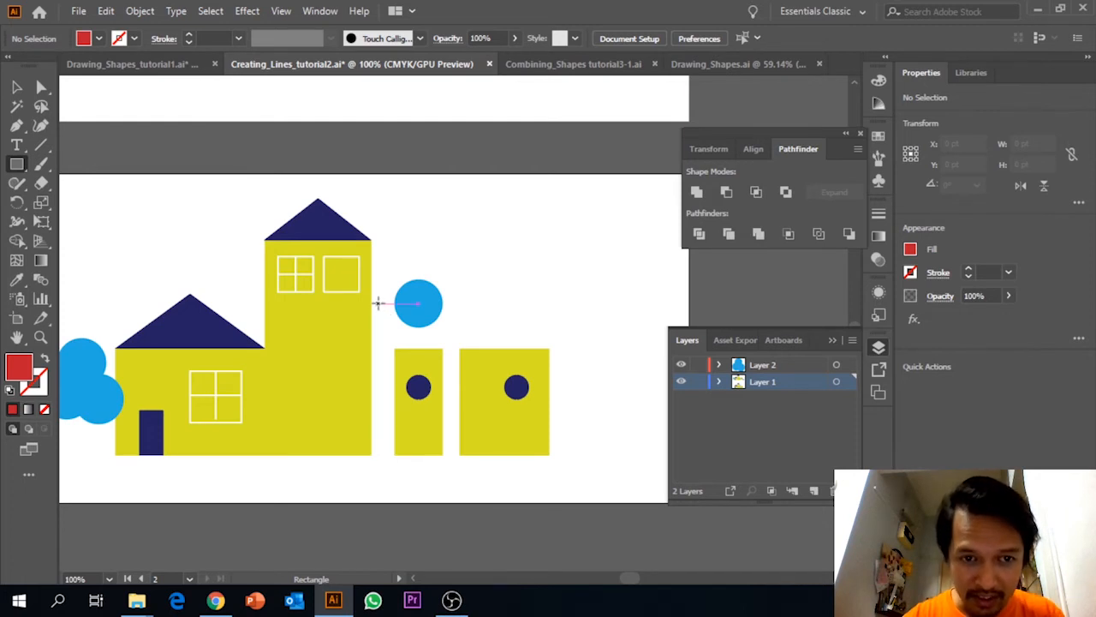
pyautogui.moveTo(378, 303); pyautogui.dragTo(463, 333)
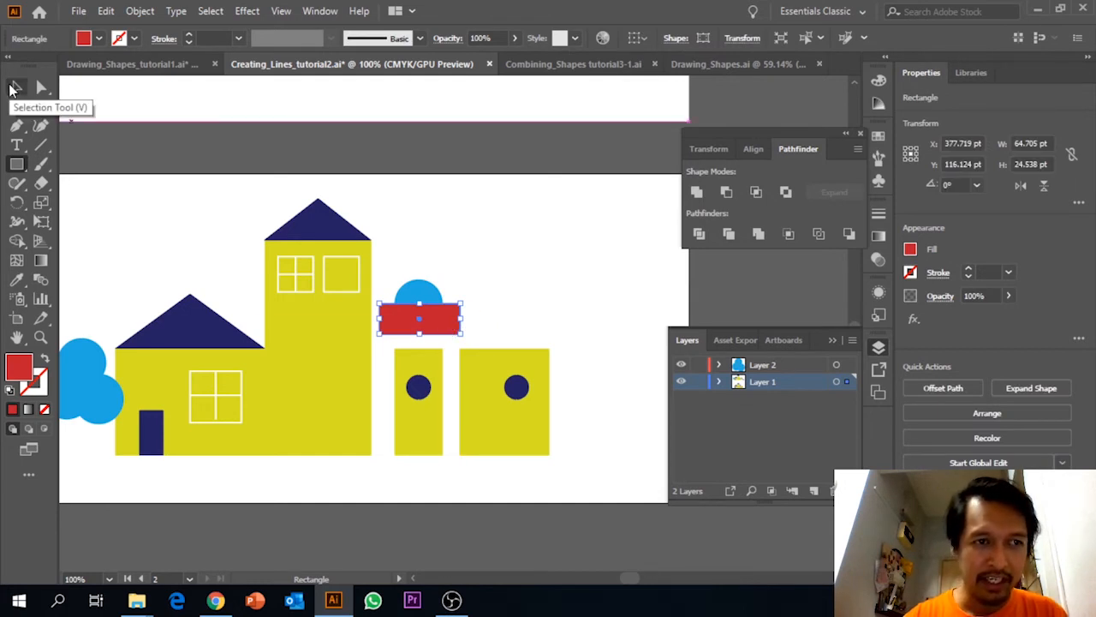
# Cut the red rectangle from the small blue circle with Minus Front and place the half circle as a roof on the narrow building.
pyautogui.click(15, 87)
pyautogui.click(477, 295)
pyautogui.moveTo(408, 250); pyautogui.dragTo(434, 315)
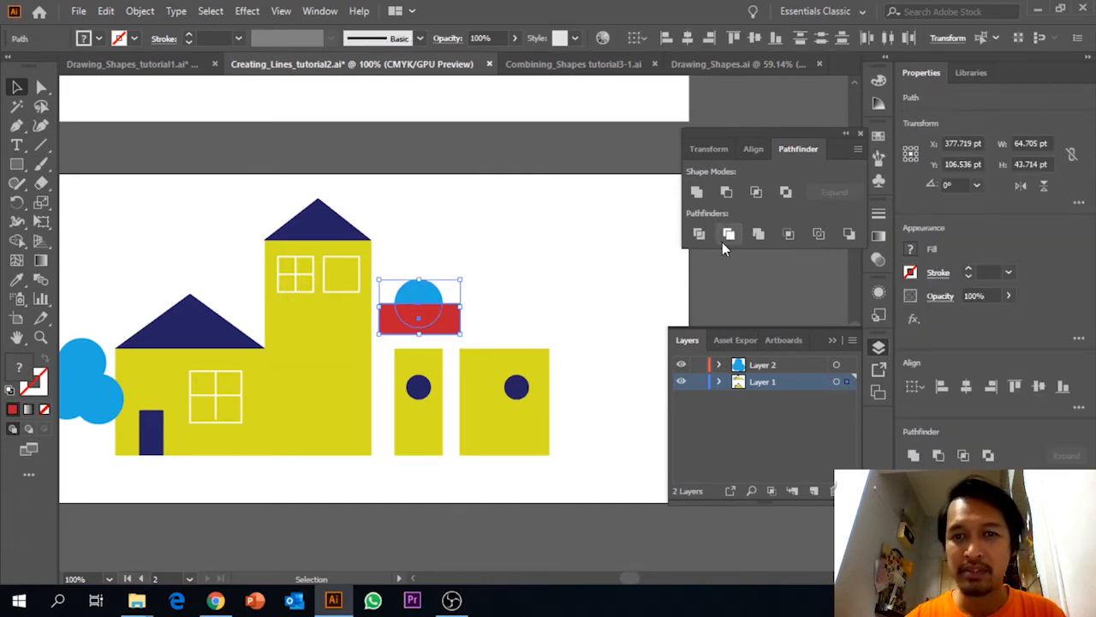
pyautogui.click(726, 195)
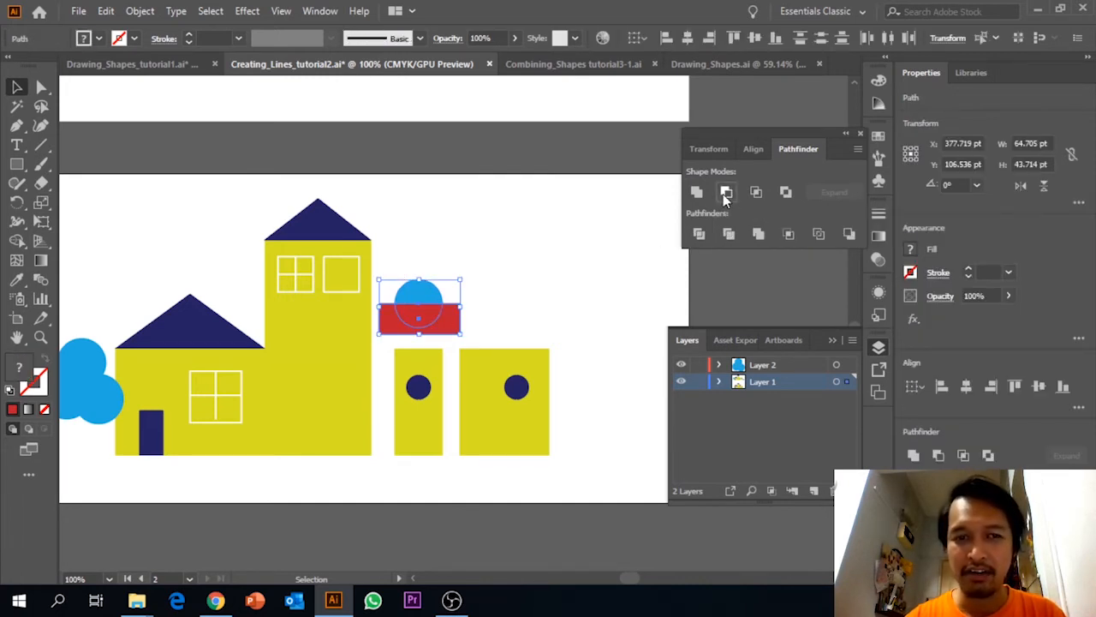
pyautogui.click(578, 282)
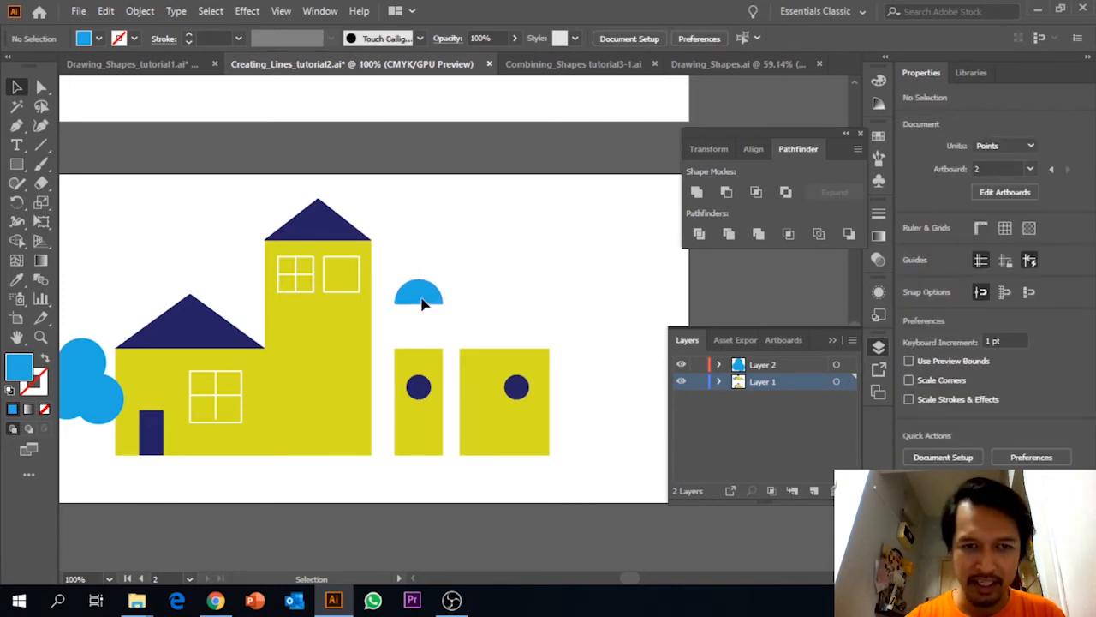
pyautogui.moveTo(421, 302); pyautogui.dragTo(423, 349)
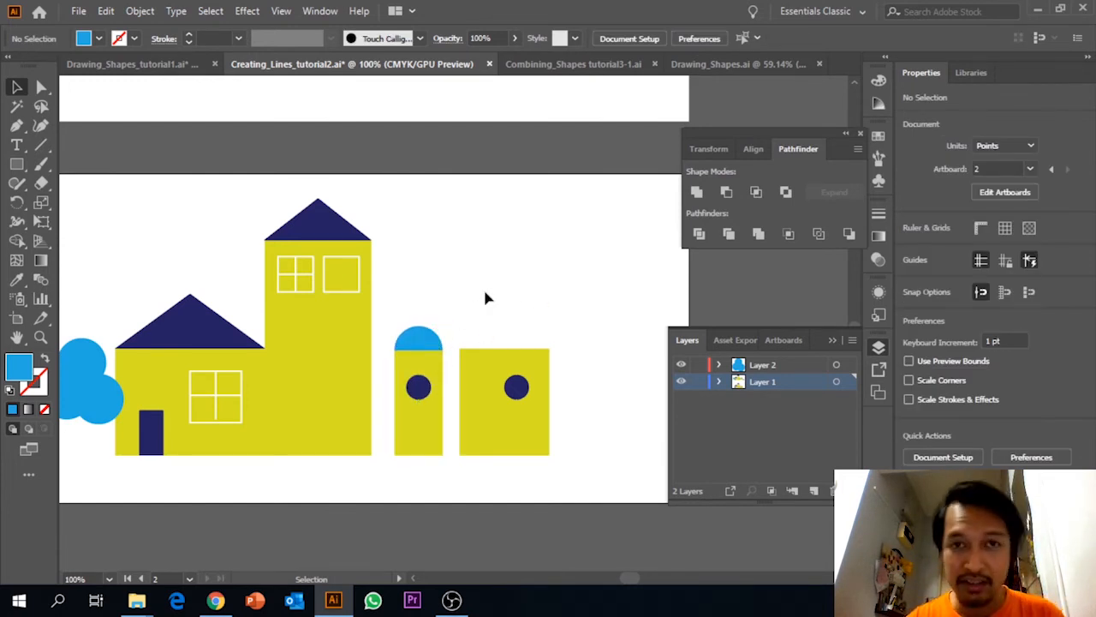
pyautogui.click(409, 344)
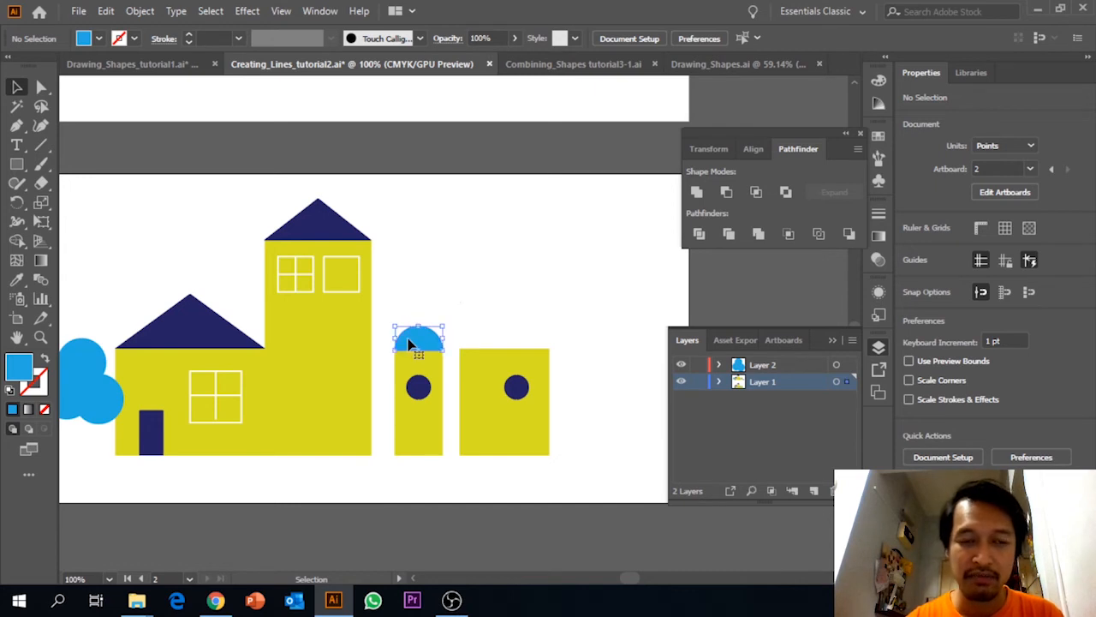
pyautogui.click(460, 291)
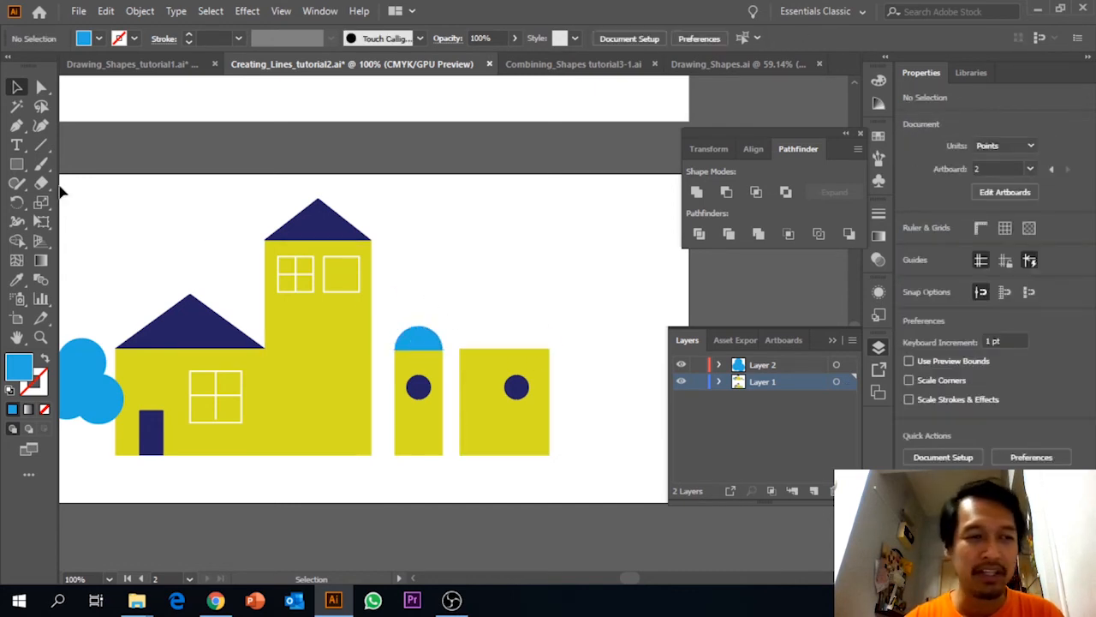
# Draw a larger light blue circle above the wide yellow building, matching the building's width.
pyautogui.click(16, 164)
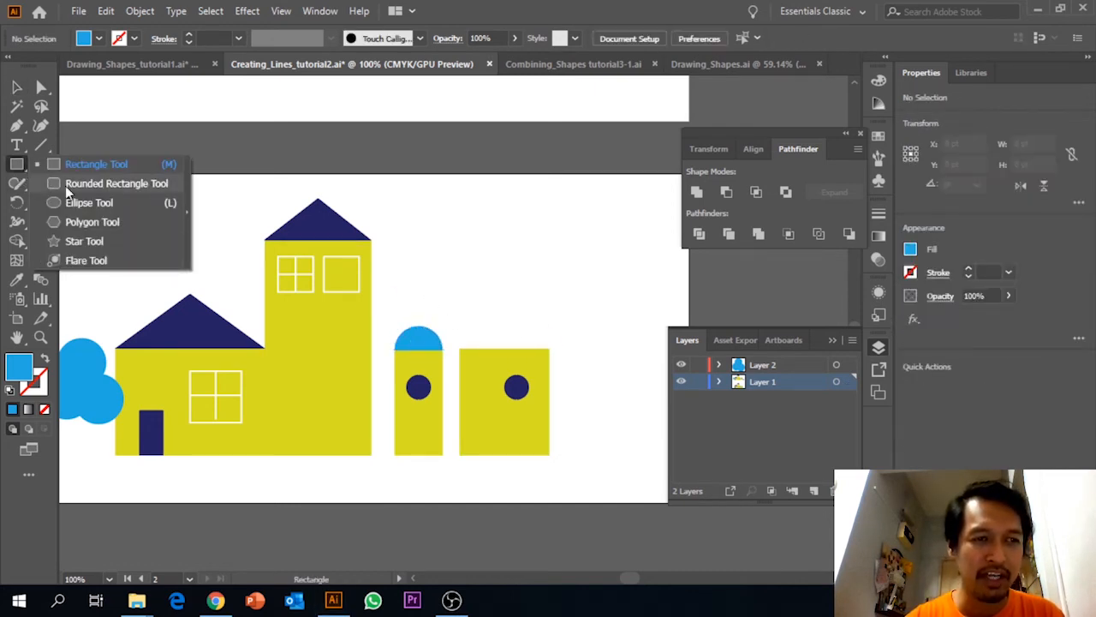
pyautogui.click(69, 200)
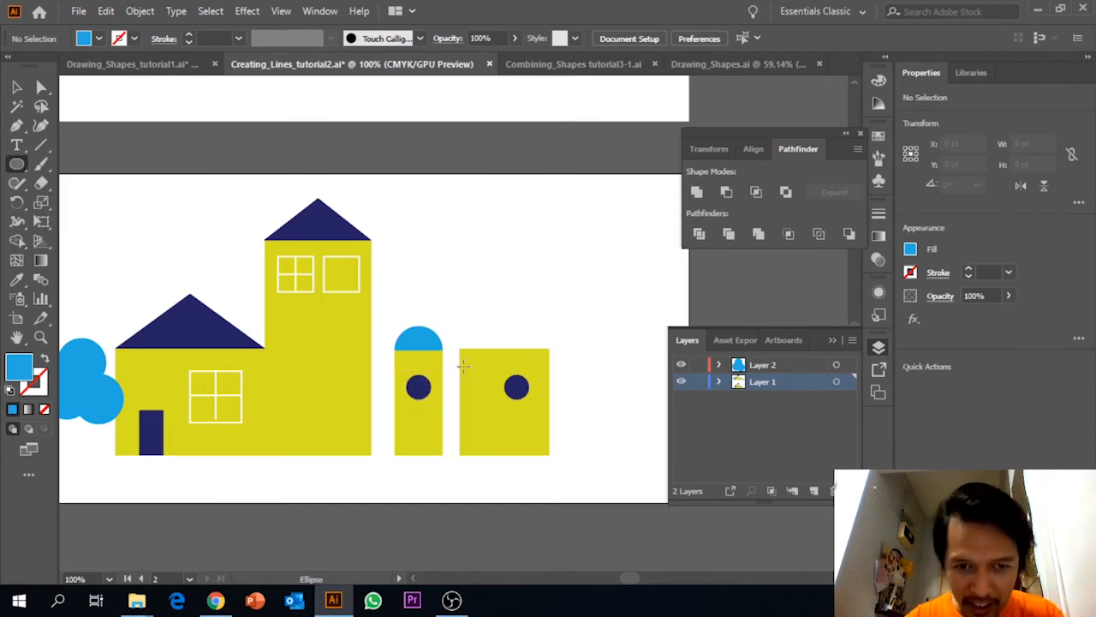
pyautogui.moveTo(458, 366); pyautogui.dragTo(552, 267)
pyautogui.press('v')
pyautogui.click(595, 268)
pyautogui.click(590, 282)
# Draw a red rectangle about 84 by 41 pt covering the lower half of the large blue circle.
pyautogui.moveTo(21, 169); pyautogui.dragTo(67, 163)
pyautogui.click(94, 44)
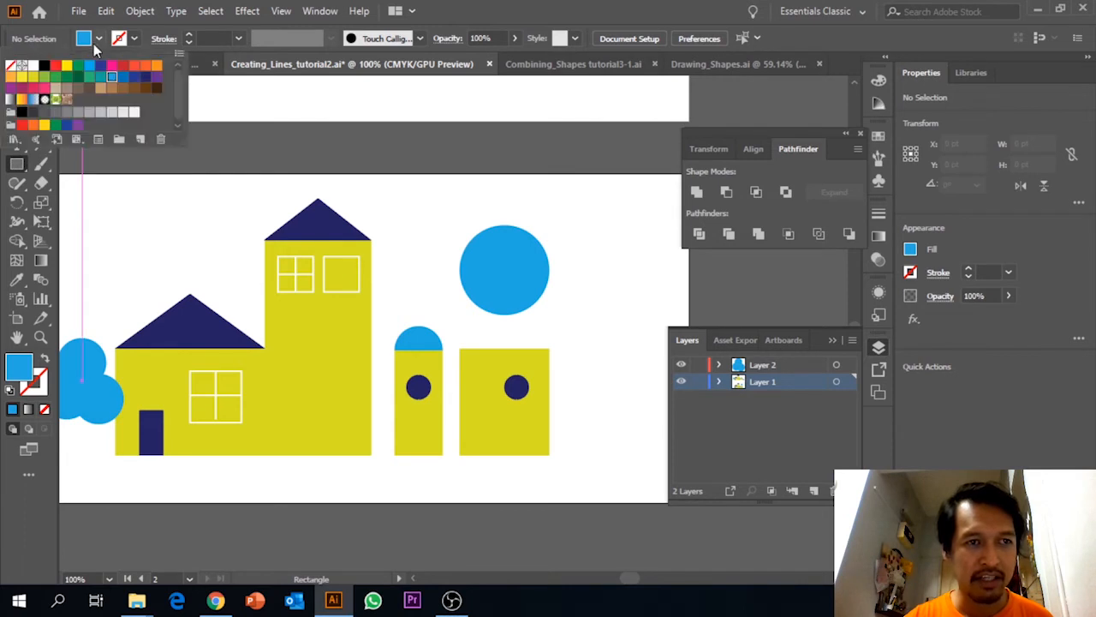
pyautogui.click(55, 65)
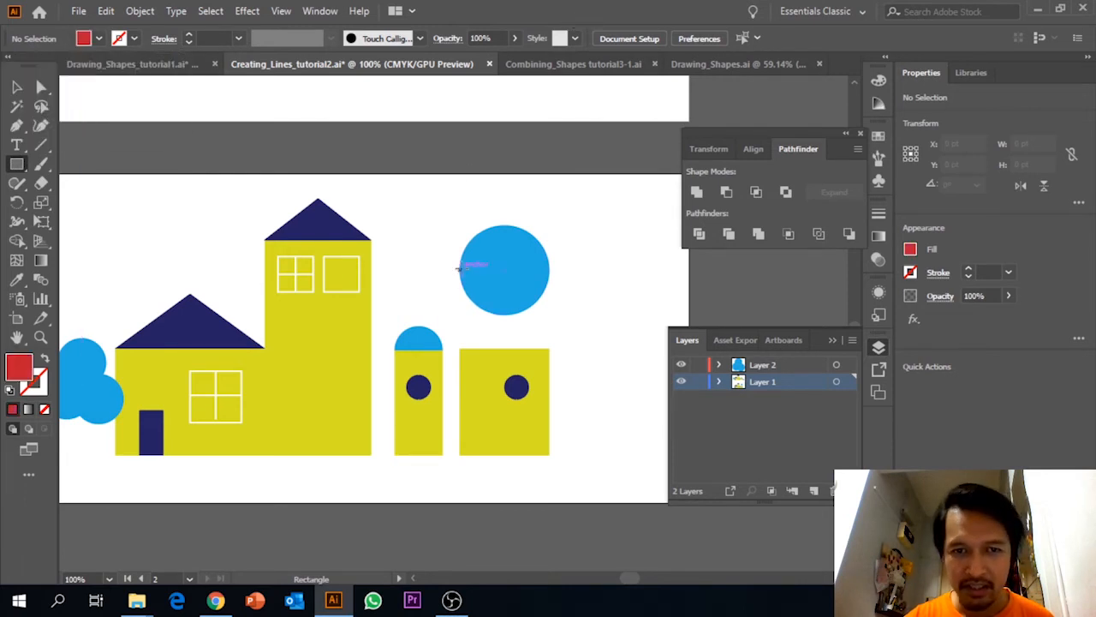
pyautogui.moveTo(451, 268); pyautogui.dragTo(561, 320)
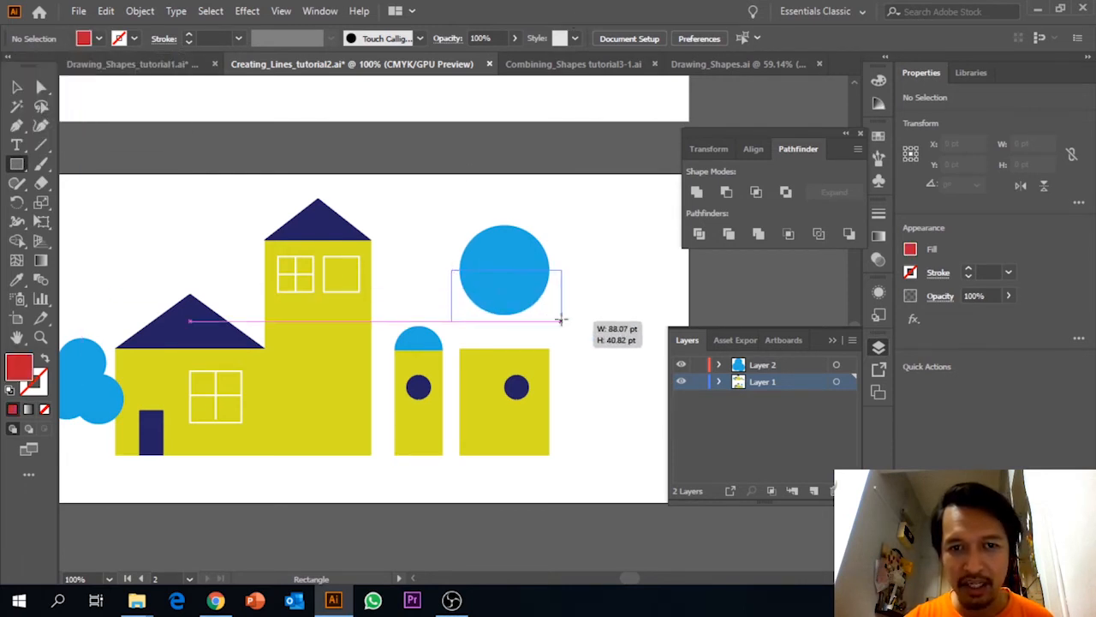
pyautogui.moveTo(561, 321); pyautogui.dragTo(556, 320)
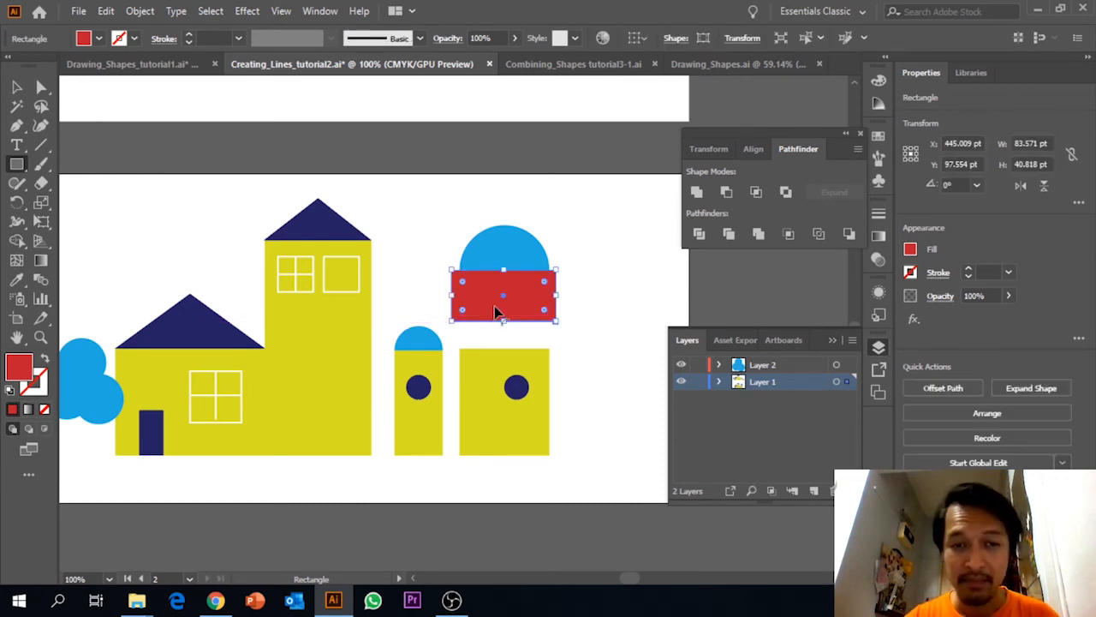
# Cut the red rectangle from the large blue circle with Minus Front and place the half circle as a roof on the wide building.
pyautogui.click(15, 88)
pyautogui.moveTo(435, 222); pyautogui.dragTo(518, 300)
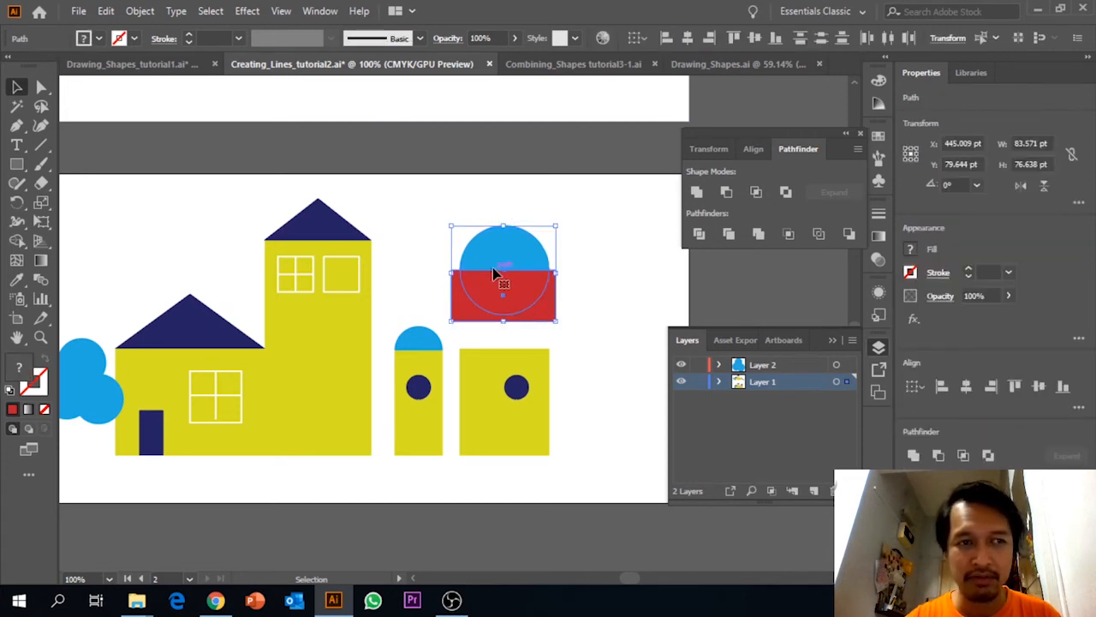
pyautogui.click(727, 192)
pyautogui.click(586, 244)
pyautogui.moveTo(514, 255); pyautogui.dragTo(512, 324)
pyautogui.click(574, 310)
# Draw three horizontal lines about 72 pt long across the wide building below its round window, with a white 1 pt stroke and no fill.
pyautogui.scroll(3, 574, 314)
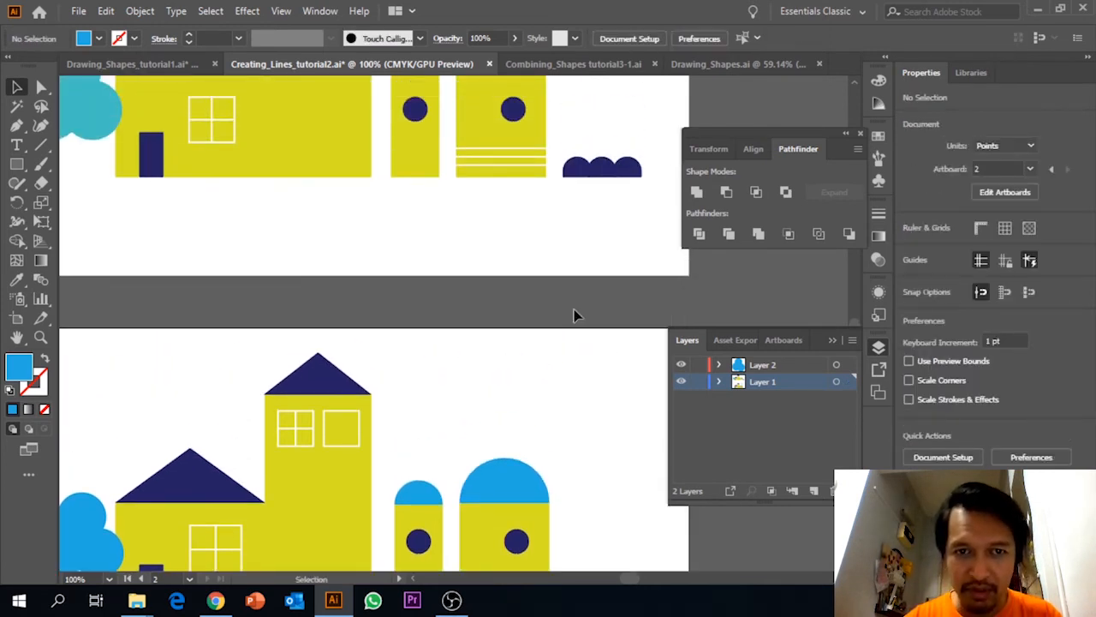
pyautogui.scroll(-2, 509, 197)
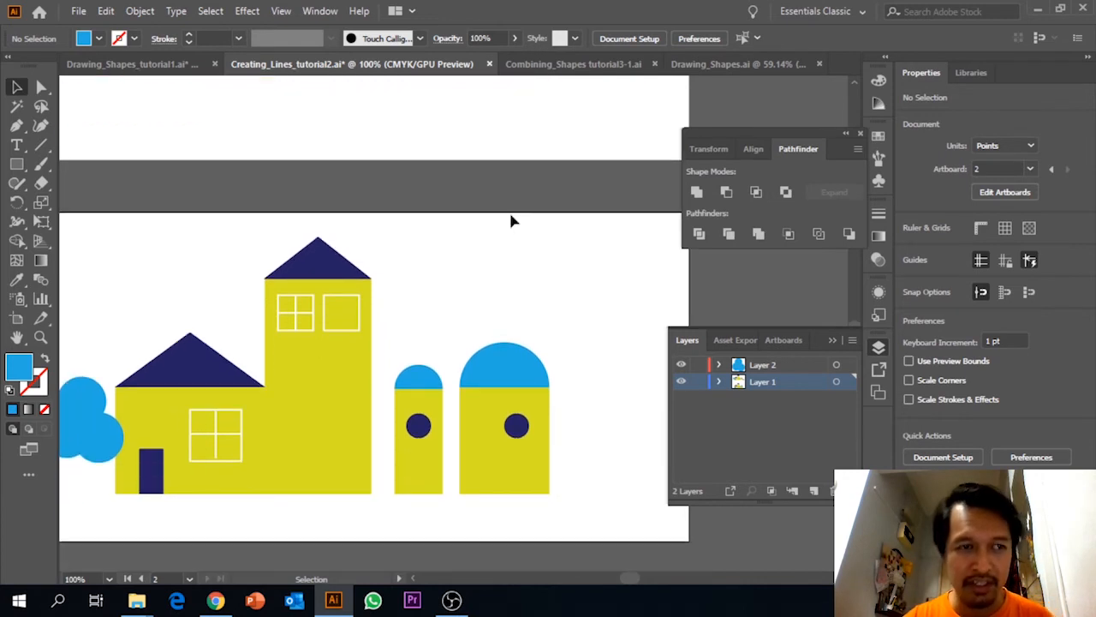
pyautogui.click(41, 146)
pyautogui.click(131, 40)
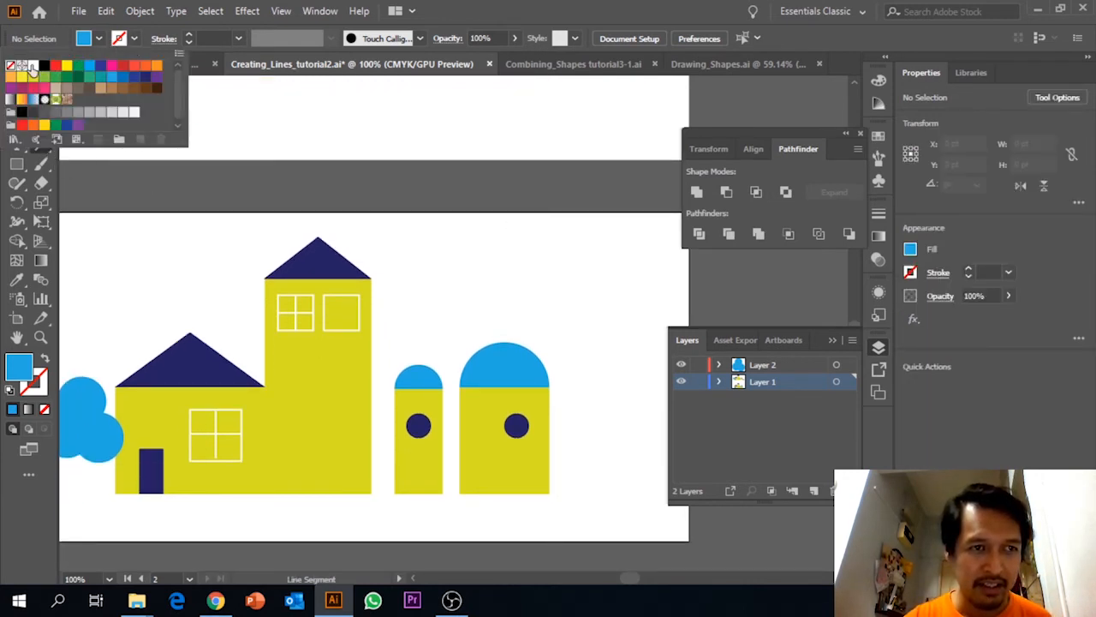
pyautogui.click(33, 66)
pyautogui.click(452, 7)
pyautogui.click(89, 43)
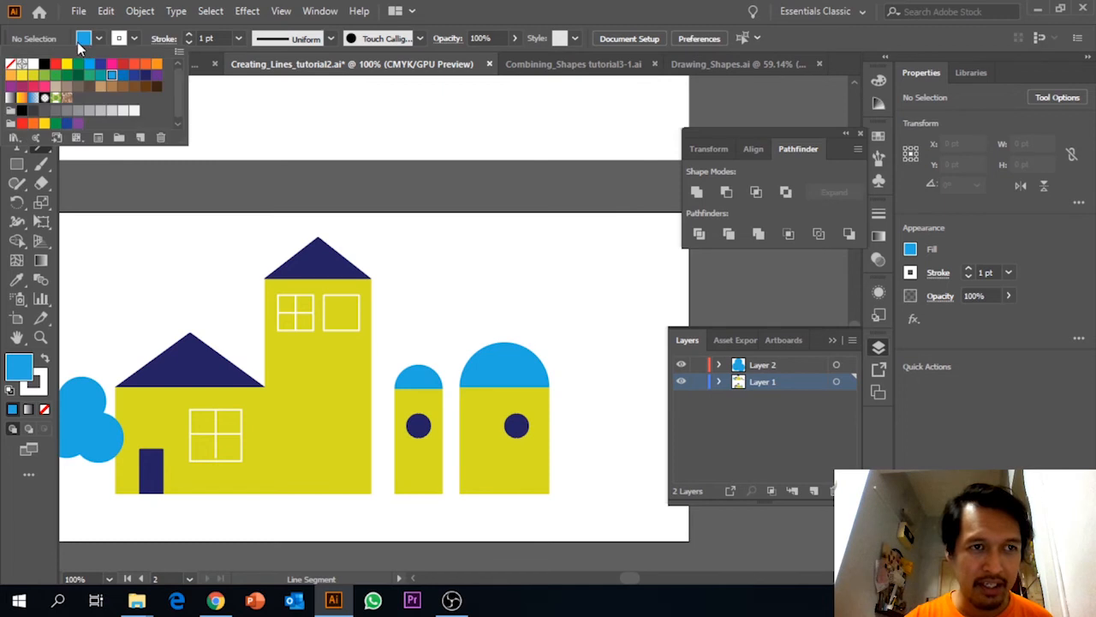
pyautogui.click(15, 64)
pyautogui.click(538, 16)
pyautogui.scroll(-2, 531, 158)
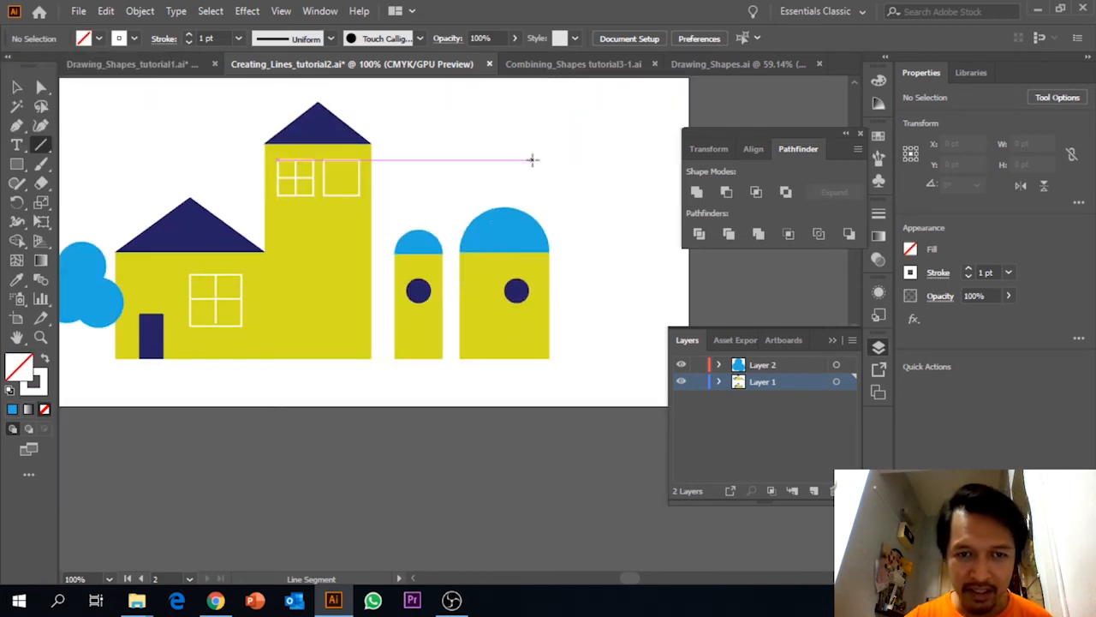
pyautogui.moveTo(461, 318); pyautogui.dragTo(549, 319)
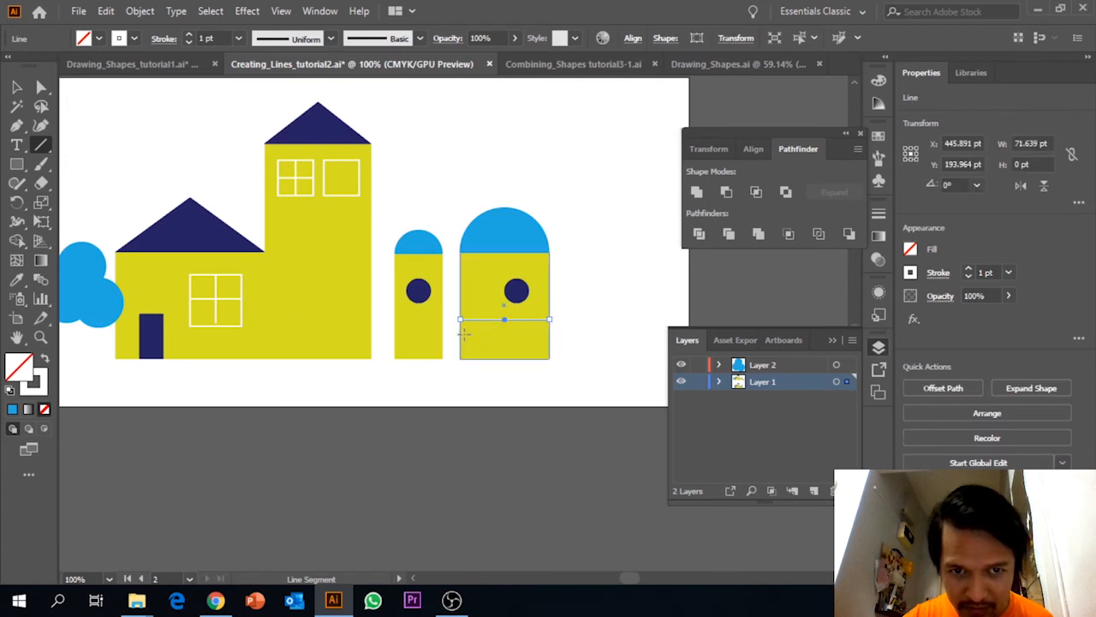
pyautogui.moveTo(461, 334); pyautogui.dragTo(549, 335)
pyautogui.moveTo(460, 326); pyautogui.dragTo(548, 326)
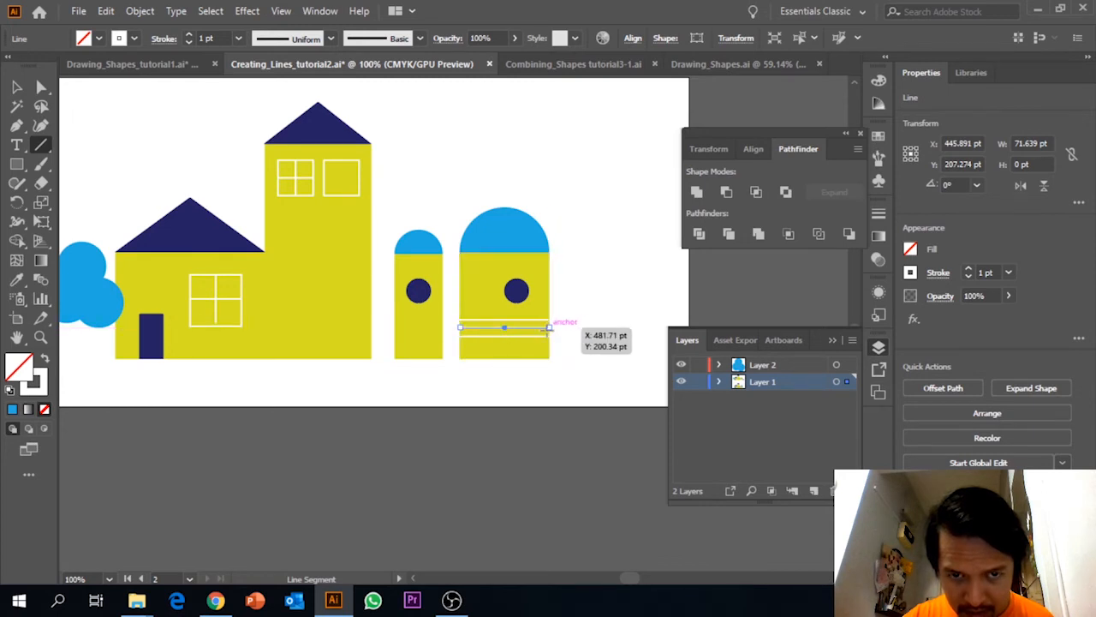
pyautogui.click(16, 87)
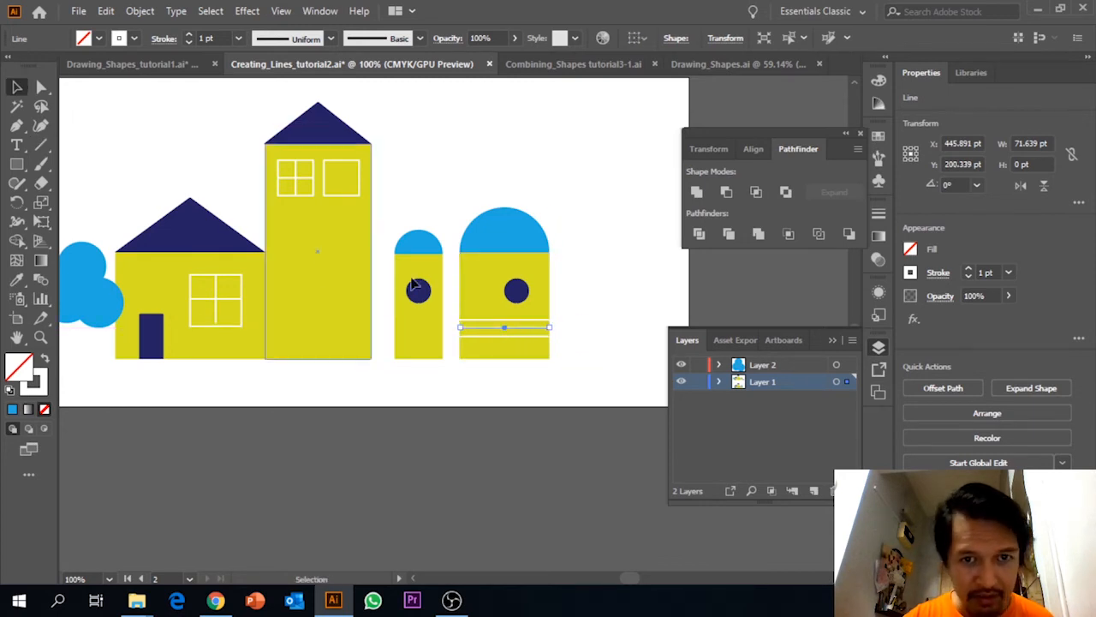
pyautogui.click(591, 267)
# Draw a circle about 28 pt in diameter beside the base of the wide building for the bush on the second artboard.
pyautogui.scroll(3, 591, 268)
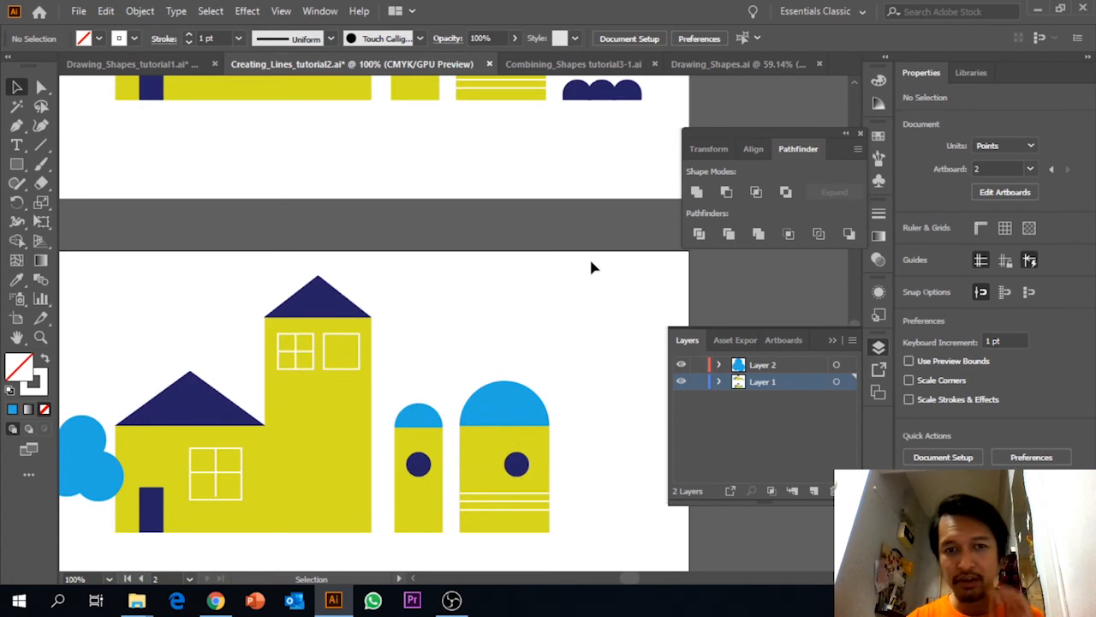
pyautogui.scroll(-2, 589, 269)
pyautogui.scroll(1, 590, 269)
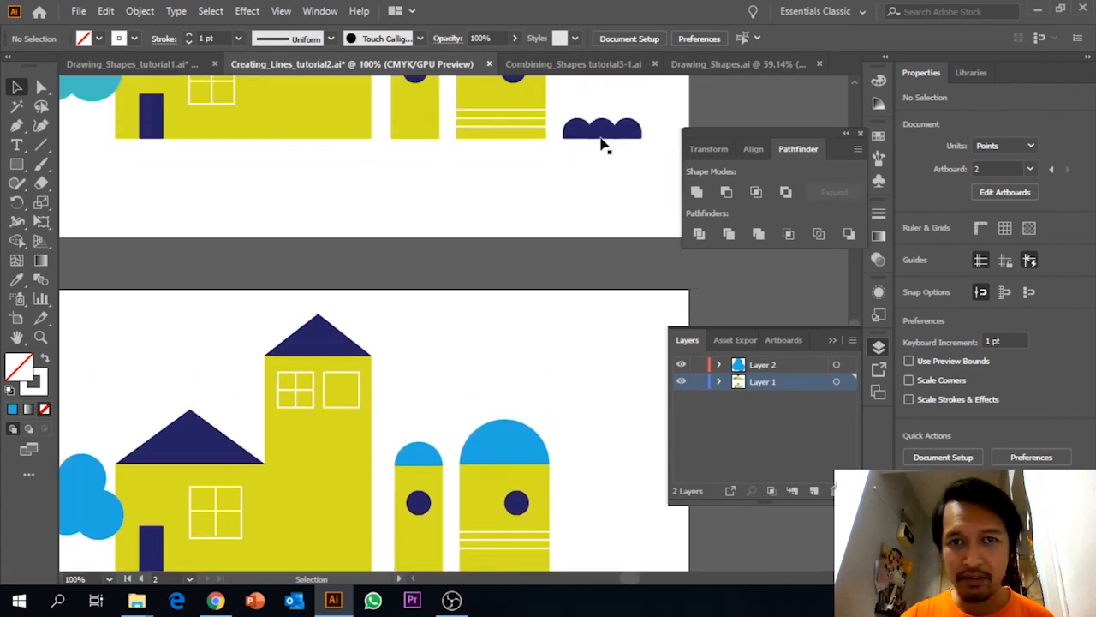
pyautogui.moveTo(614, 265); pyautogui.dragTo(505, 157)
pyautogui.moveTo(526, 318); pyautogui.dragTo(516, 213)
pyautogui.click(14, 166)
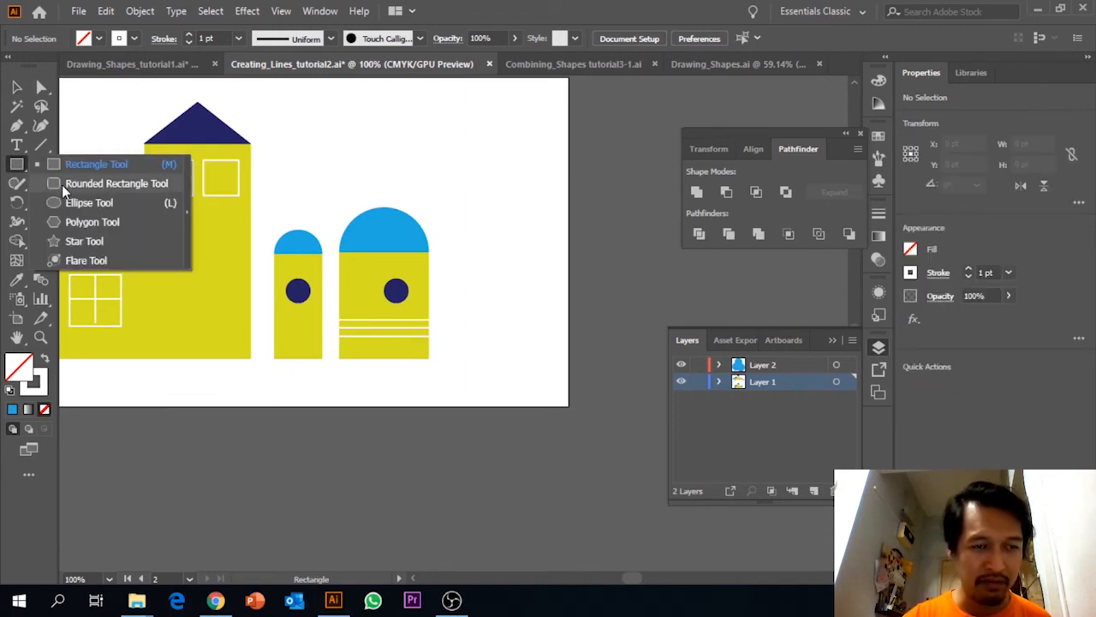
pyautogui.click(89, 202)
pyautogui.moveTo(460, 321); pyautogui.dragTo(497, 356)
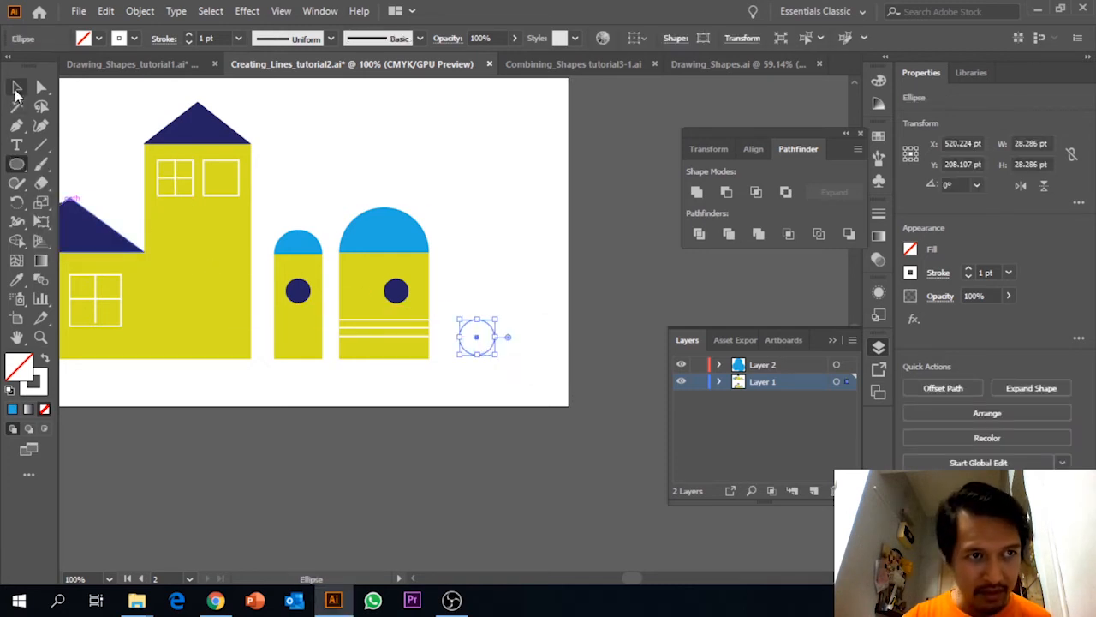
# Fill the bush circle with blue and lower it until its centre sits near the buildings' baseline.
pyautogui.click(15, 89)
pyautogui.click(100, 37)
pyautogui.click(100, 65)
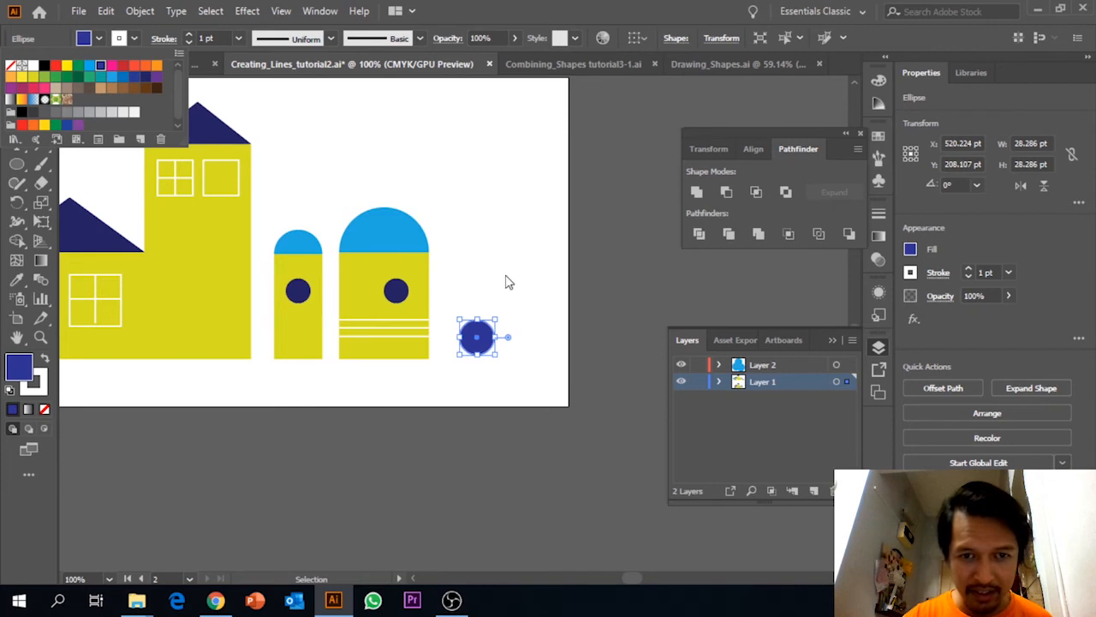
pyautogui.click(505, 283)
pyautogui.moveTo(476, 337); pyautogui.dragTo(477, 354)
pyautogui.click(515, 283)
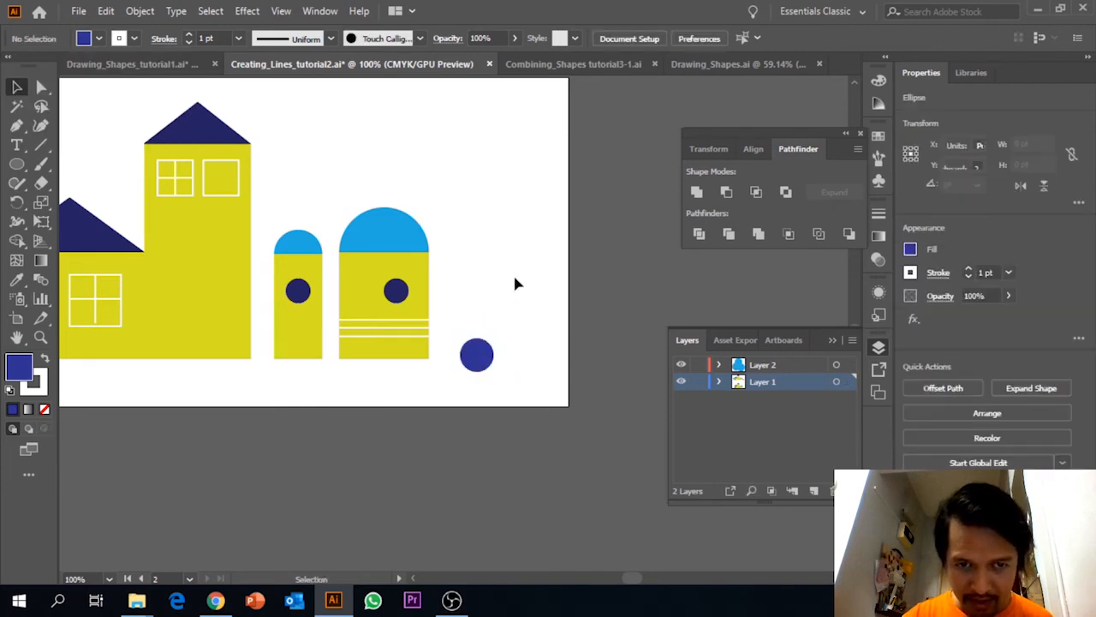
# Draw a red rectangle about 50 by 16 pt over the lower half of the blue bush circle.
pyautogui.click(17, 164)
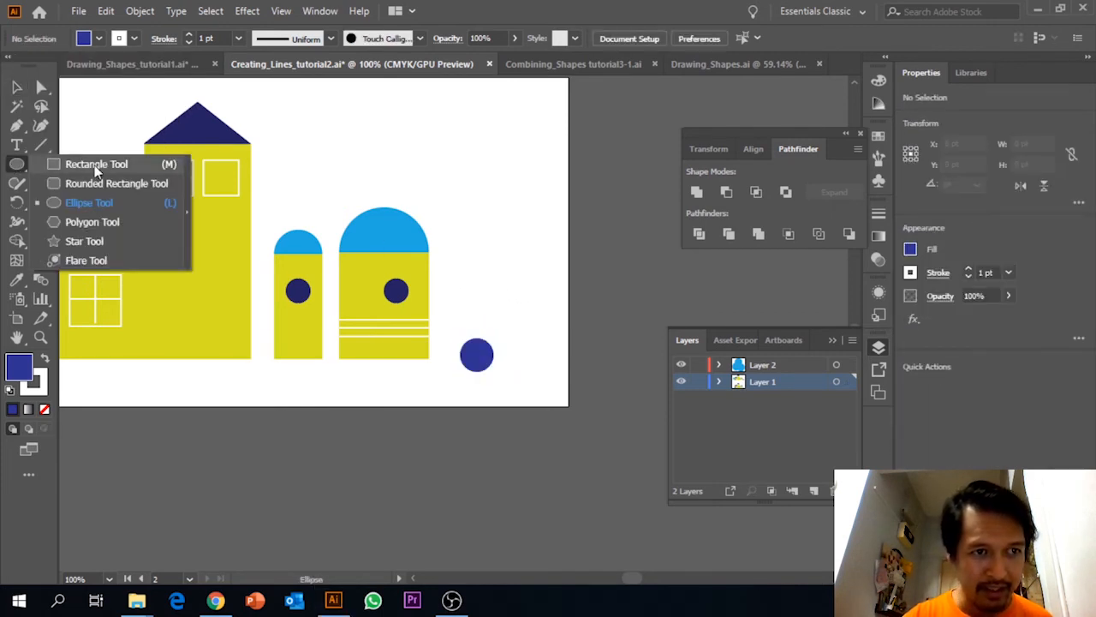
pyautogui.click(96, 164)
pyautogui.click(99, 38)
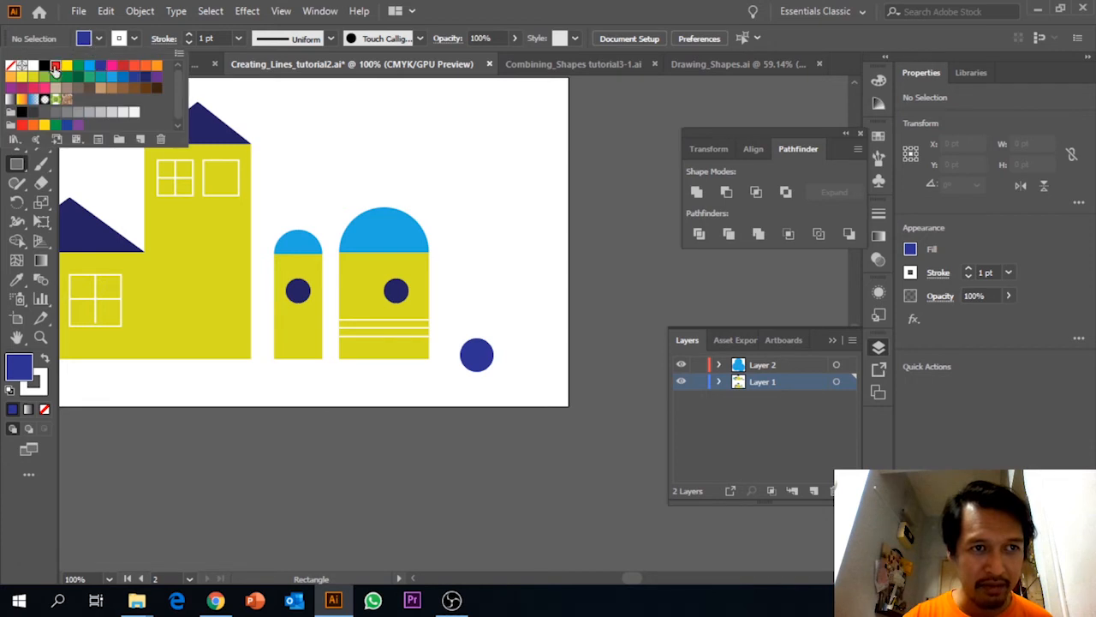
pyautogui.click(54, 65)
pyautogui.moveTo(449, 360); pyautogui.dragTo(511, 379)
pyautogui.press('v')
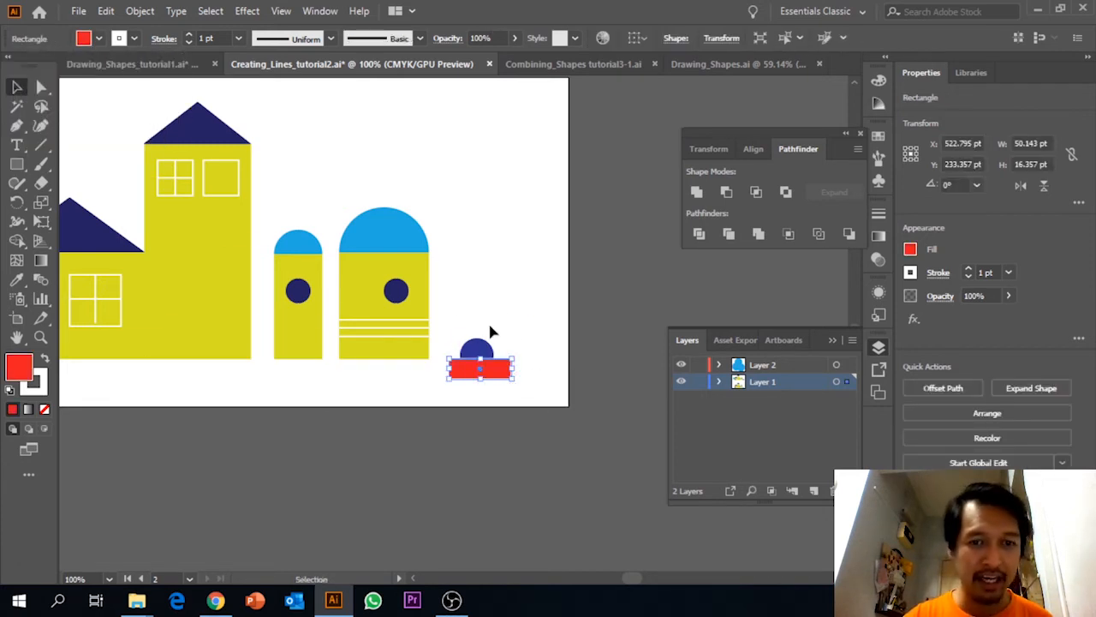
# Cut the red rectangle from the bush circle with Minus Front to leave a half circle.
pyautogui.click(444, 298)
pyautogui.moveTo(445, 297); pyautogui.dragTo(515, 386)
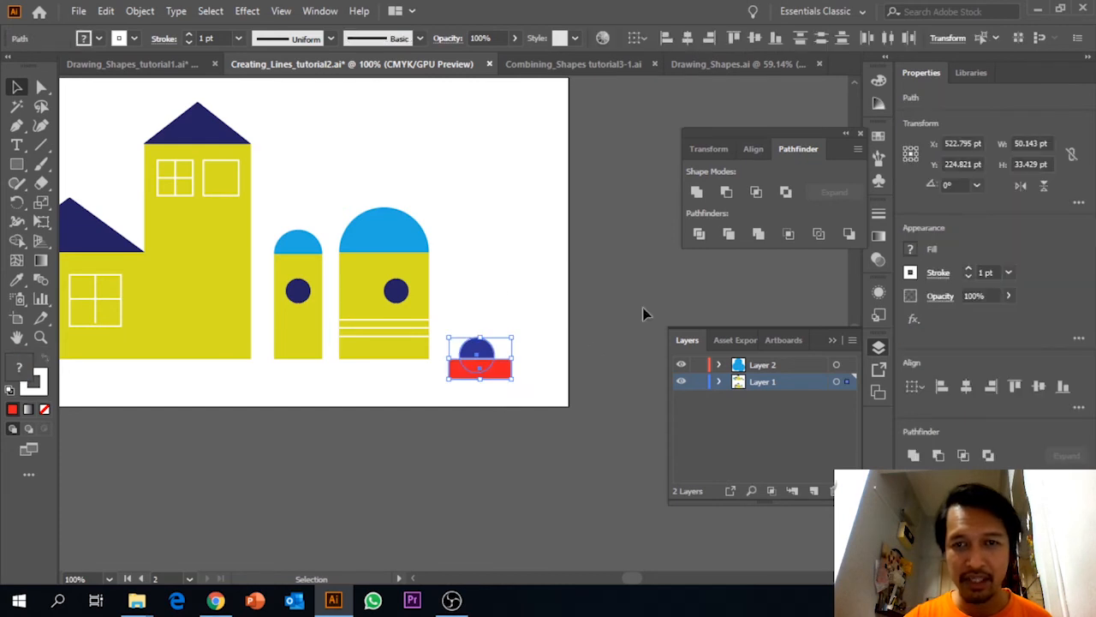
pyautogui.click(726, 192)
pyautogui.click(496, 399)
pyautogui.press('a')
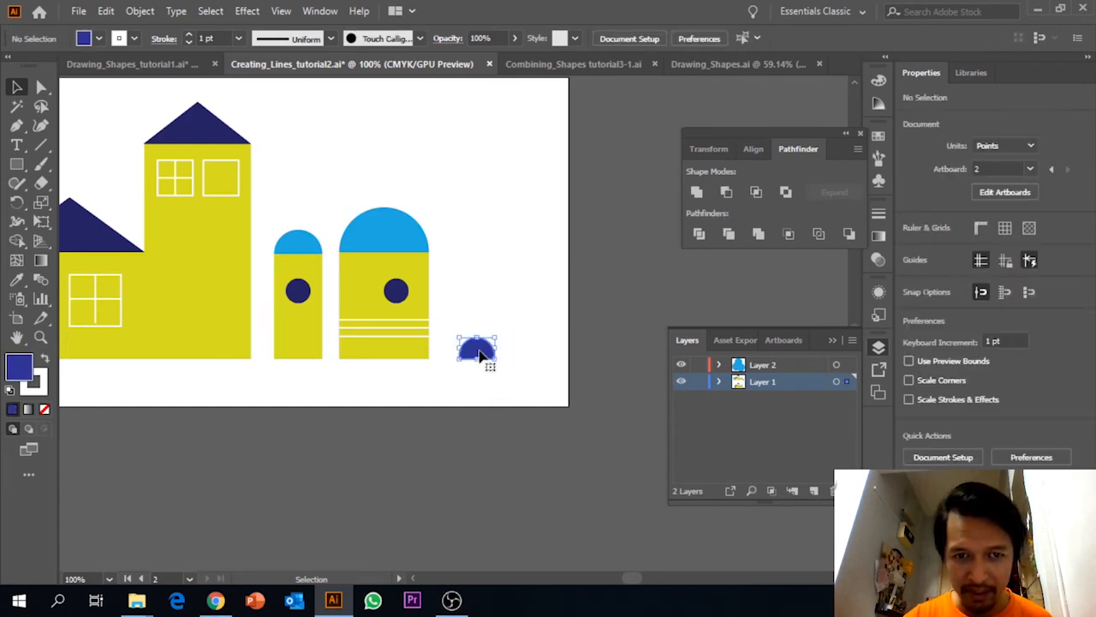
# Duplicate the bush half circle and place the copy on the same baseline, overlapping the original's right side.
pyautogui.click(482, 356)
pyautogui.hotkey('ctrl', 'c')
pyautogui.hotkey('ctrl', 'v')
pyautogui.click(549, 371)
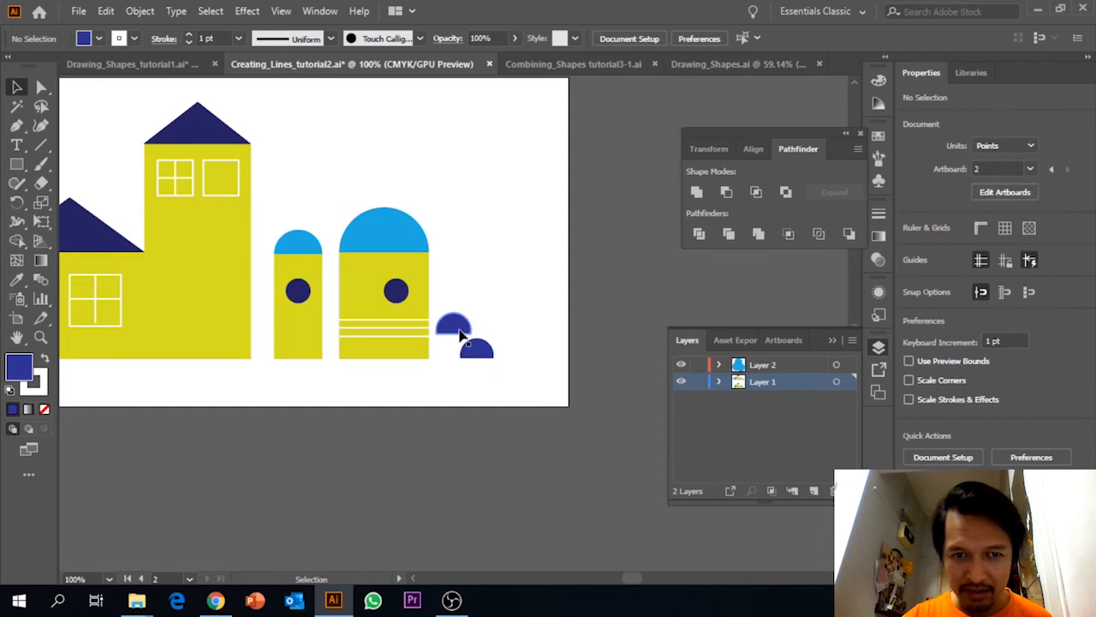
pyautogui.moveTo(460, 329); pyautogui.dragTo(506, 348)
pyautogui.click(519, 328)
pyautogui.click(510, 348)
# Remove the stroke from both bush half circles.
pyautogui.moveTo(450, 315); pyautogui.dragTo(506, 366)
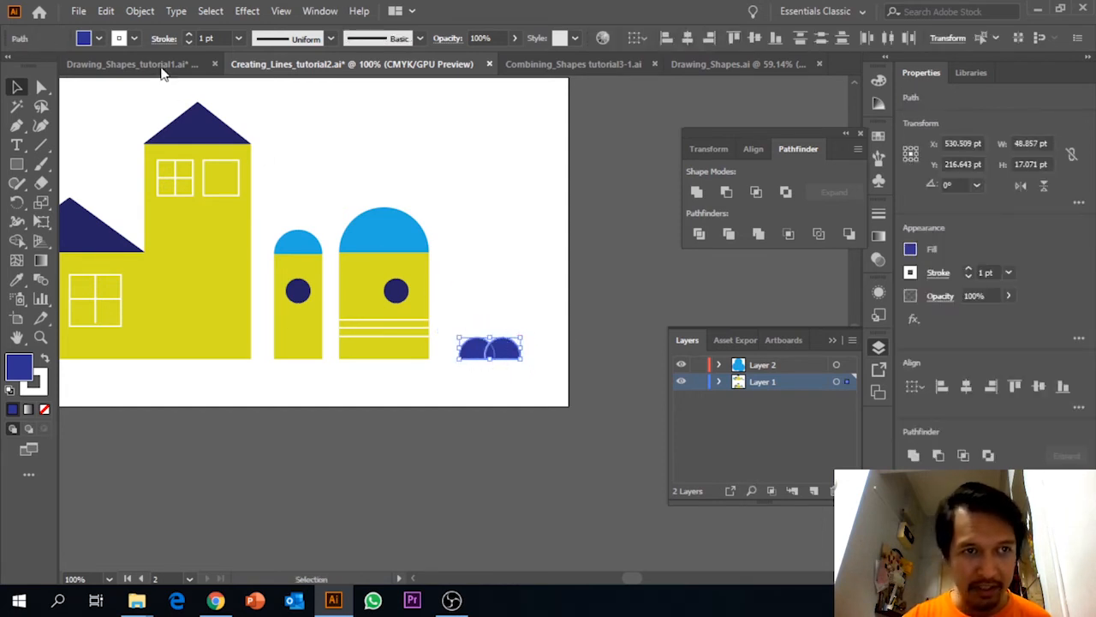
pyautogui.click(132, 38)
pyautogui.click(11, 65)
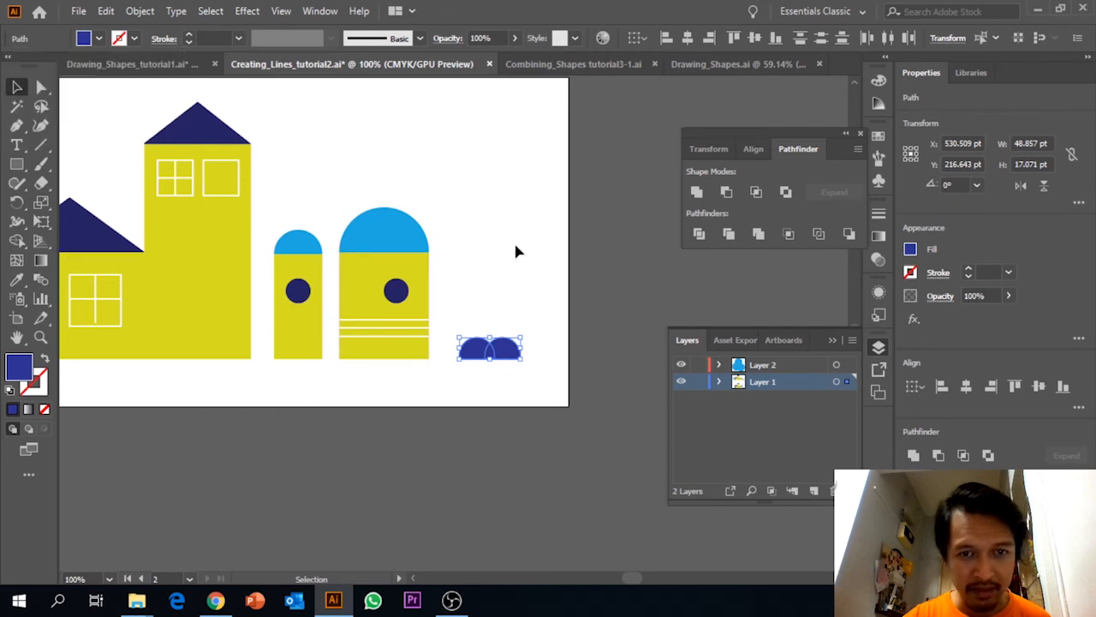
# Add a third copy of the half circle on the baseline, overlapping to the right, for a bush about 63 pt wide.
pyautogui.click(510, 361)
pyautogui.click(506, 347)
pyautogui.hotkey('ctrl', 'c')
pyautogui.hotkey('ctrl', 'v')
pyautogui.moveTo(470, 332); pyautogui.dragTo(524, 346)
pyautogui.click(580, 362)
pyautogui.press('a')
pyautogui.moveTo(435, 315); pyautogui.dragTo(543, 369)
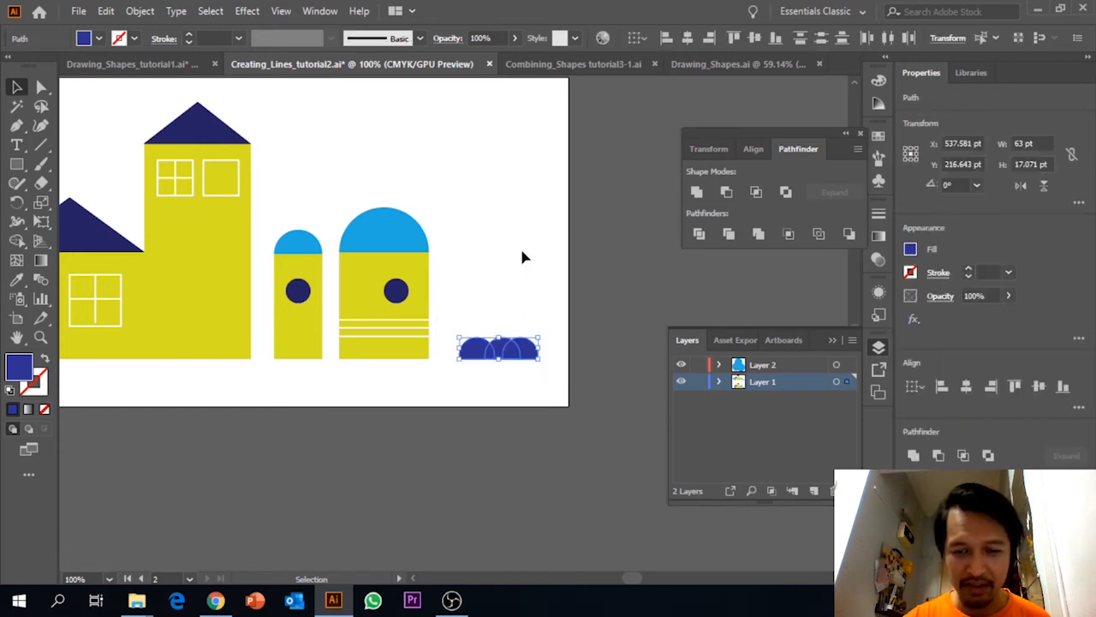
# Collapse the Layers panel and review the complete illustration on the second artboard.
pyautogui.hotkey('ctrl', '-')
pyautogui.hotkey('ctrl', '0')
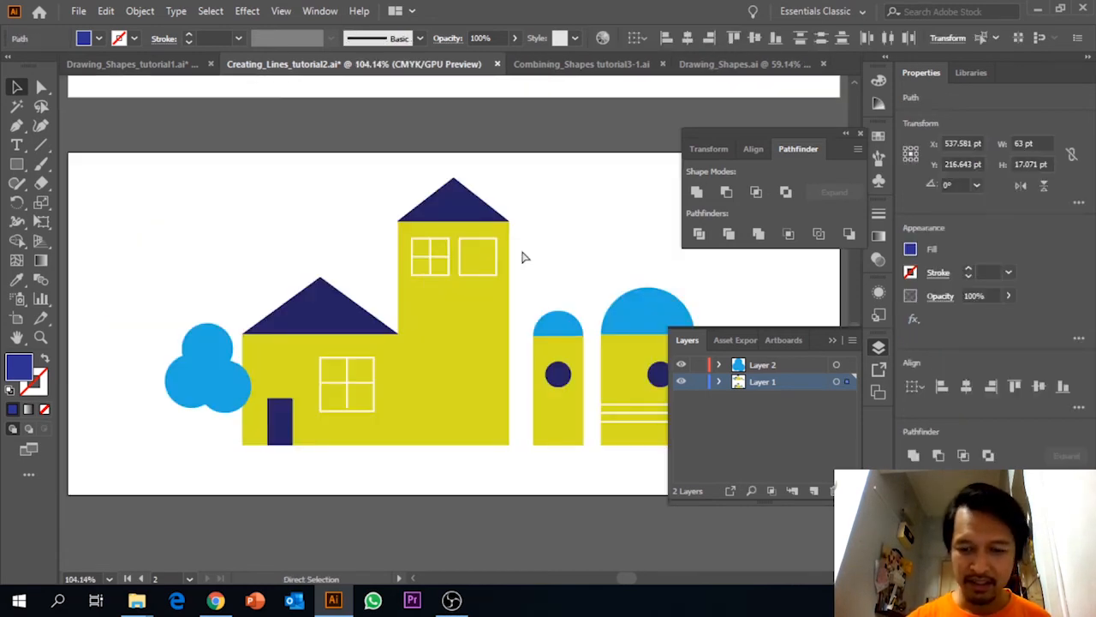
pyautogui.click(832, 340)
pyautogui.click(806, 323)
pyautogui.moveTo(590, 317); pyautogui.dragTo(606, 515)
pyautogui.moveTo(567, 361); pyautogui.dragTo(570, 239)
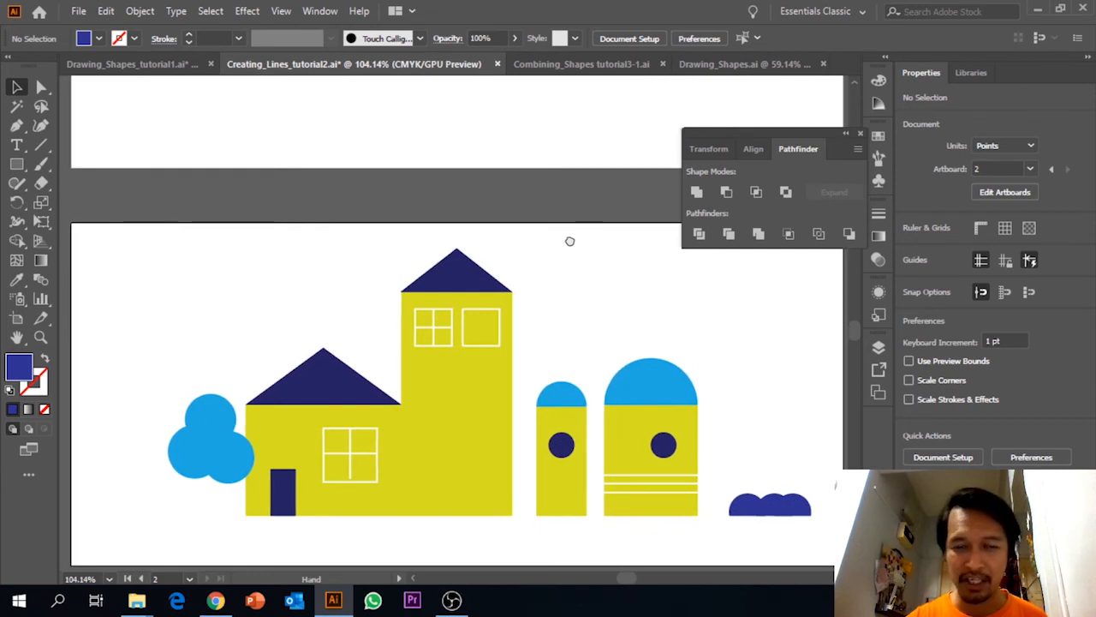
pyautogui.press('a')
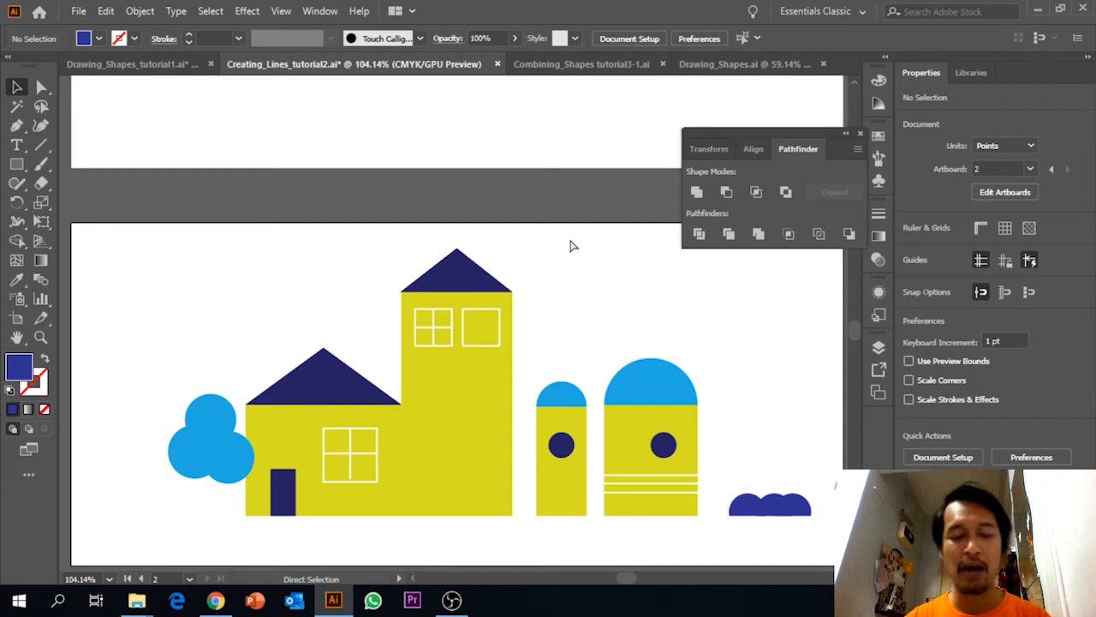
# Switch to the Combining_Shapes tutorial3-1.ai document and examine its loose shapes against the finished eye icon.
pyautogui.hotkey('ctrl', 'Tab')
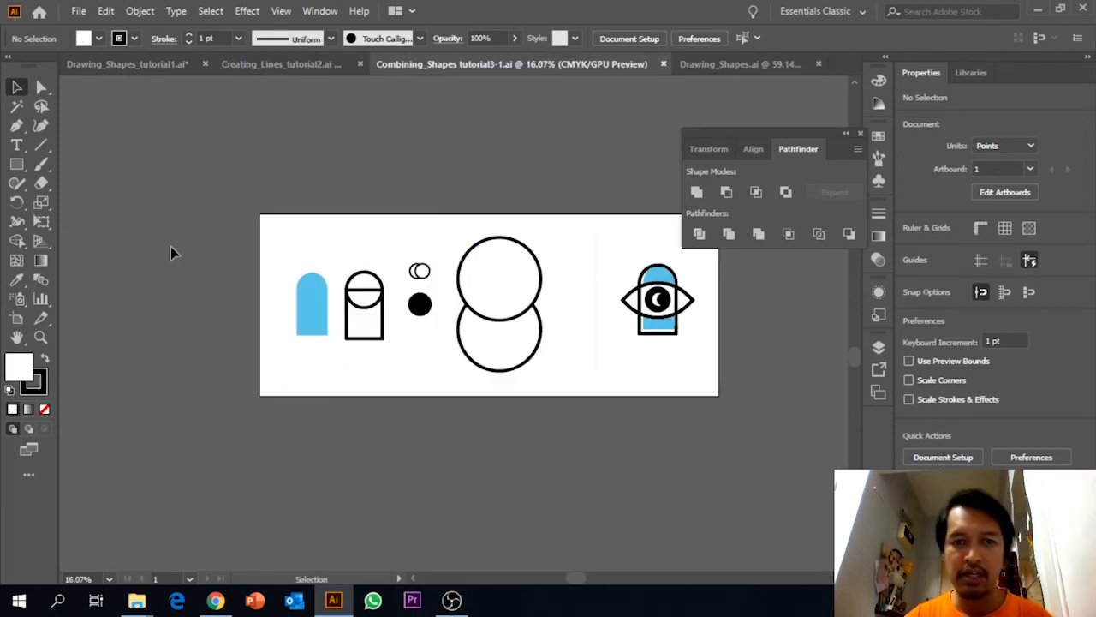
pyautogui.hotkey('ctrl', '=')
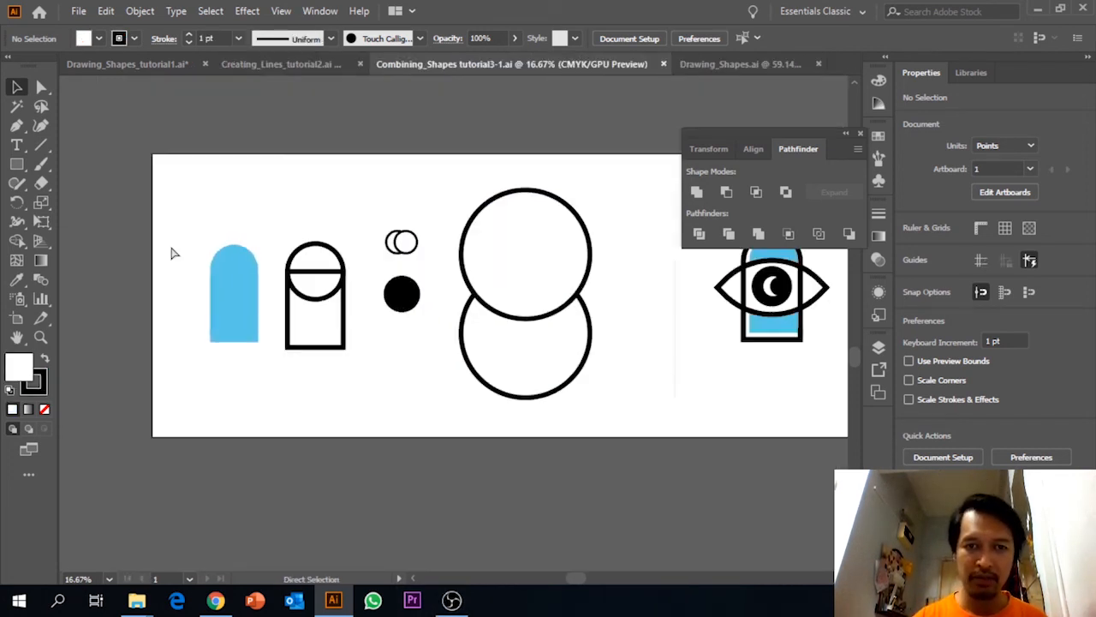
pyautogui.moveTo(759, 416); pyautogui.dragTo(664, 463)
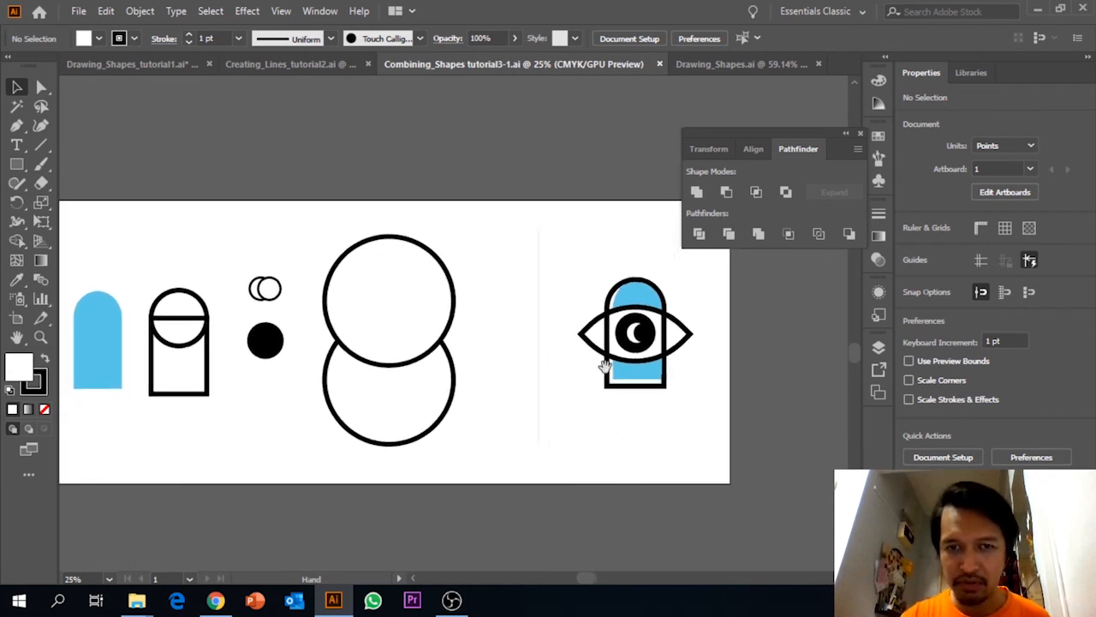
pyautogui.moveTo(505, 287); pyautogui.dragTo(578, 283)
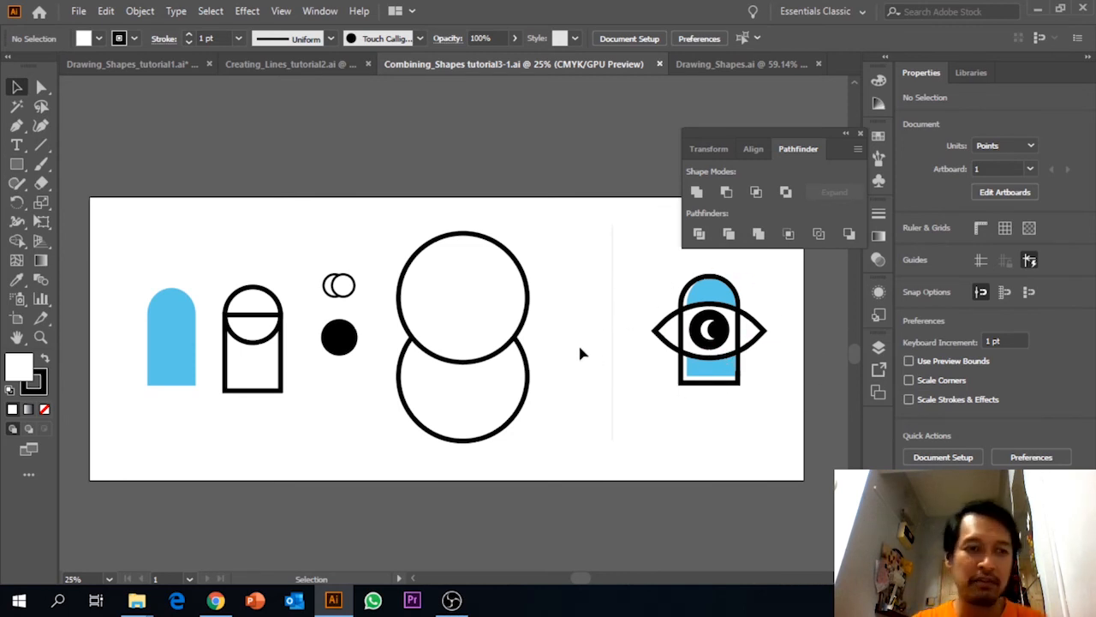
pyautogui.click(171, 328)
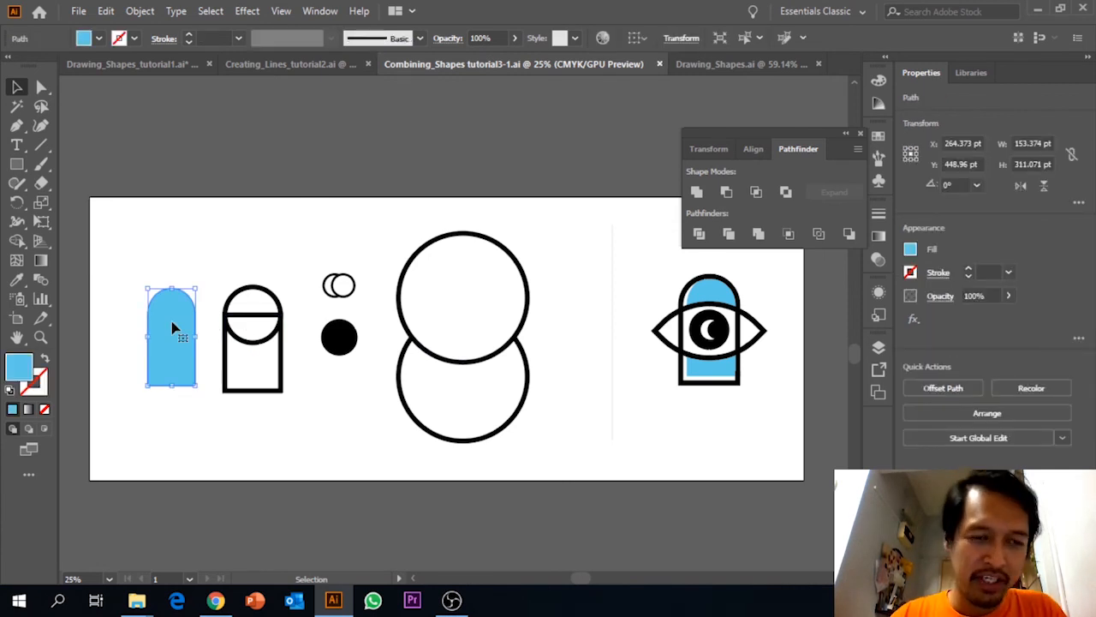
pyautogui.click(246, 343)
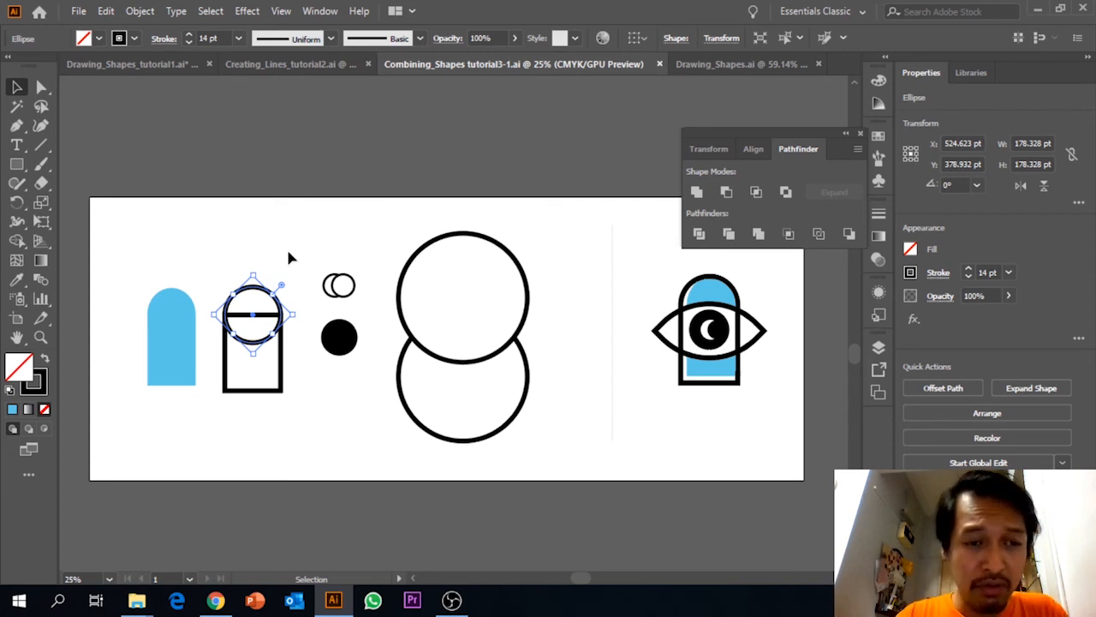
pyautogui.click(328, 240)
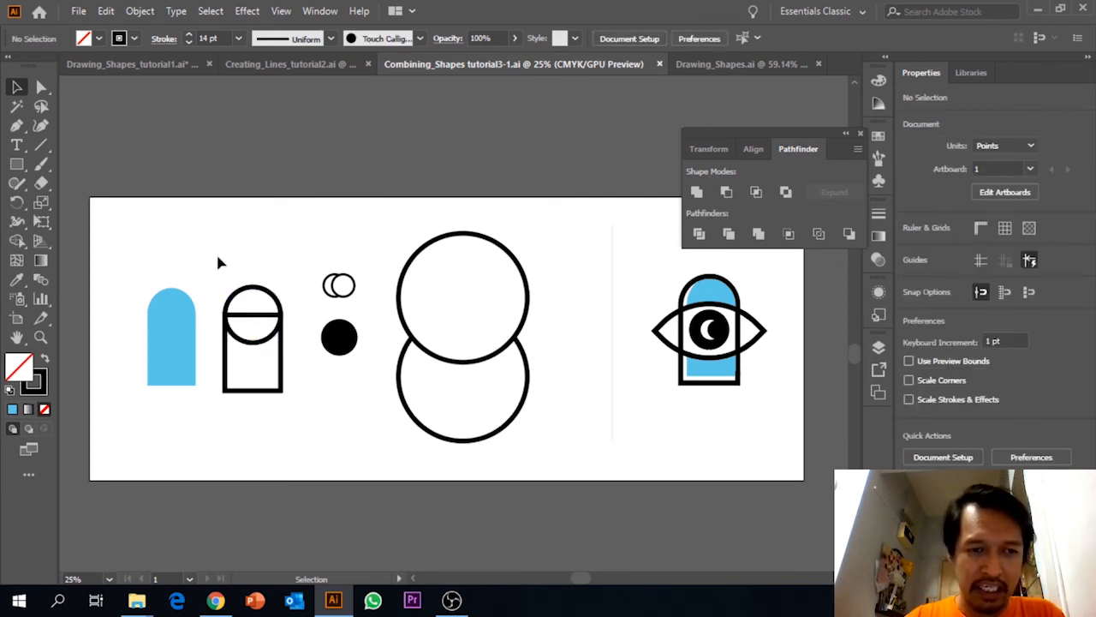
# Unite the outlined circle and the rectangle below it into a single arch outline.
pyautogui.moveTo(219, 267); pyautogui.dragTo(288, 420)
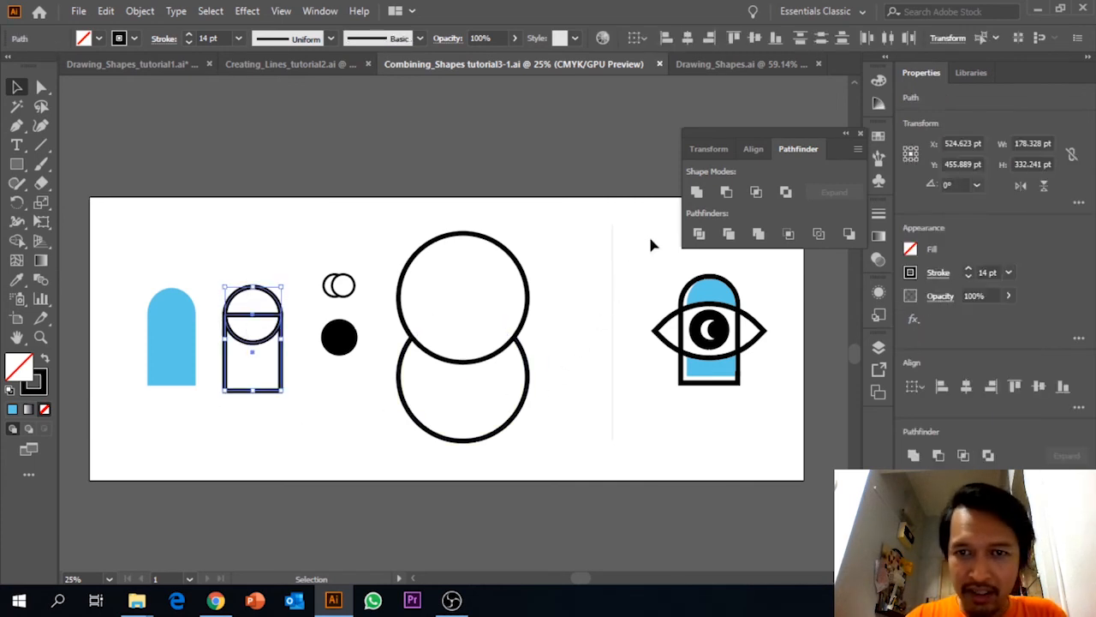
pyautogui.click(694, 194)
pyautogui.click(204, 202)
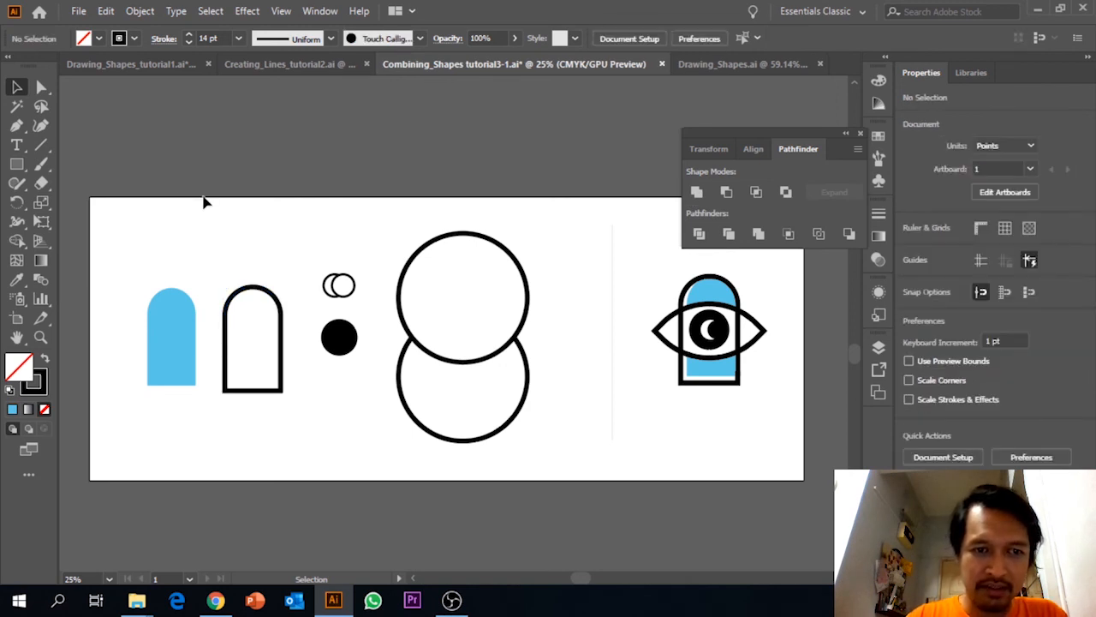
# Subtract the front small circle from the one behind it with Minus Front to form a crescent moon.
pyautogui.moveTo(314, 253); pyautogui.dragTo(359, 292)
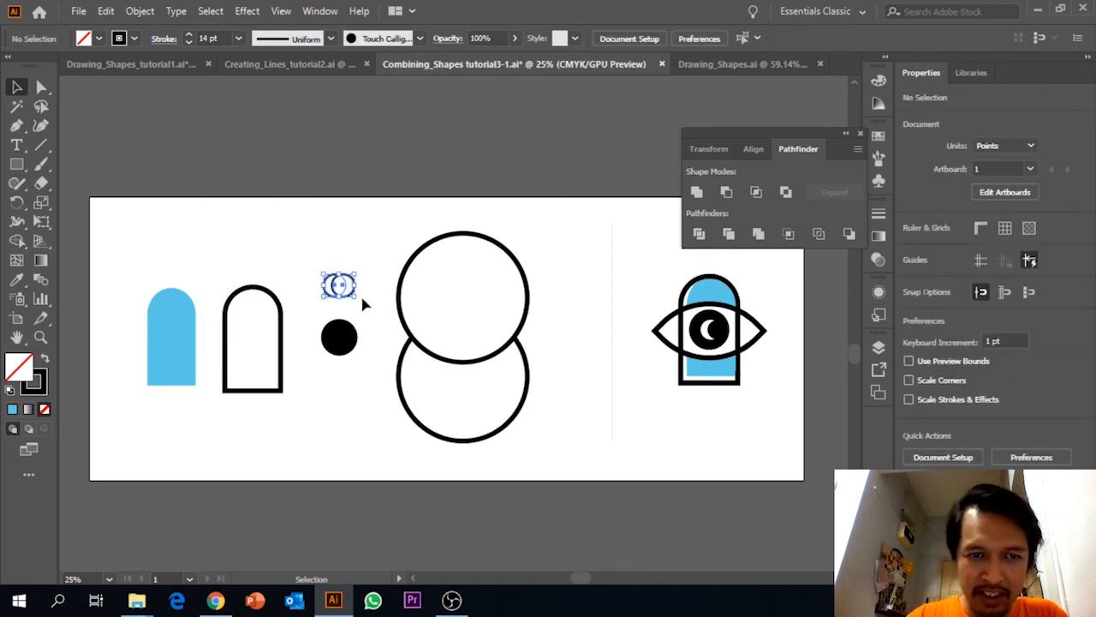
pyautogui.click(727, 195)
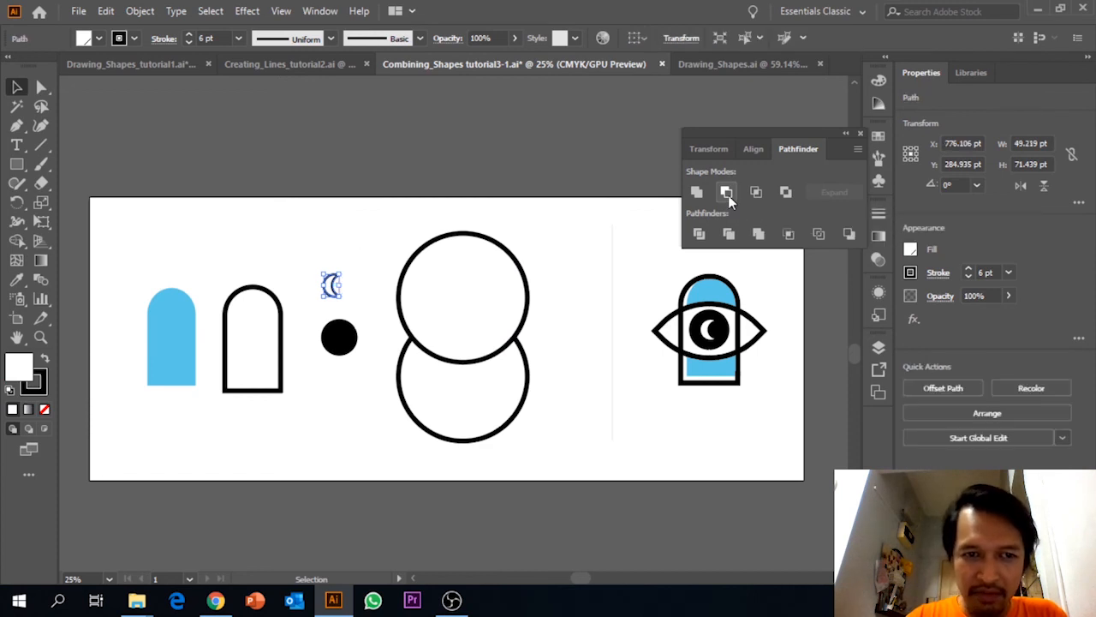
pyautogui.click(368, 327)
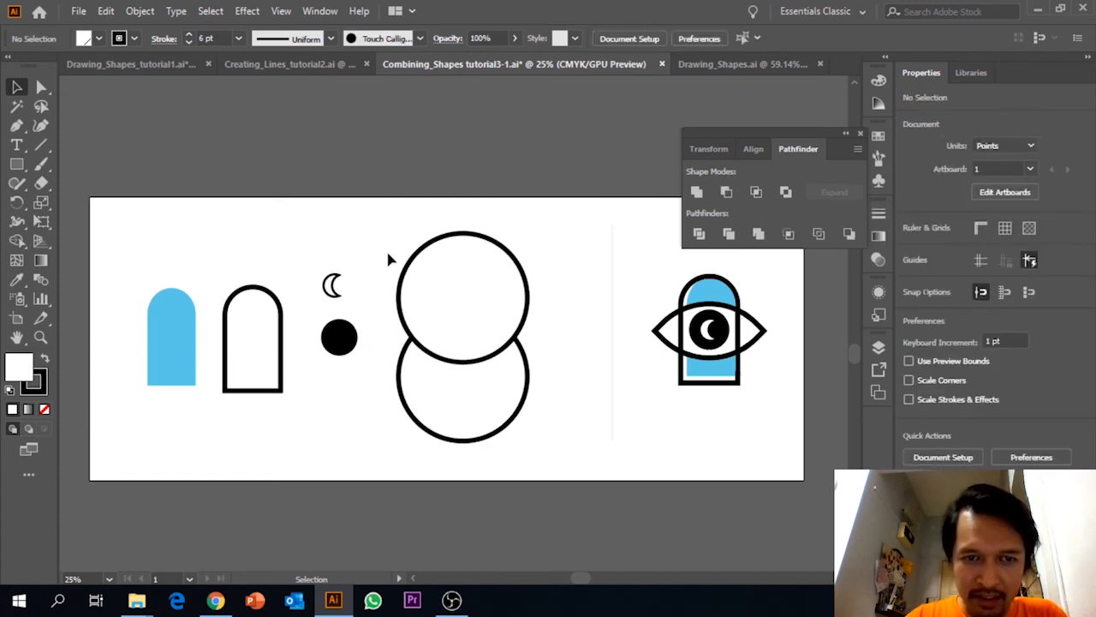
# Try to intersect everything selected around the two large circles with Pathfinder.
pyautogui.moveTo(384, 244); pyautogui.dragTo(534, 433)
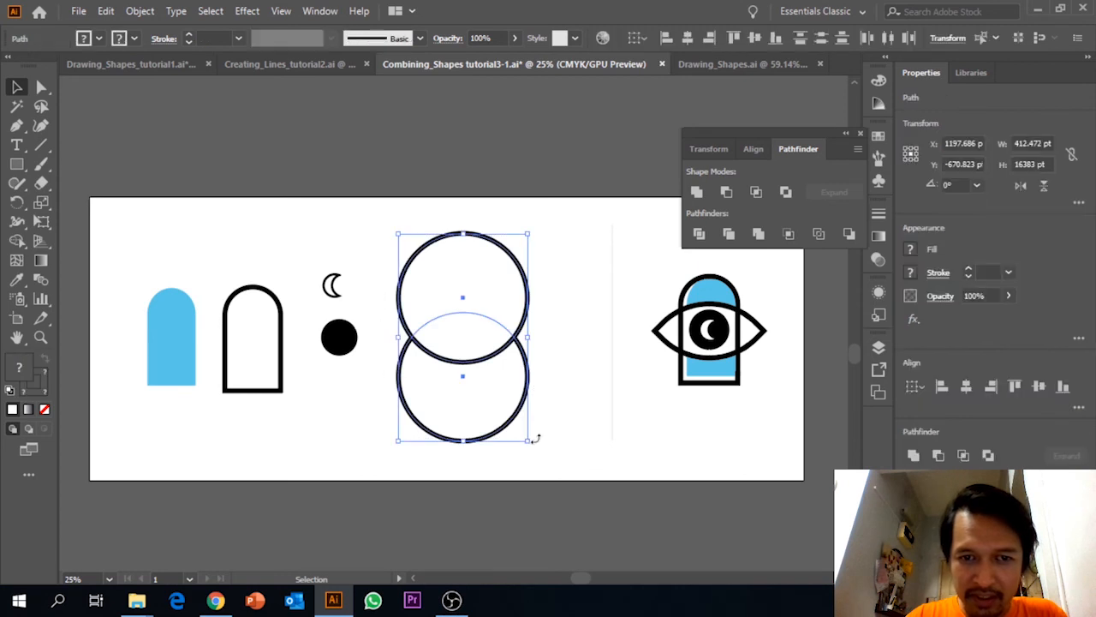
pyautogui.click(757, 193)
pyautogui.click(654, 330)
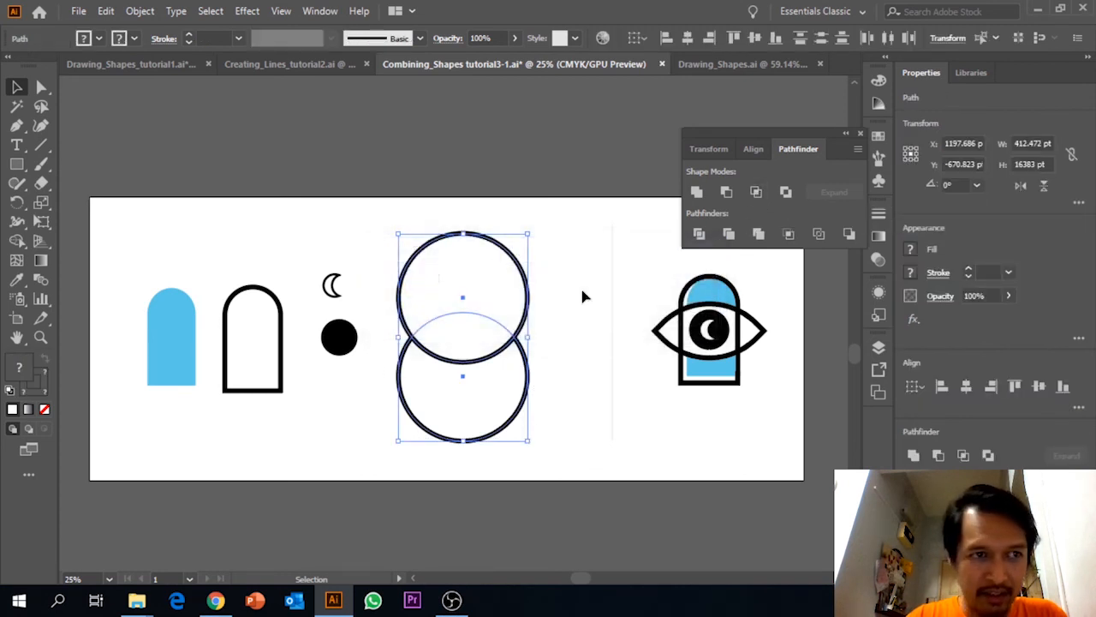
# Select only the two large overlapping circles and intersect them into an eye outline.
pyautogui.moveTo(564, 368); pyautogui.dragTo(454, 287)
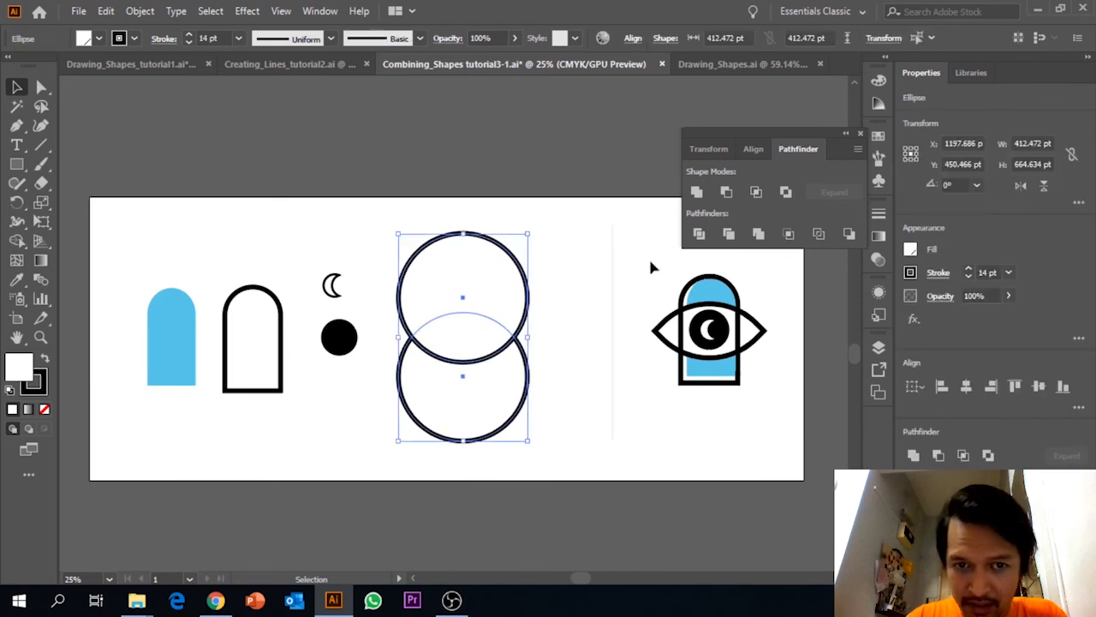
pyautogui.click(756, 192)
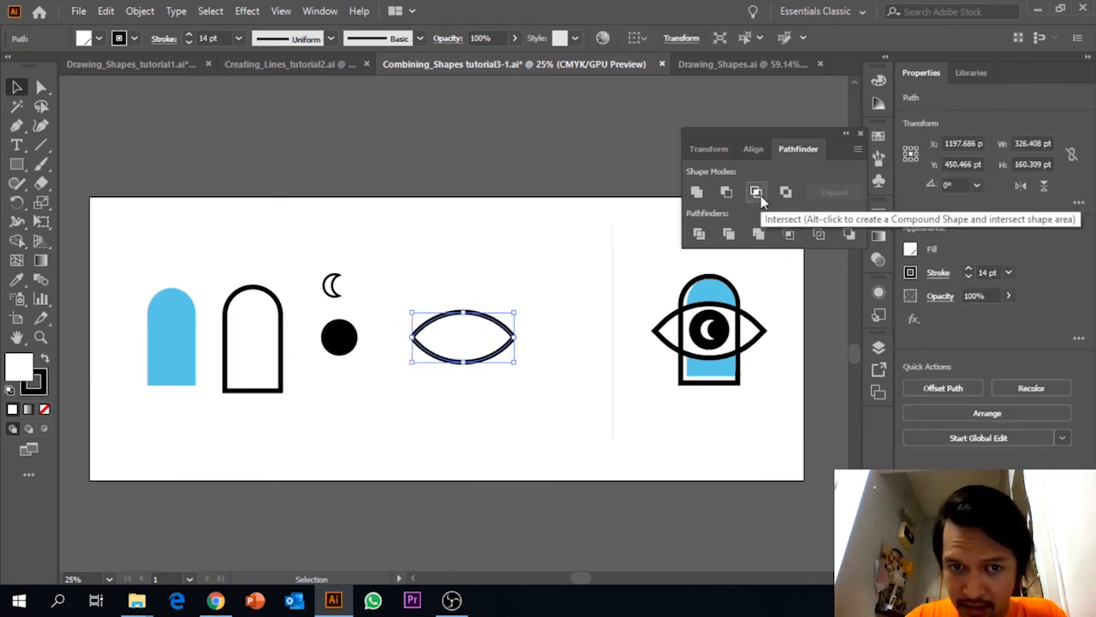
pyautogui.click(528, 296)
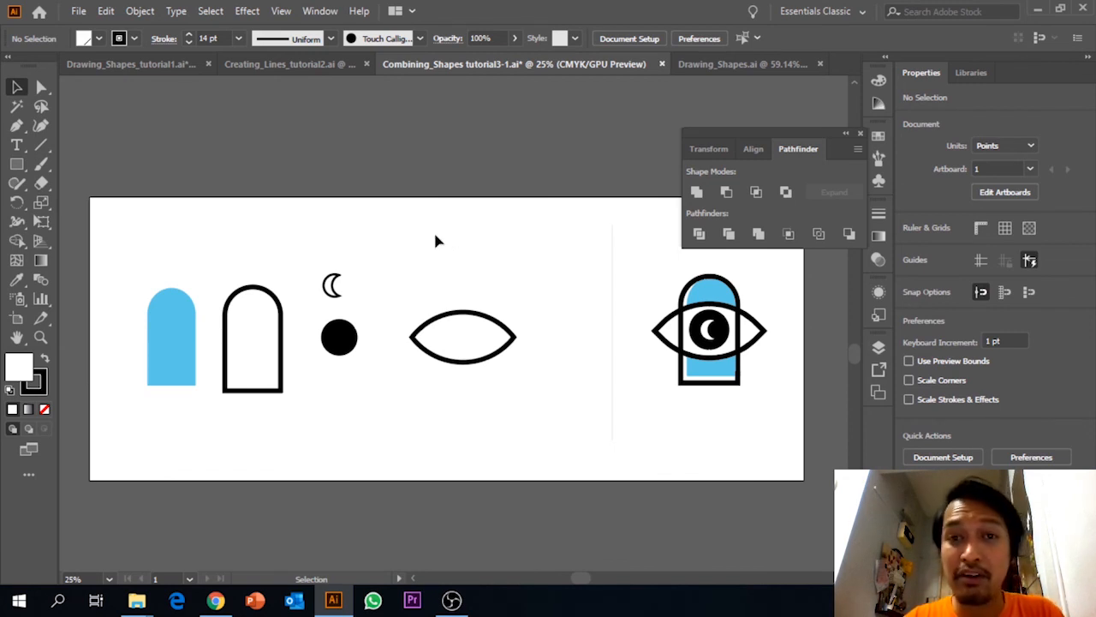
# Move the blue arch inside the arch outline, slightly offset to the right, and place the crescent on the black circle.
pyautogui.moveTo(183, 351); pyautogui.dragTo(269, 351)
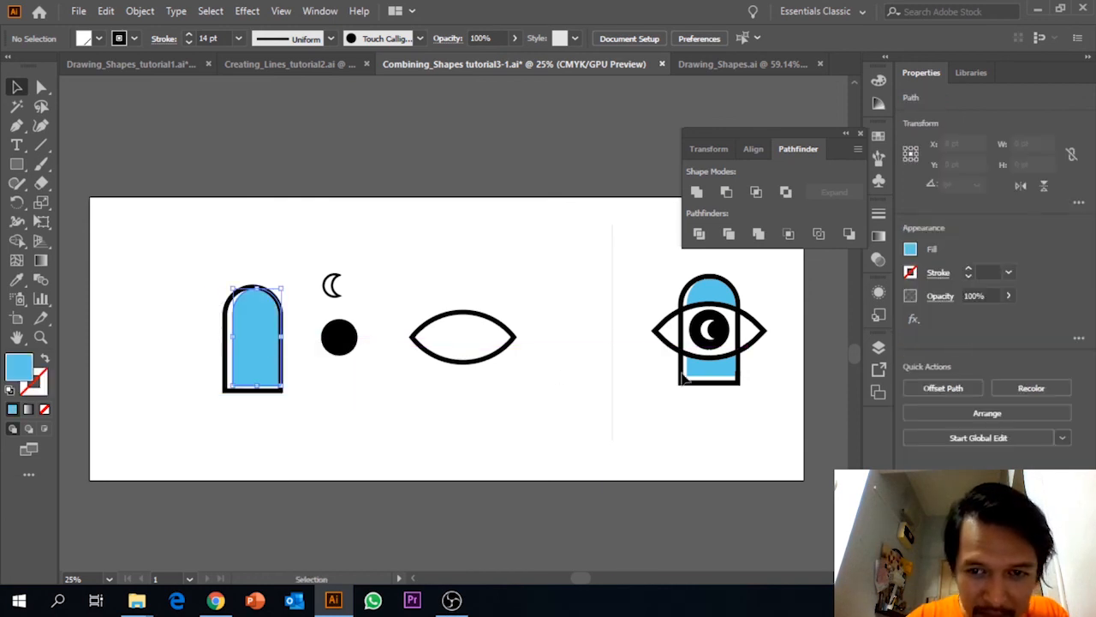
pyautogui.click(537, 367)
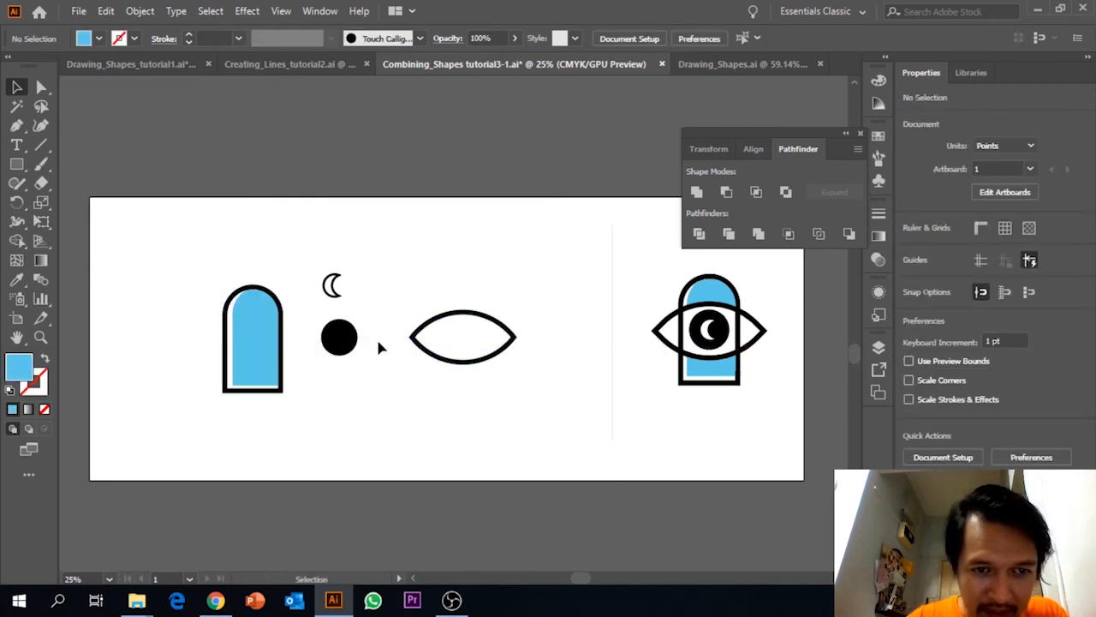
pyautogui.moveTo(334, 285); pyautogui.dragTo(346, 342)
pyautogui.click(380, 370)
# Centre the eye outline over the arch and place the black circle with its crescent in the middle of the eye.
pyautogui.moveTo(470, 319); pyautogui.dragTo(262, 322)
pyautogui.moveTo(357, 293); pyautogui.dragTo(263, 348)
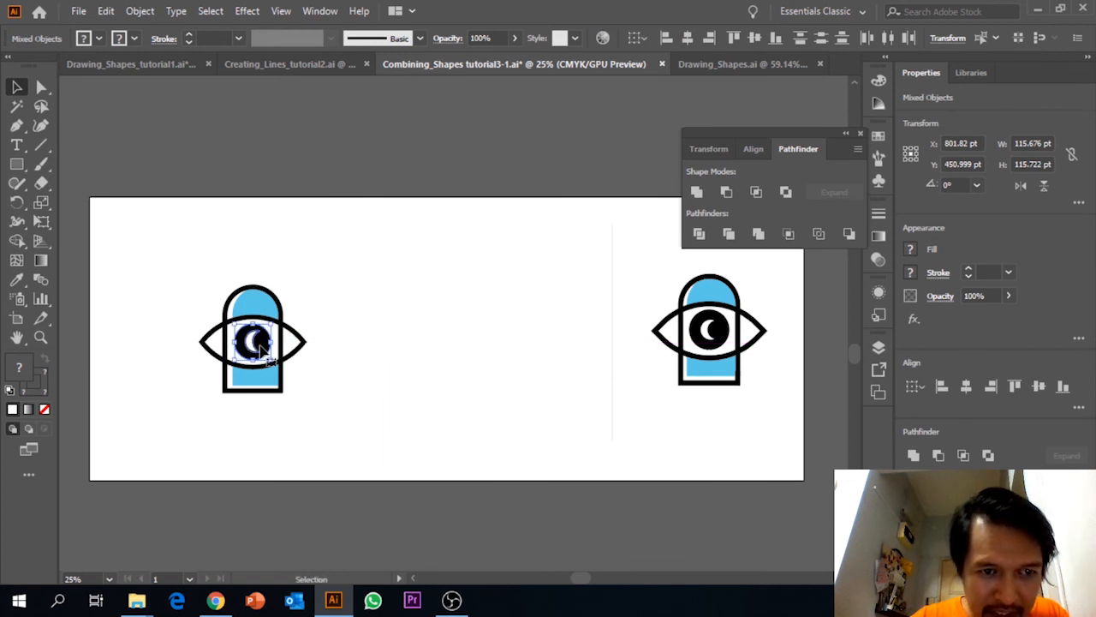
pyautogui.click(386, 317)
# Select the whole assembled eye icon and save the document.
pyautogui.moveTo(193, 268); pyautogui.dragTo(294, 416)
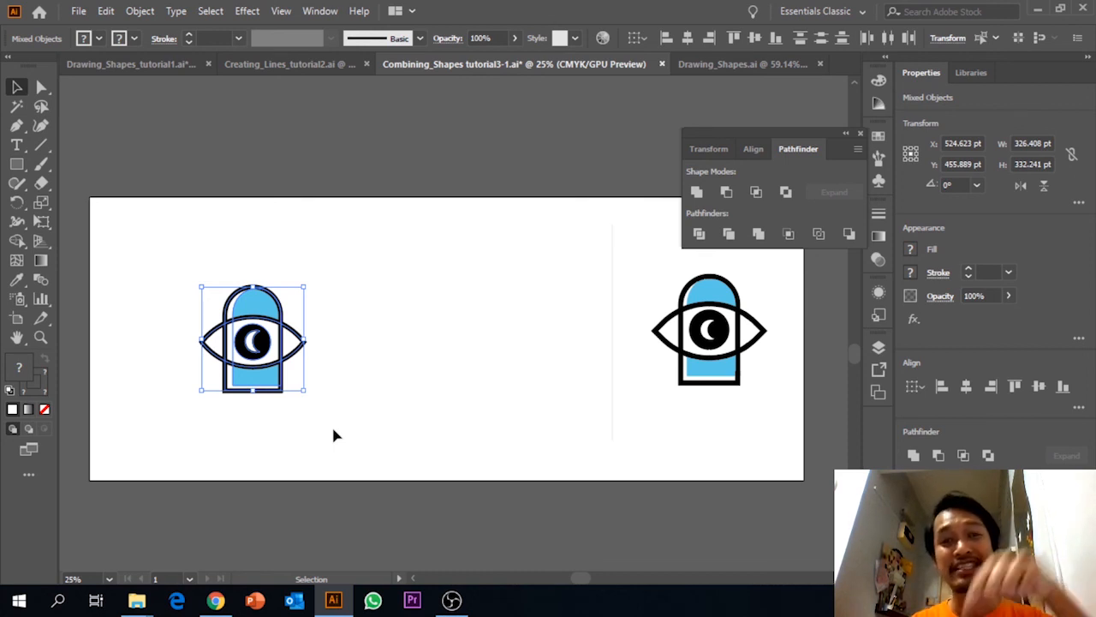
pyautogui.press('a')
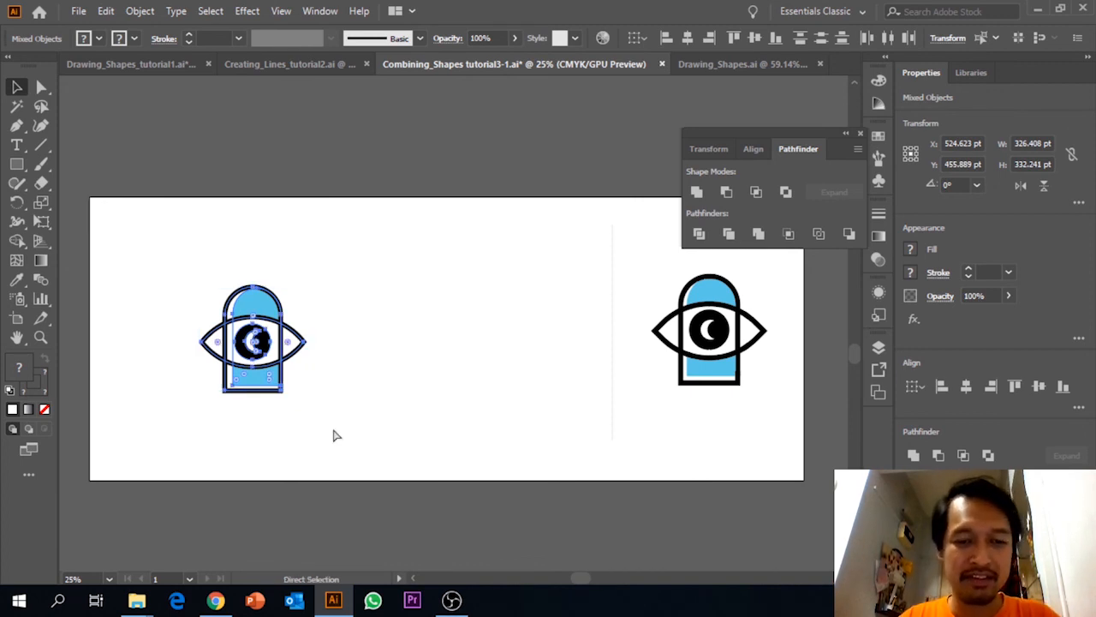
pyautogui.hotkey('ctrl', 's')
pyautogui.moveTo(454, 599)
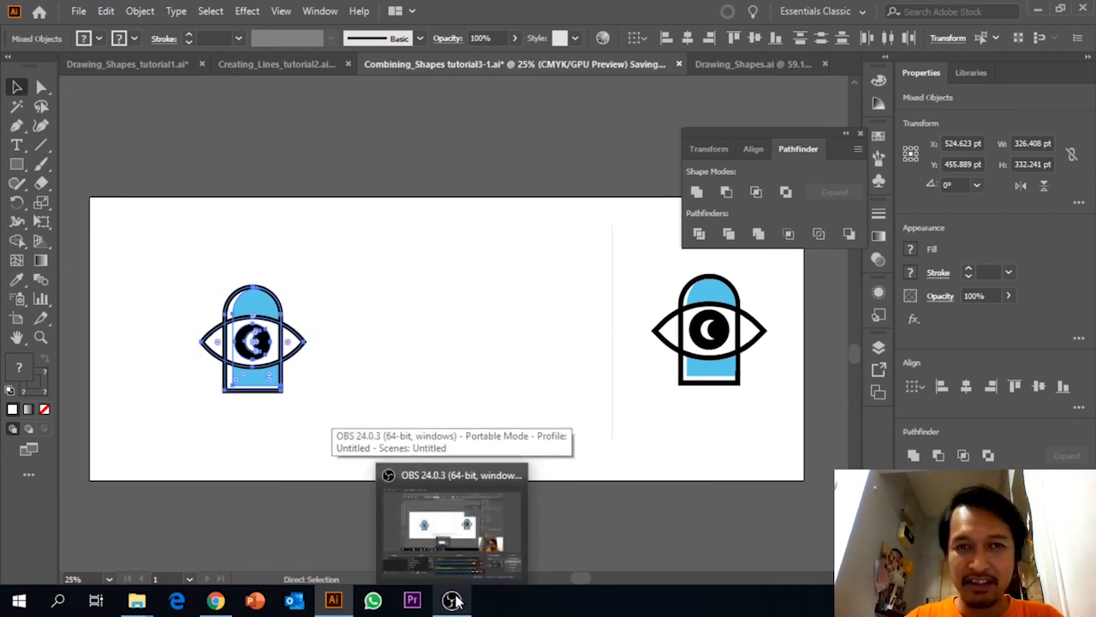